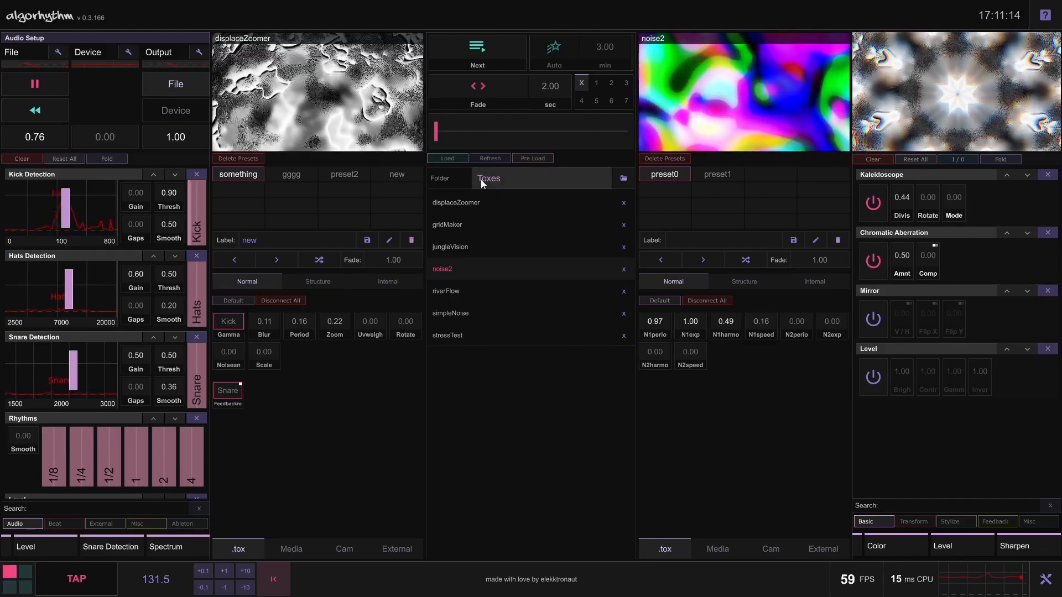
Crossfade displaceZoomer about one fifth toward noise2 in blend mode 6 and switch off the Kaleidoscope effect
{"action": "left_click_drag", "start_coordinate": [435, 138], "coordinate": [470, 150]}
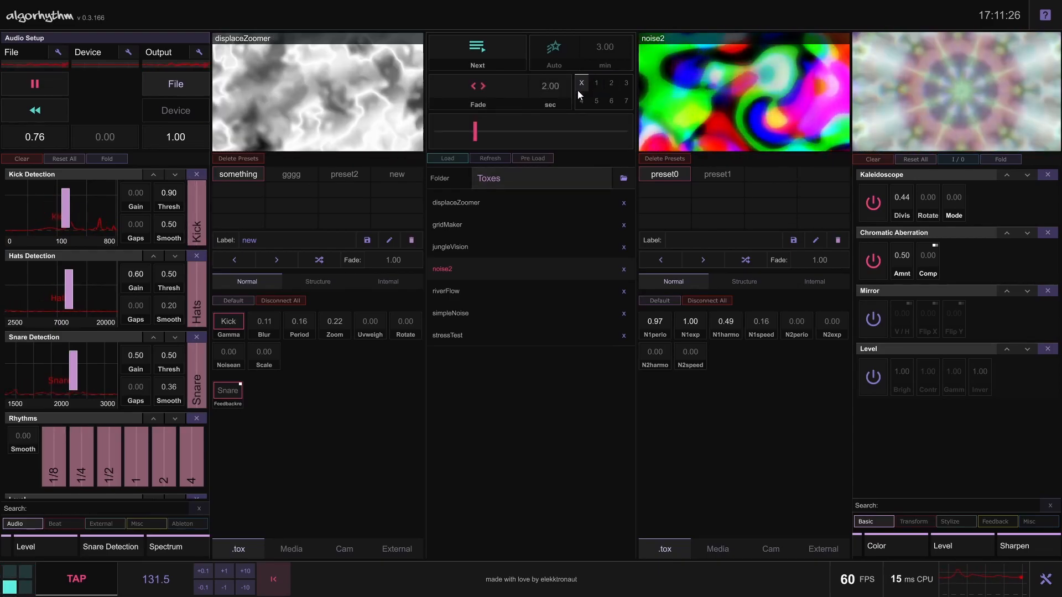
{"action": "left_click", "coordinate": [610, 101]}
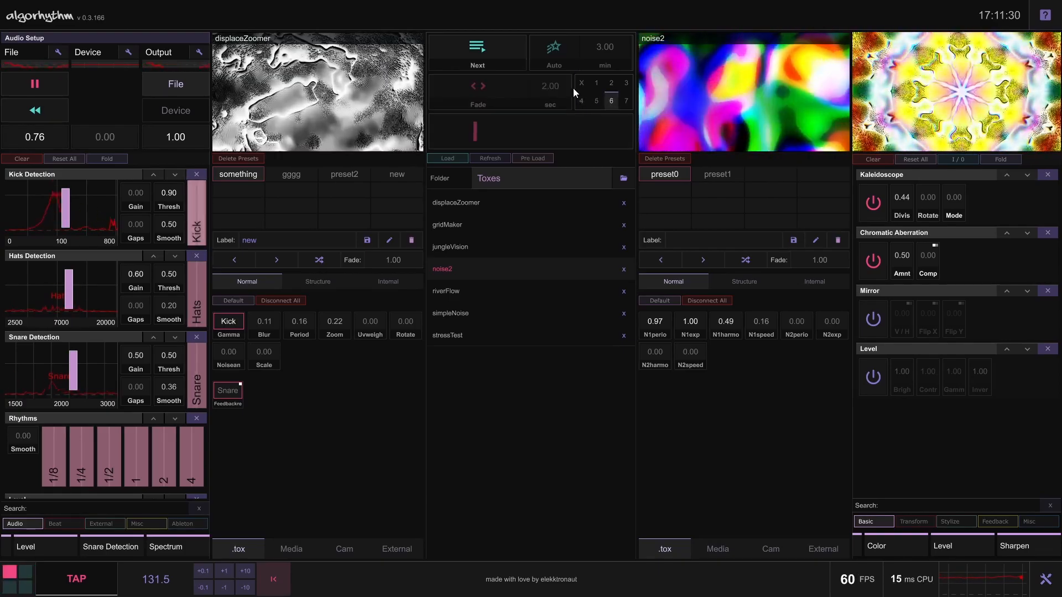
{"action": "left_click", "coordinate": [873, 203]}
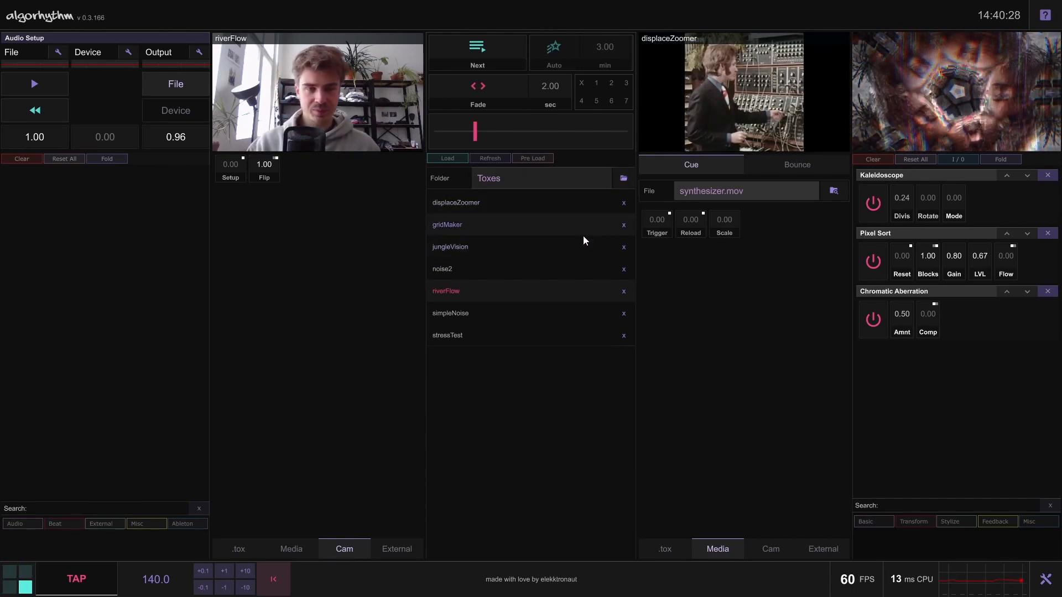
Open the folder chooser for the Toxes folder and close it without choosing another folder
{"action": "left_click", "coordinate": [623, 179]}
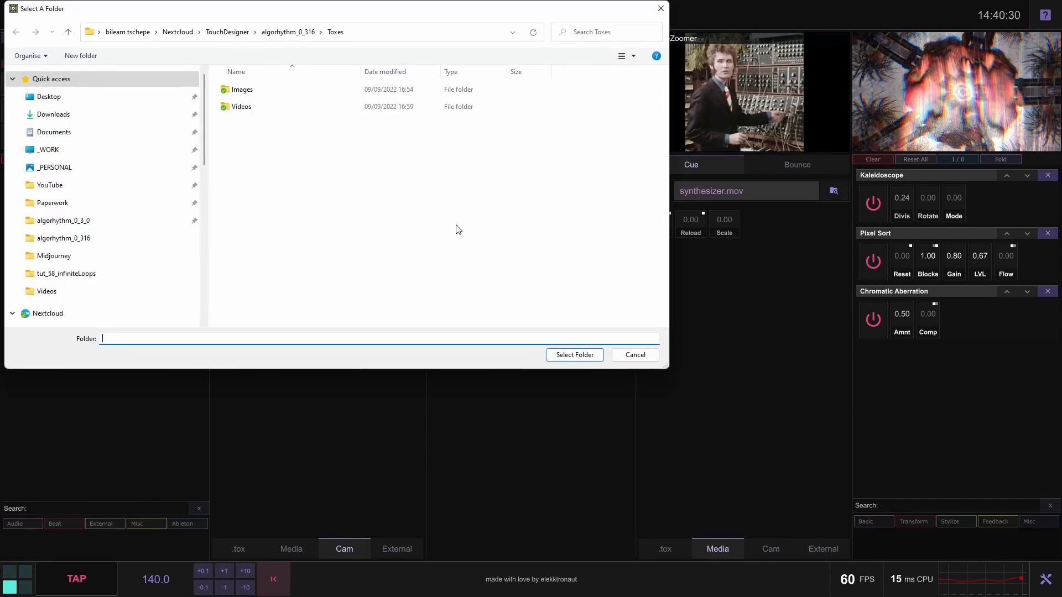
{"action": "left_click", "coordinate": [631, 356]}
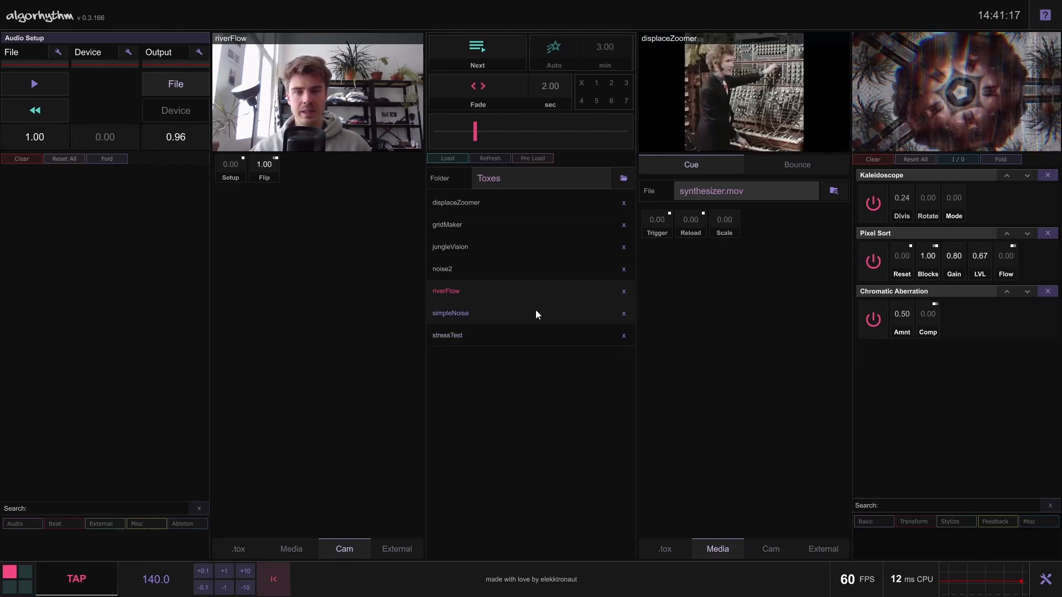
Remove jungleVision and gridMaker from the tox list and refresh the list from the folder
{"action": "mouse_move", "coordinate": [483, 270]}
{"action": "left_mouse_down"}
{"action": "mouse_move", "coordinate": [474, 244]}
{"action": "mouse_move", "coordinate": [466, 275]}
{"action": "left_mouse_up"}
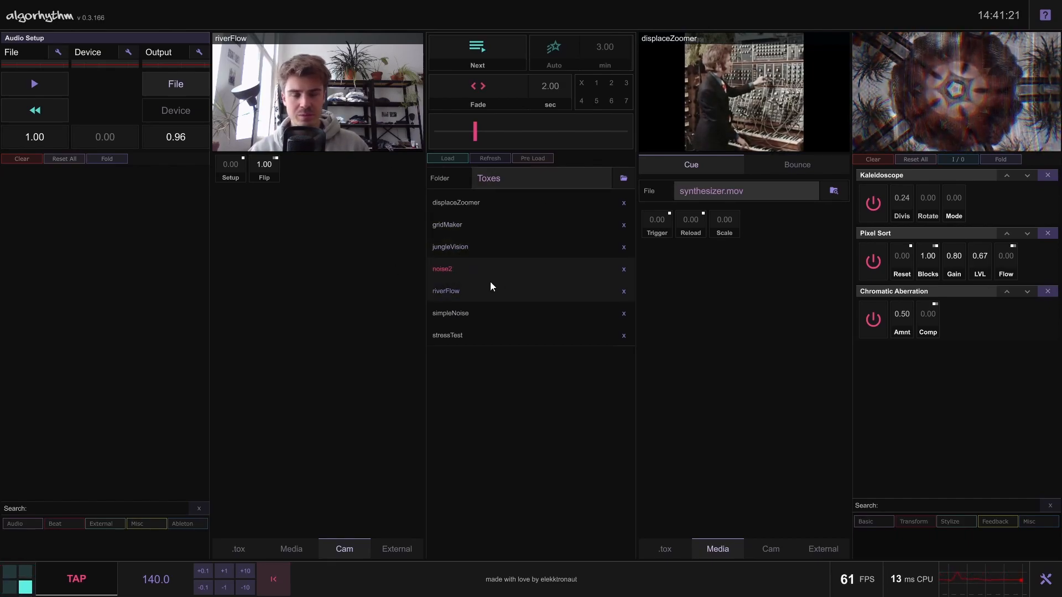
{"action": "left_click", "coordinate": [624, 247]}
{"action": "left_click", "coordinate": [624, 225]}
{"action": "left_click", "coordinate": [490, 158]}
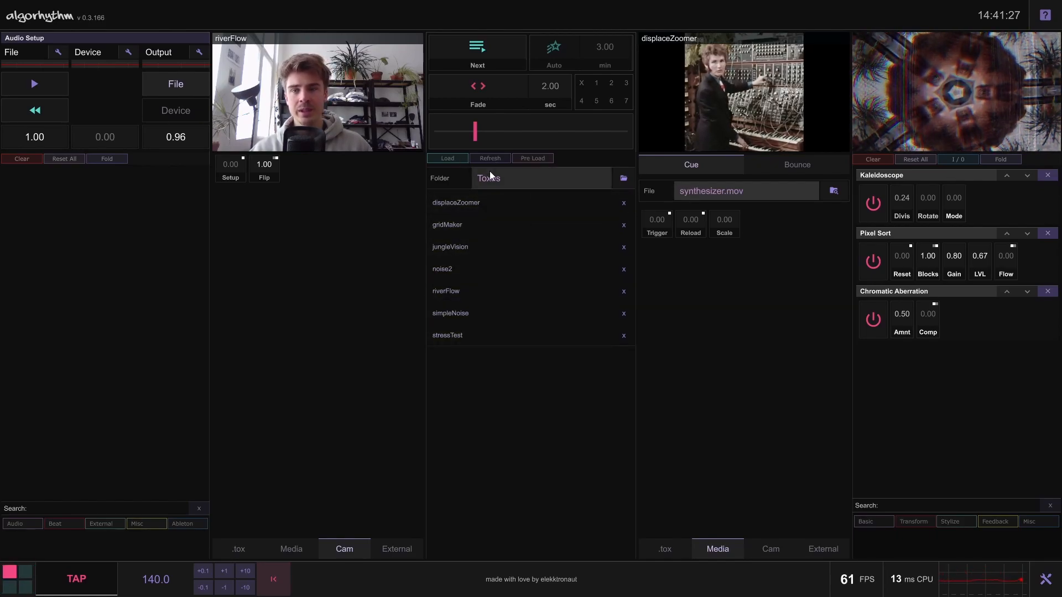
Switch the first deck from the camera to its tox source and load stressTest into it
{"action": "left_click", "coordinate": [251, 544]}
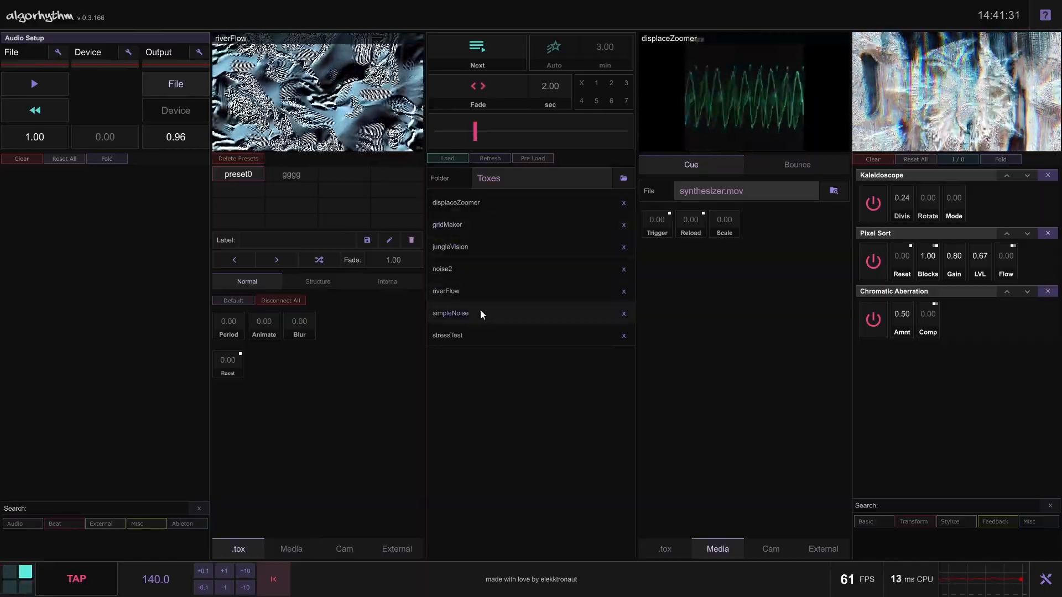
{"action": "left_click", "coordinate": [460, 333]}
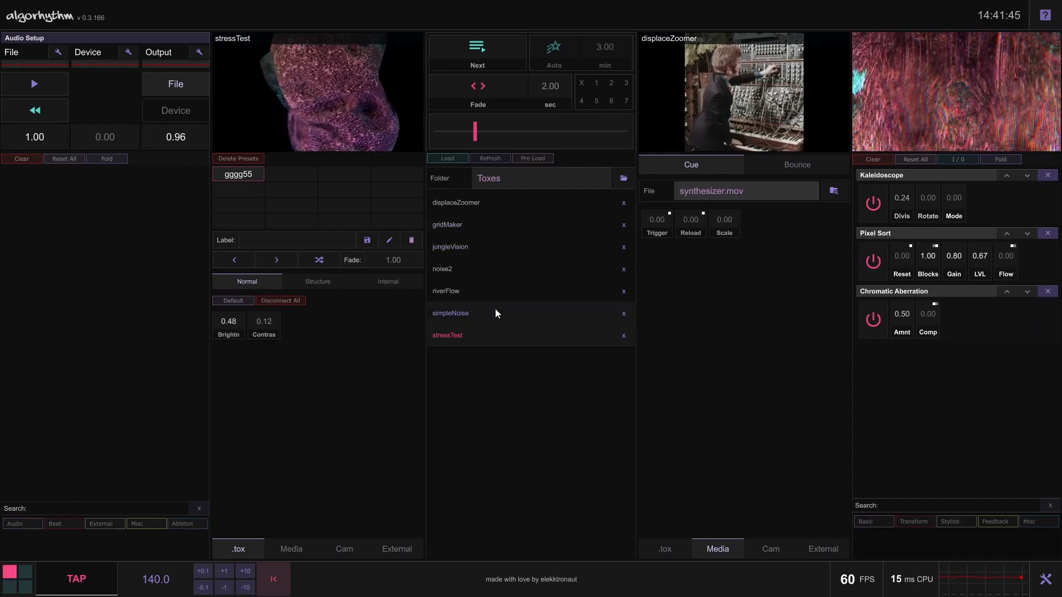
{"action": "left_click", "coordinate": [446, 291]}
{"action": "left_click_drag", "start_coordinate": [455, 335], "coordinate": [353, 125]}
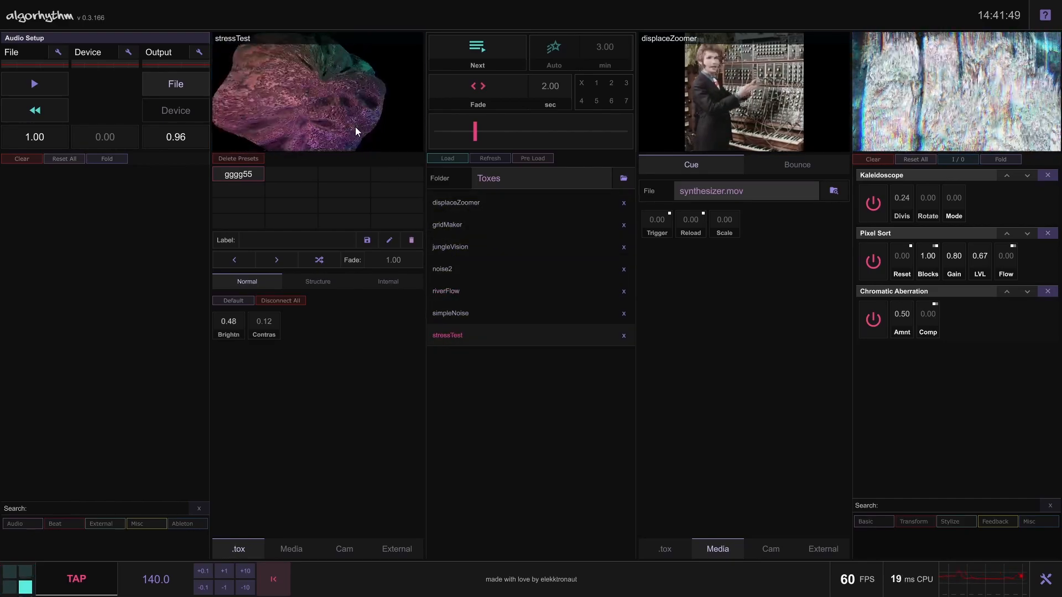
Load simpleNoise, jungleVision, noise2 and gridMaker into the first deck in turn, finishing with displaceZoomer
{"action": "left_click_drag", "start_coordinate": [463, 314], "coordinate": [341, 96]}
{"action": "left_click", "coordinate": [550, 249]}
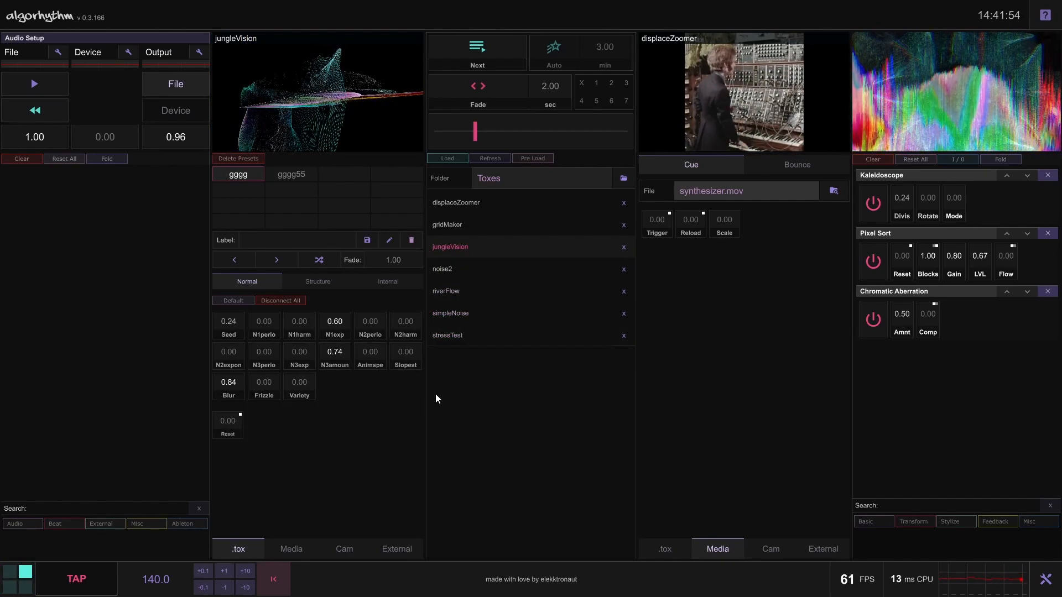
{"action": "left_click_drag", "start_coordinate": [460, 269], "coordinate": [357, 132]}
{"action": "left_click_drag", "start_coordinate": [469, 224], "coordinate": [298, 89]}
{"action": "left_click_drag", "start_coordinate": [453, 205], "coordinate": [280, 67]}
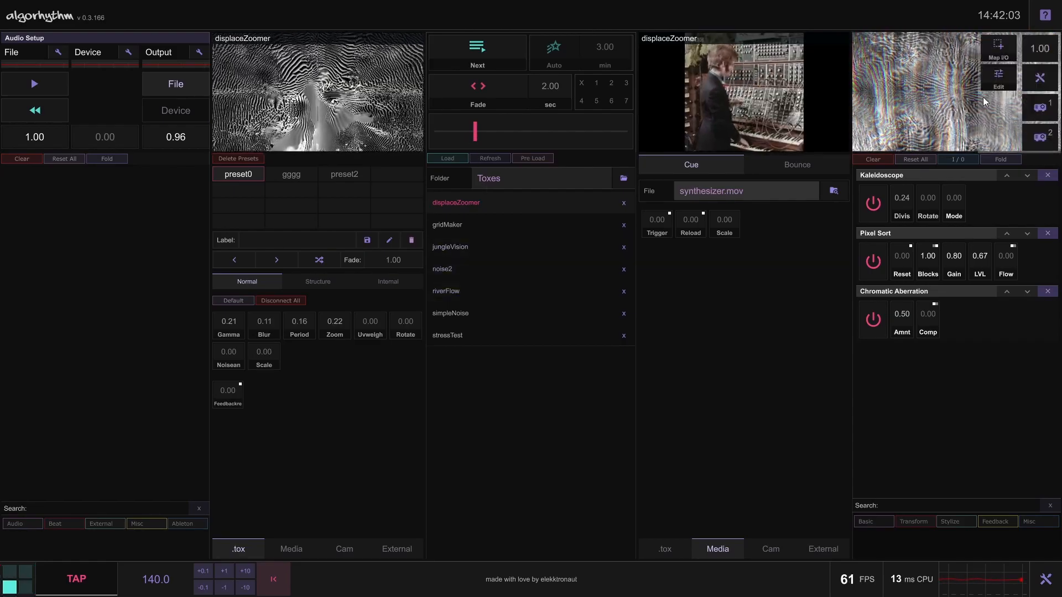
Switch off the Kaleidoscope and Pixel Sort output effects and fold the effects list
{"action": "left_click", "coordinate": [913, 159]}
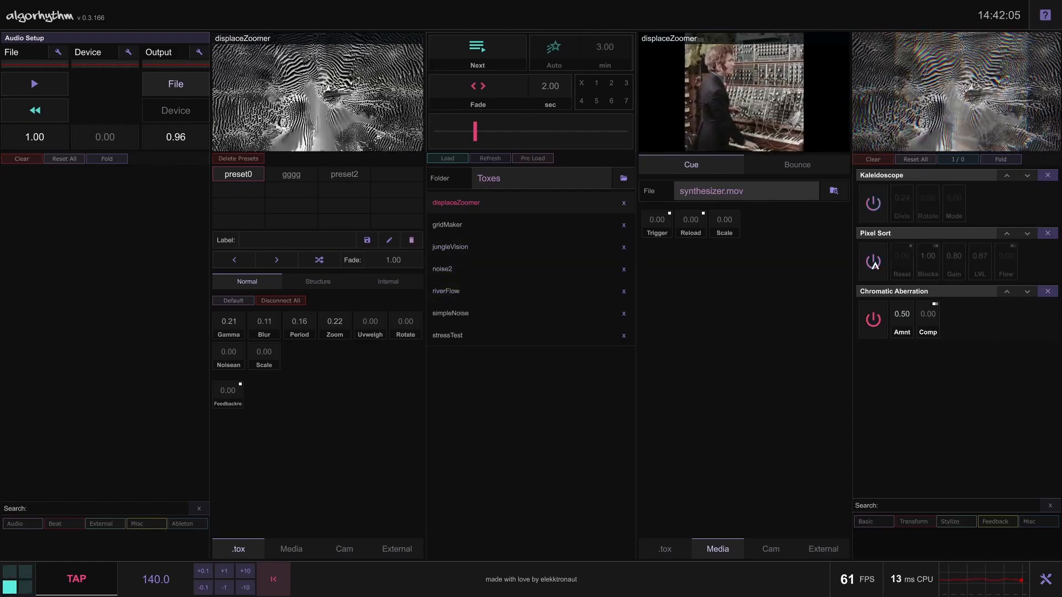
{"action": "left_click", "coordinate": [1000, 159]}
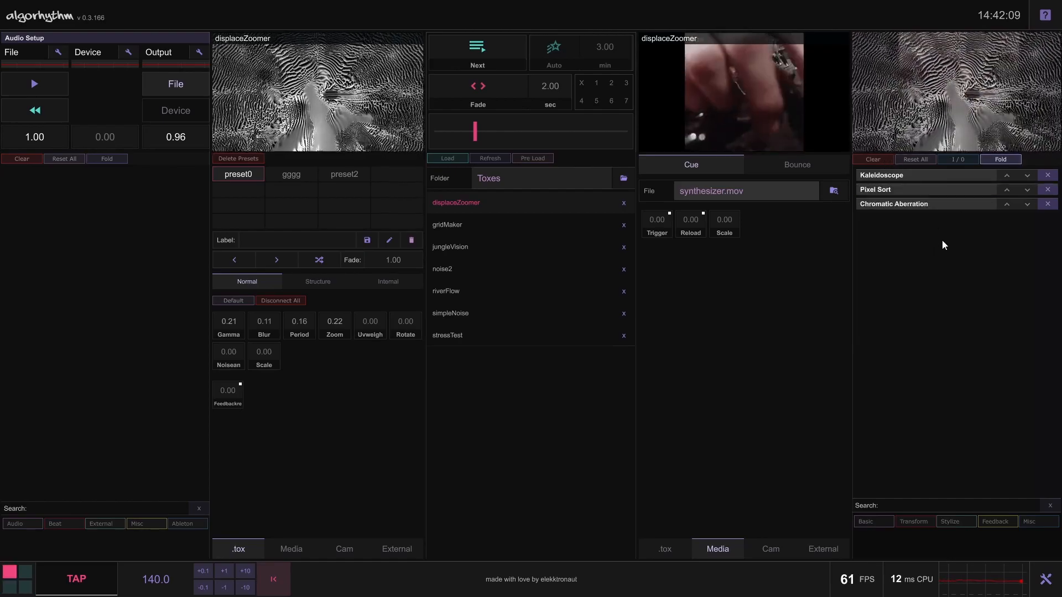
Crossfade fully to the first deck, and switch the second deck to its tox source with noise2 loaded
{"action": "left_click_drag", "start_coordinate": [473, 130], "coordinate": [437, 131]}
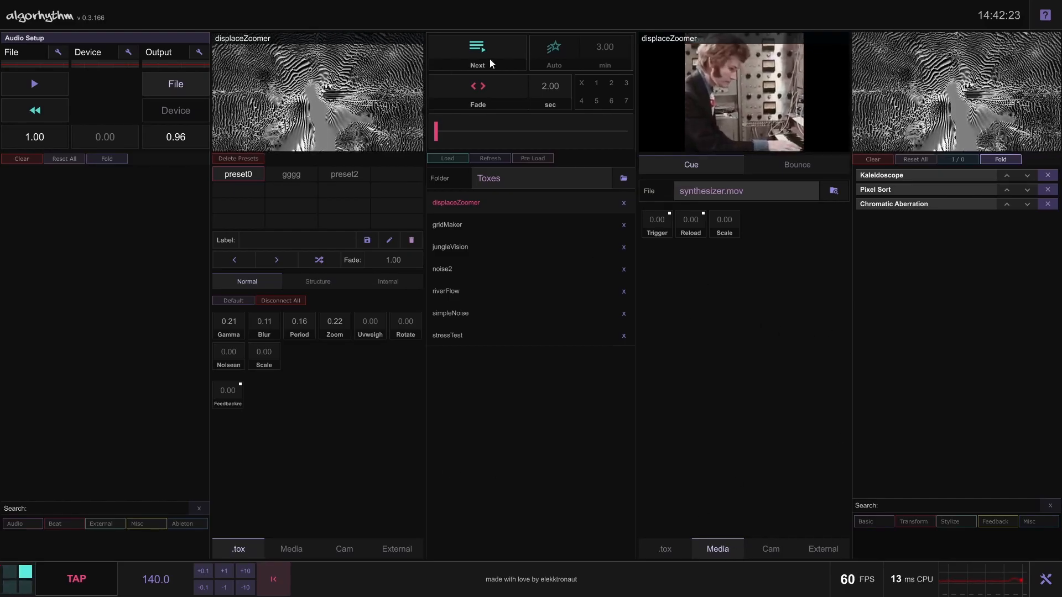
{"action": "left_click", "coordinate": [669, 549]}
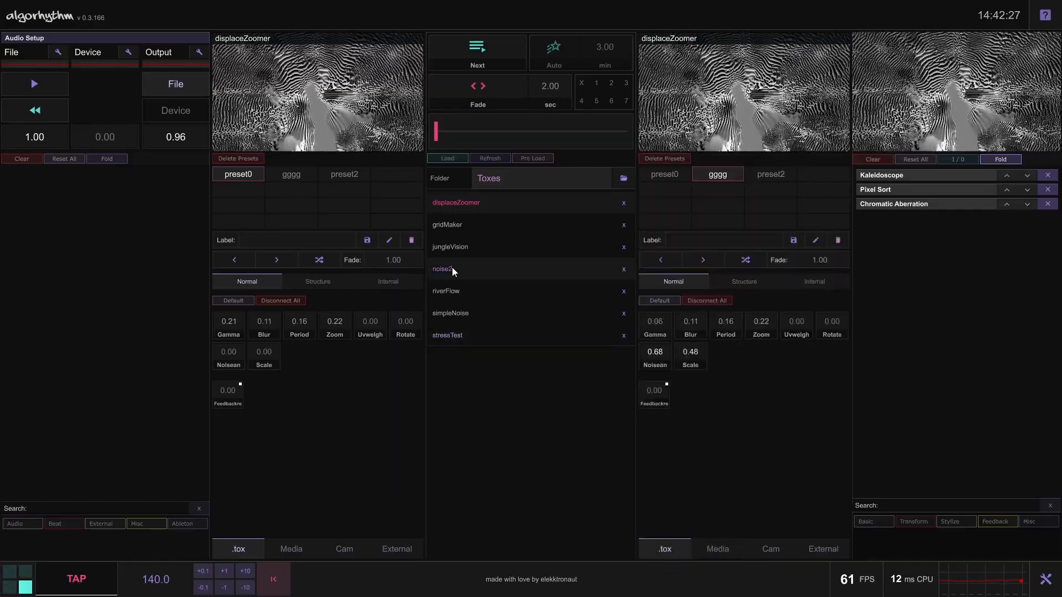
{"action": "left_click", "coordinate": [451, 268]}
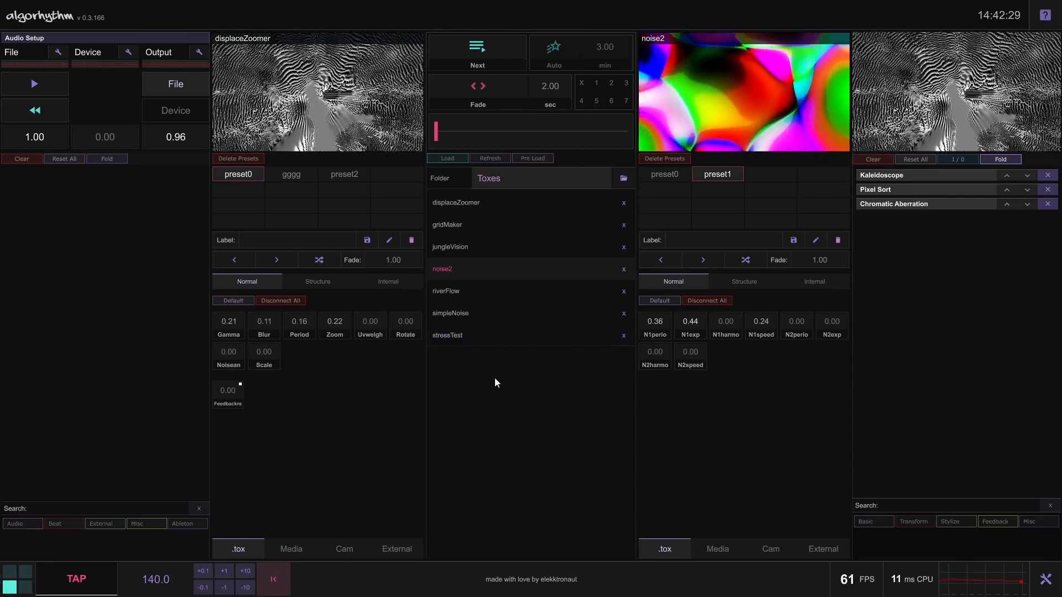
Crossfade manually to noise2 and run the timed fade back and forth, ending fully on displaceZoomer
{"action": "left_click_drag", "start_coordinate": [441, 136], "coordinate": [682, 153]}
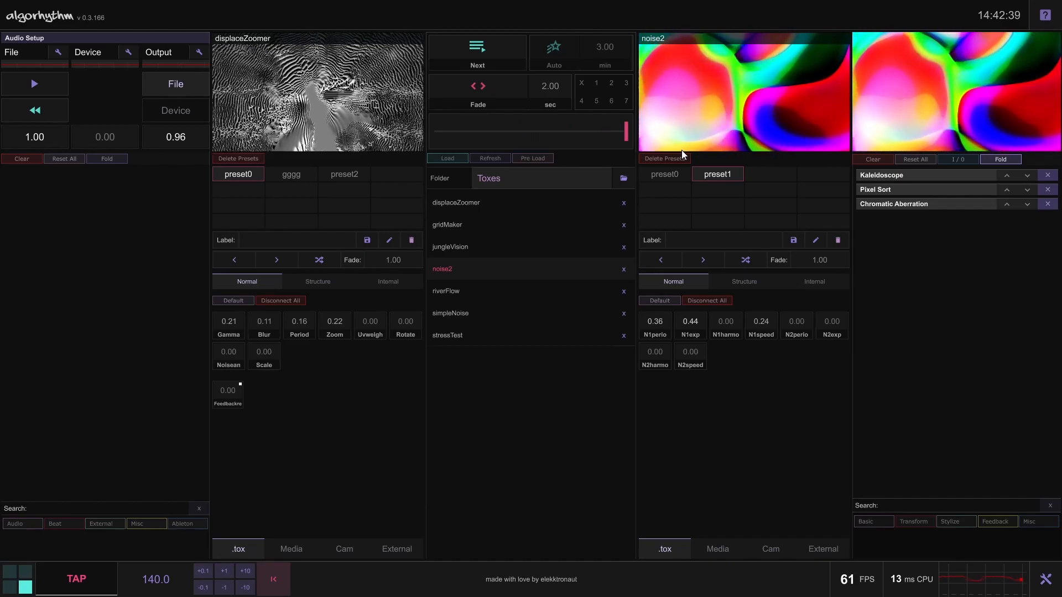
{"action": "left_click", "coordinate": [476, 92]}
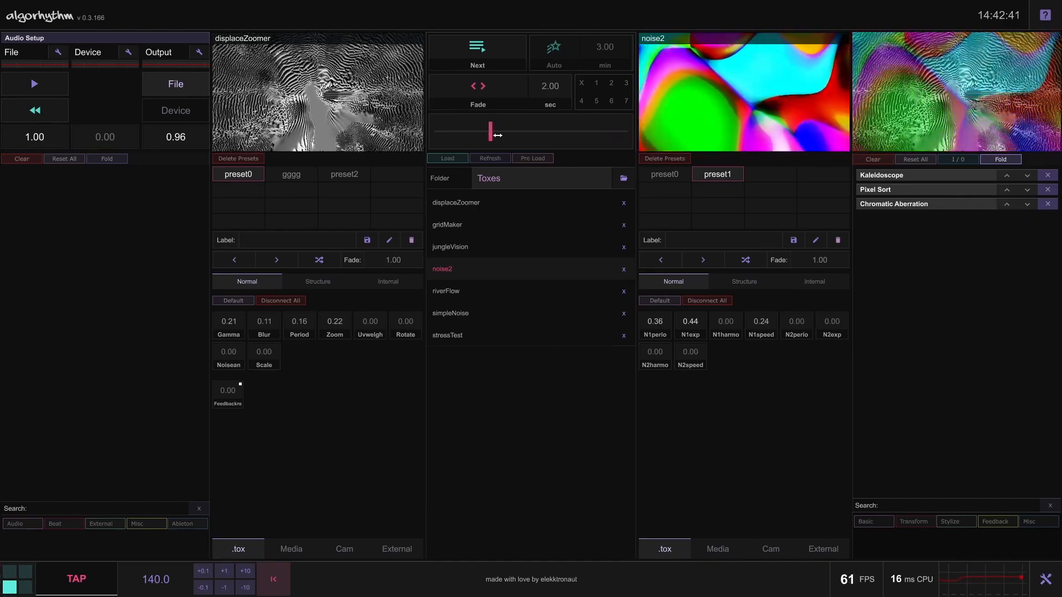
{"action": "left_click", "coordinate": [477, 89]}
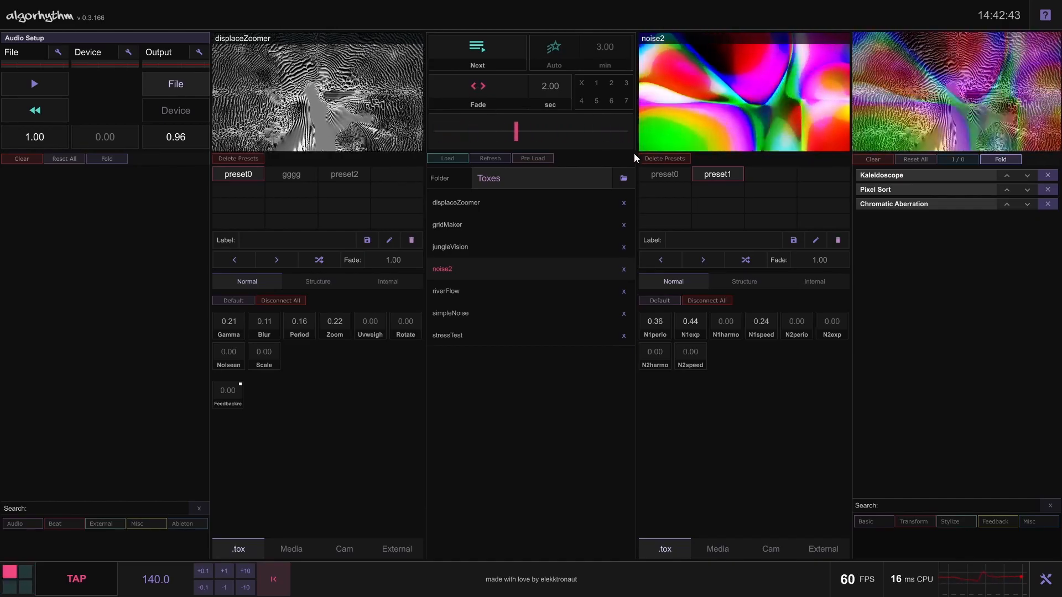
{"action": "left_click", "coordinate": [496, 94]}
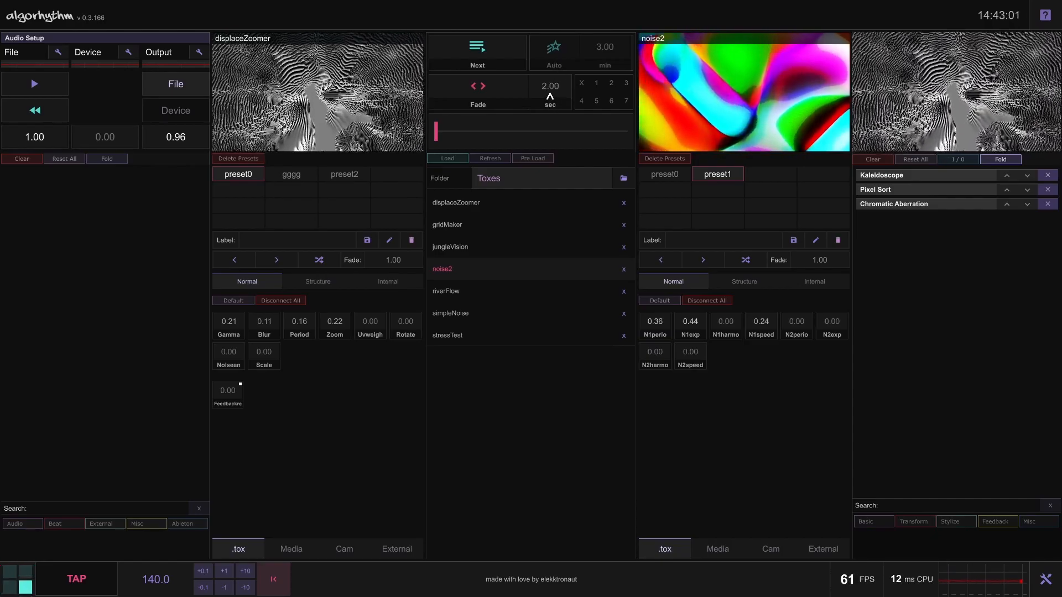
{"action": "left_click", "coordinate": [499, 96]}
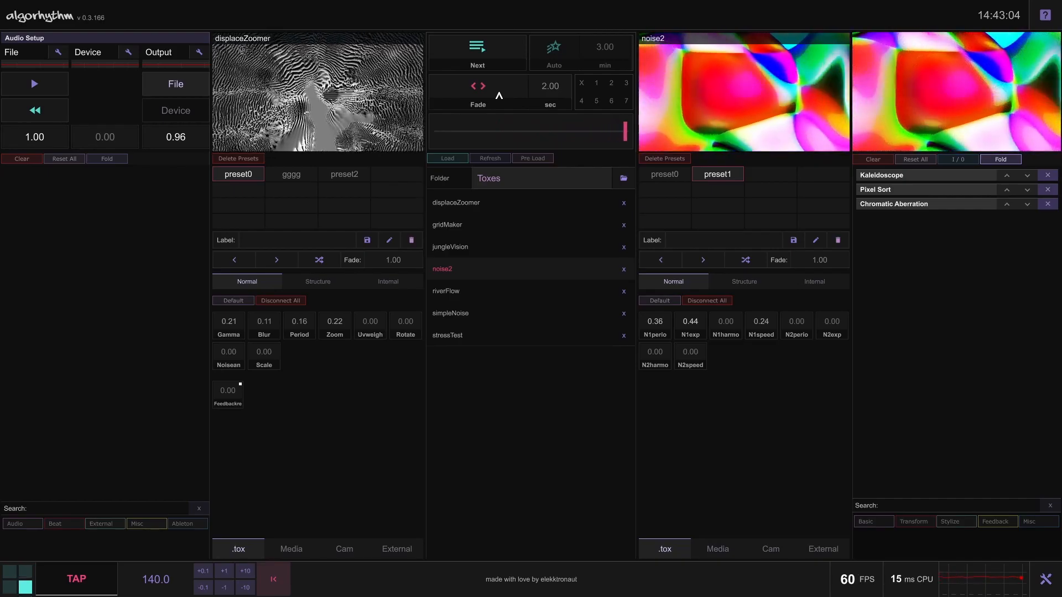
{"action": "left_click", "coordinate": [491, 93]}
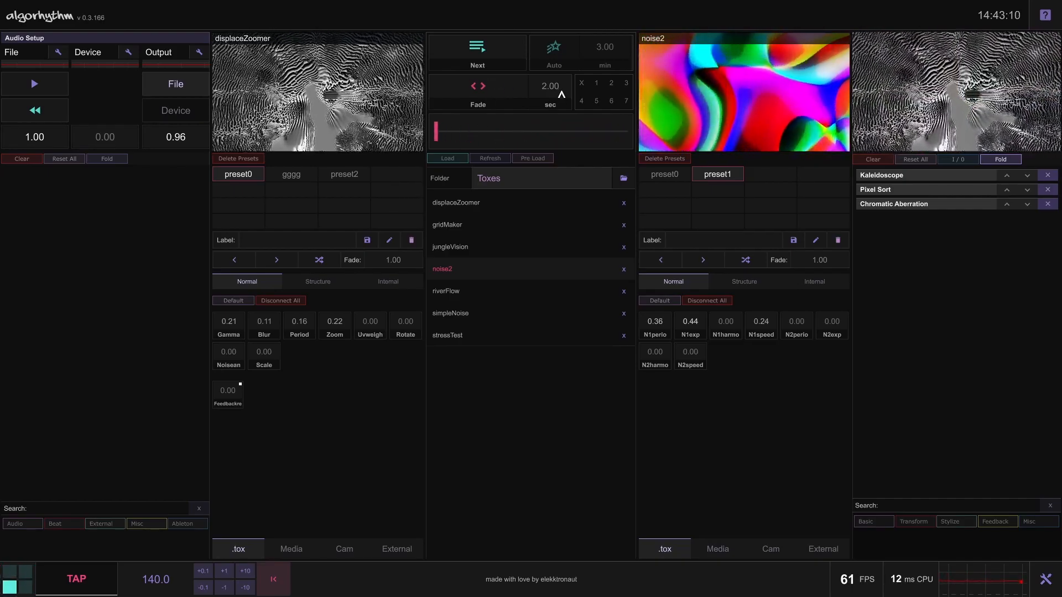
Try blend modes 1, 2, 3, 5 and 6 between the two decks and return to having no blend mode
{"action": "left_click", "coordinate": [596, 84]}
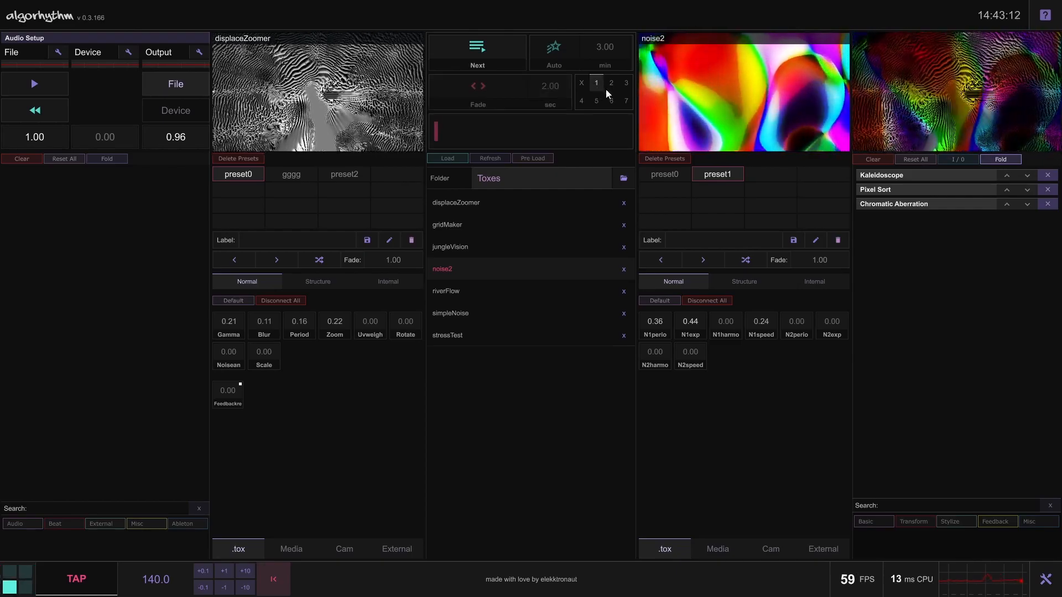
{"action": "left_click", "coordinate": [623, 85]}
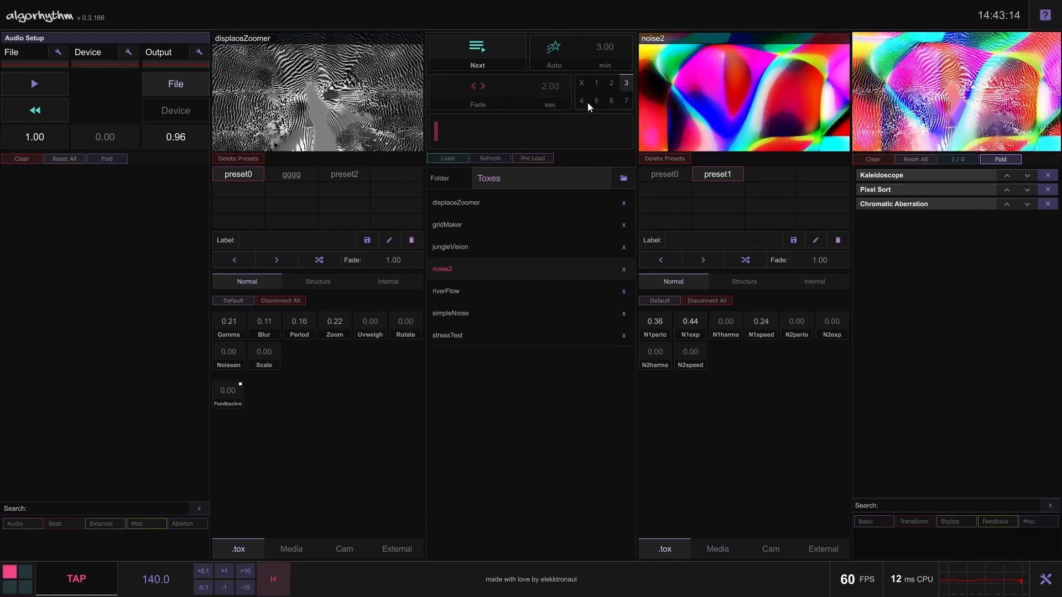
{"action": "left_click", "coordinate": [609, 101]}
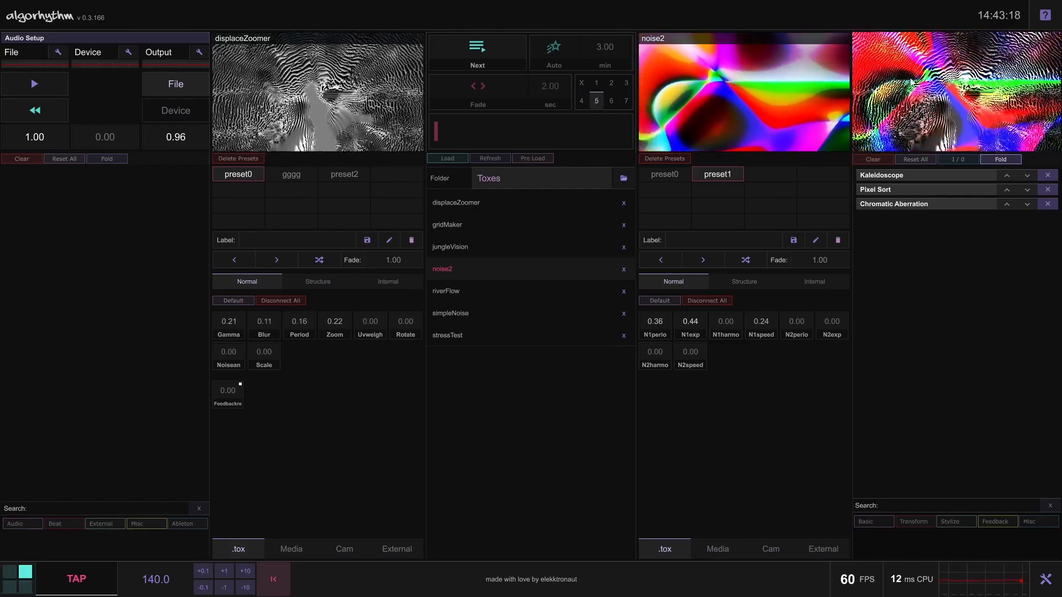
{"action": "left_click", "coordinate": [612, 84]}
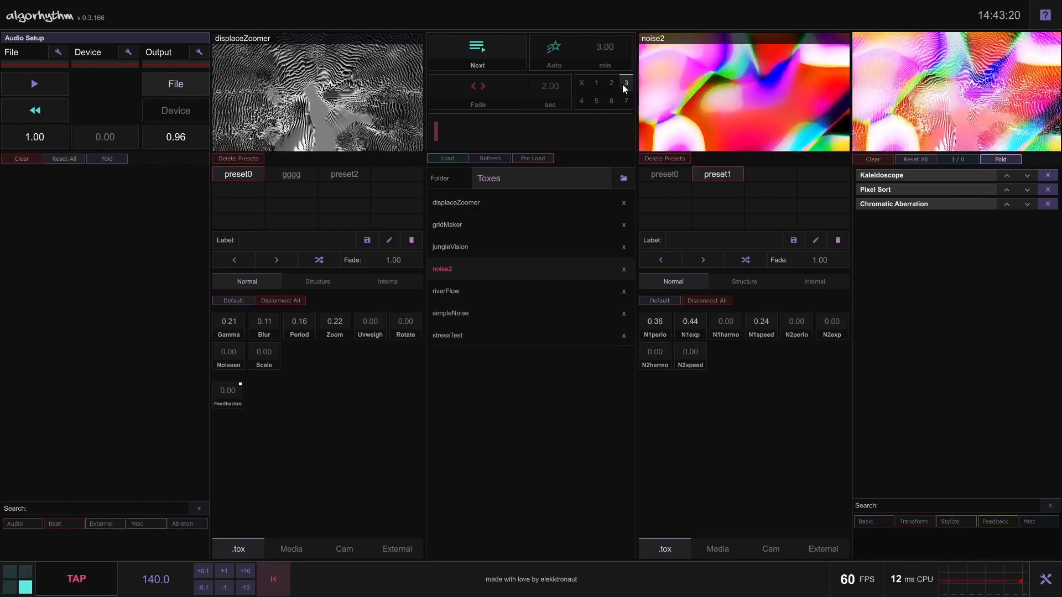
{"action": "left_click", "coordinate": [596, 101]}
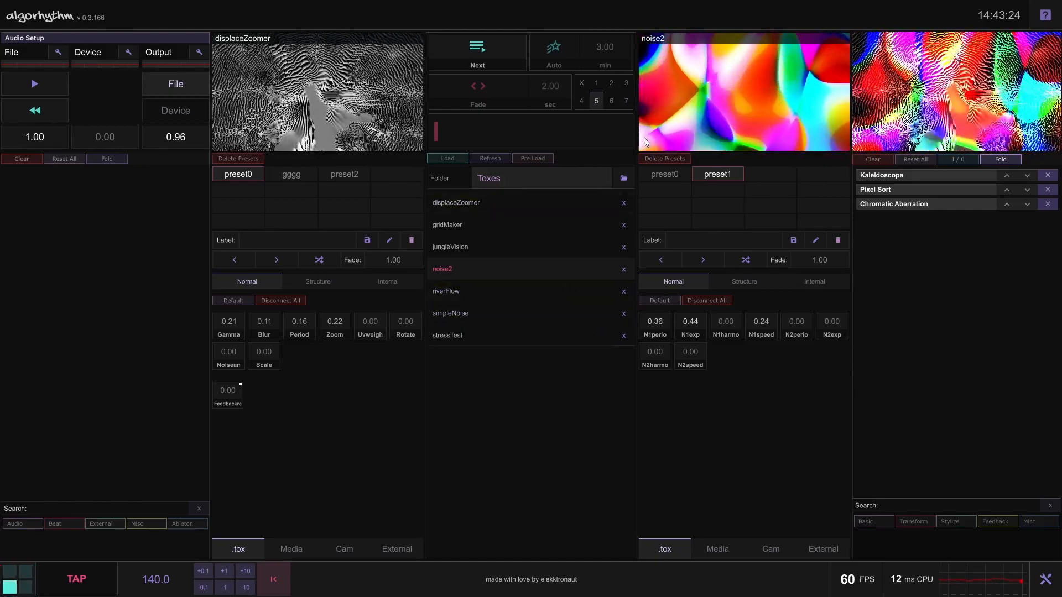
{"action": "left_click", "coordinate": [582, 84]}
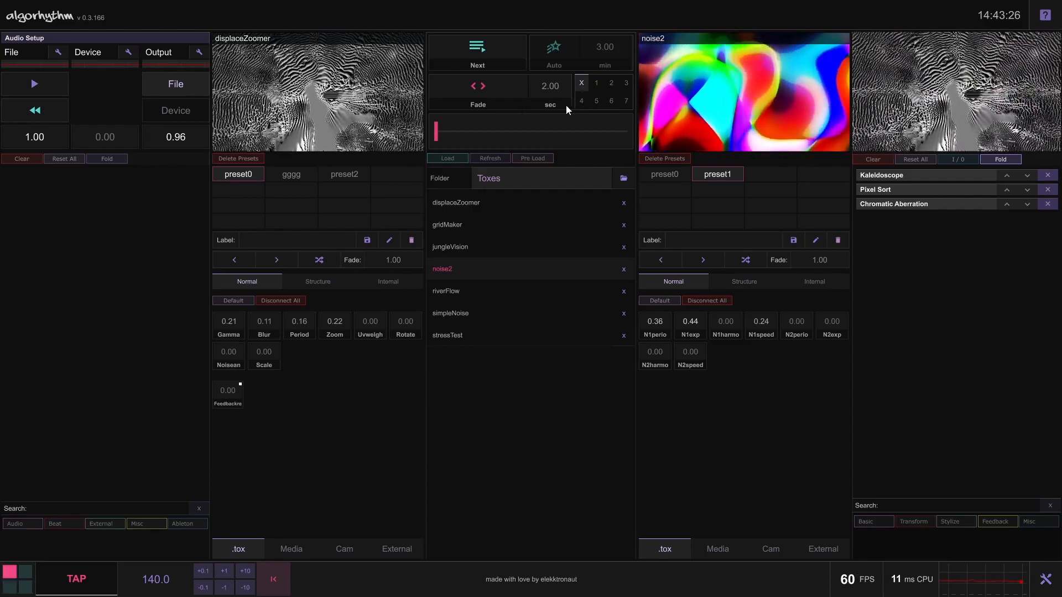
{"action": "left_click", "coordinate": [596, 101]}
{"action": "left_click", "coordinate": [597, 103]}
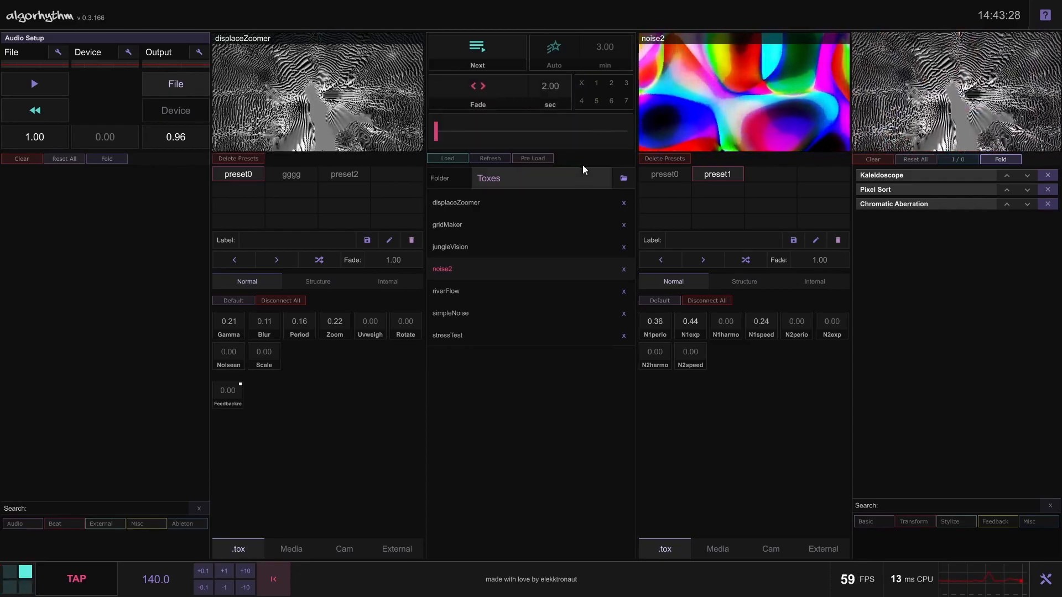
Select displaceZoomer in the tox list and advance to the next tox, gridMaker, fading over to the second deck
{"action": "left_click_drag", "start_coordinate": [438, 133], "coordinate": [435, 180]}
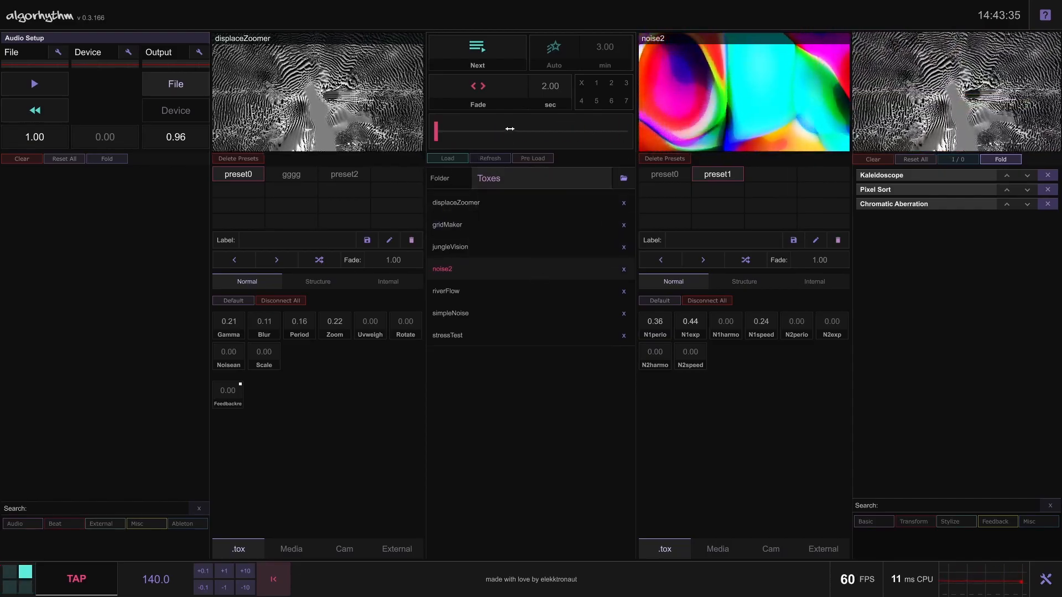
{"action": "left_click", "coordinate": [459, 203]}
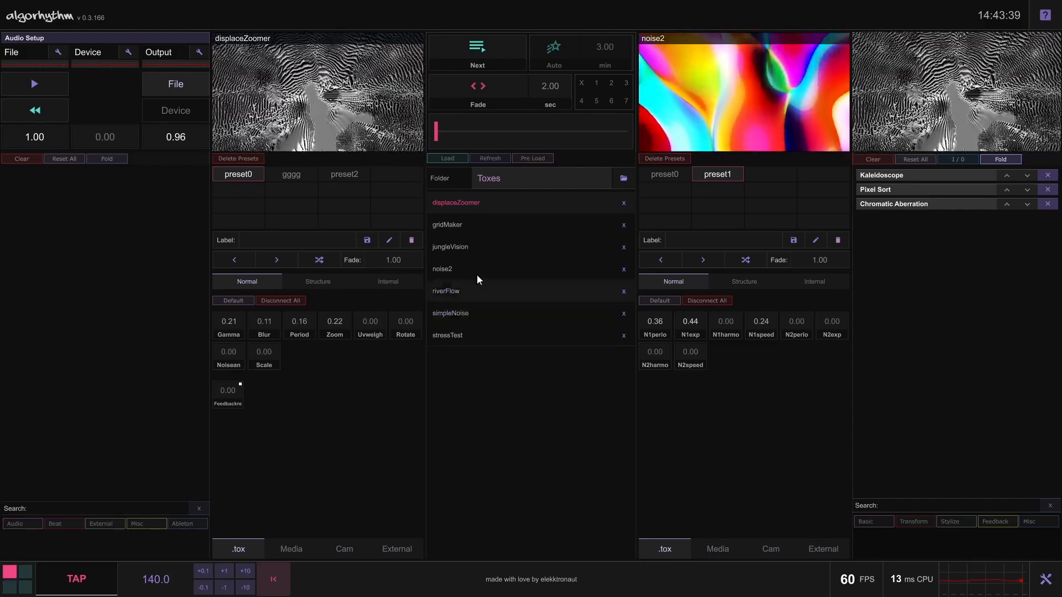
{"action": "left_click", "coordinate": [489, 327]}
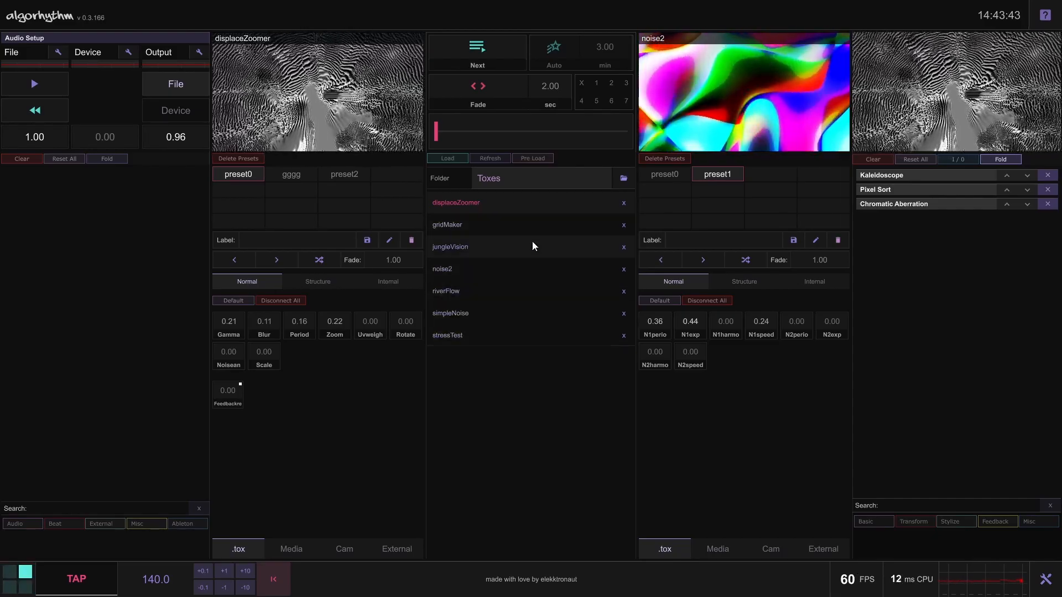
{"action": "left_click", "coordinate": [559, 275]}
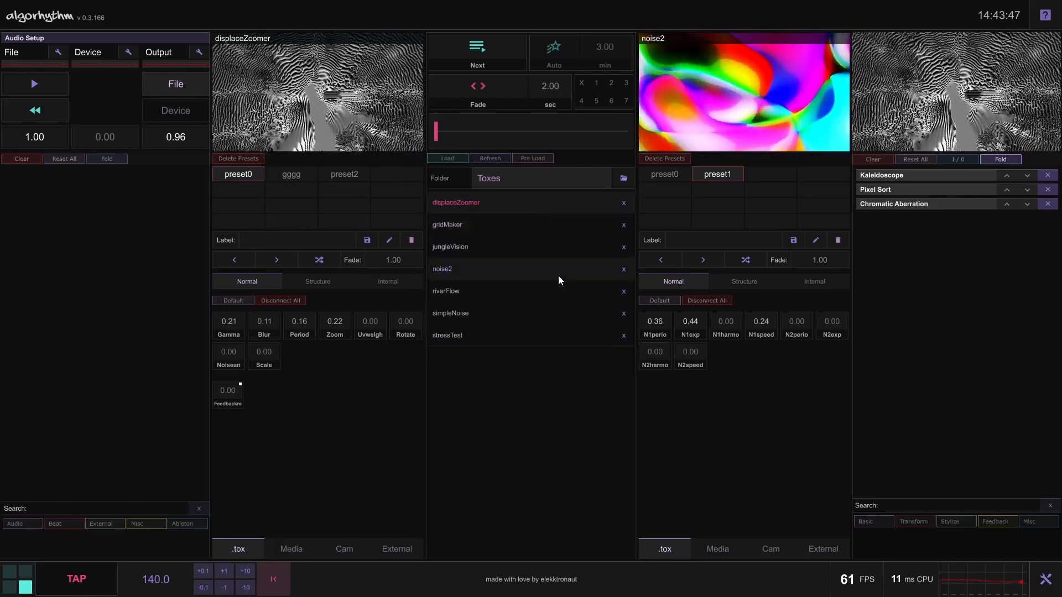
{"action": "left_click", "coordinate": [489, 52]}
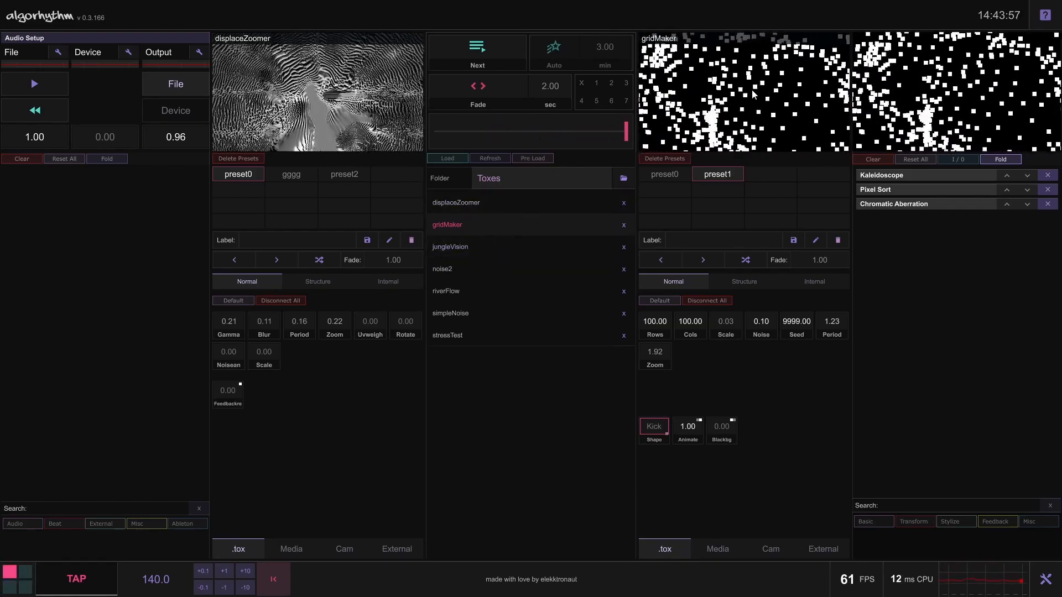
Advance through the tox list to jungleVision and on to noise2, fading between the decks each time
{"action": "left_click", "coordinate": [476, 61]}
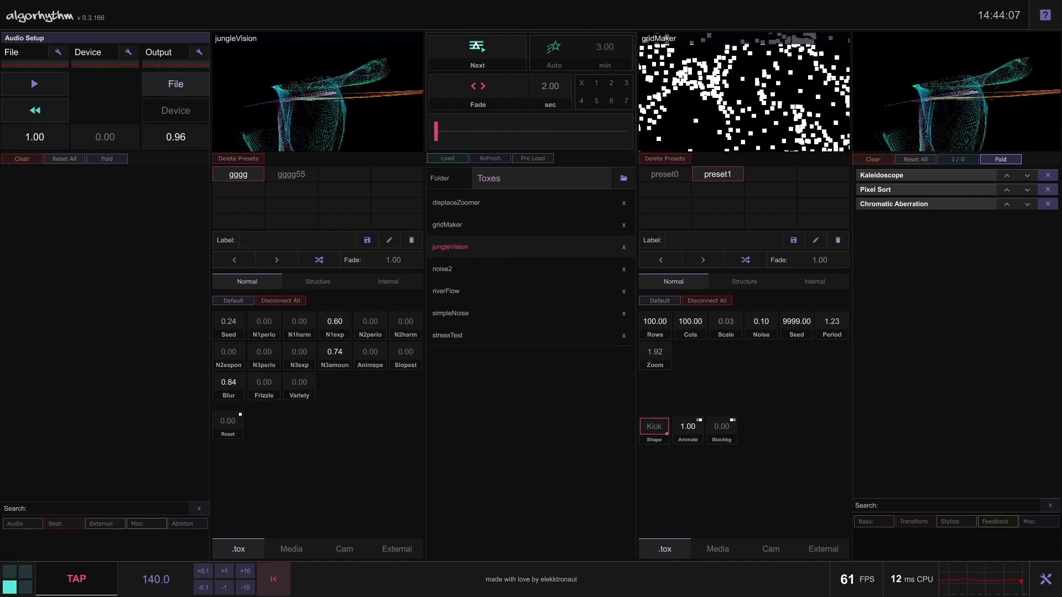
{"action": "left_click", "coordinate": [476, 47]}
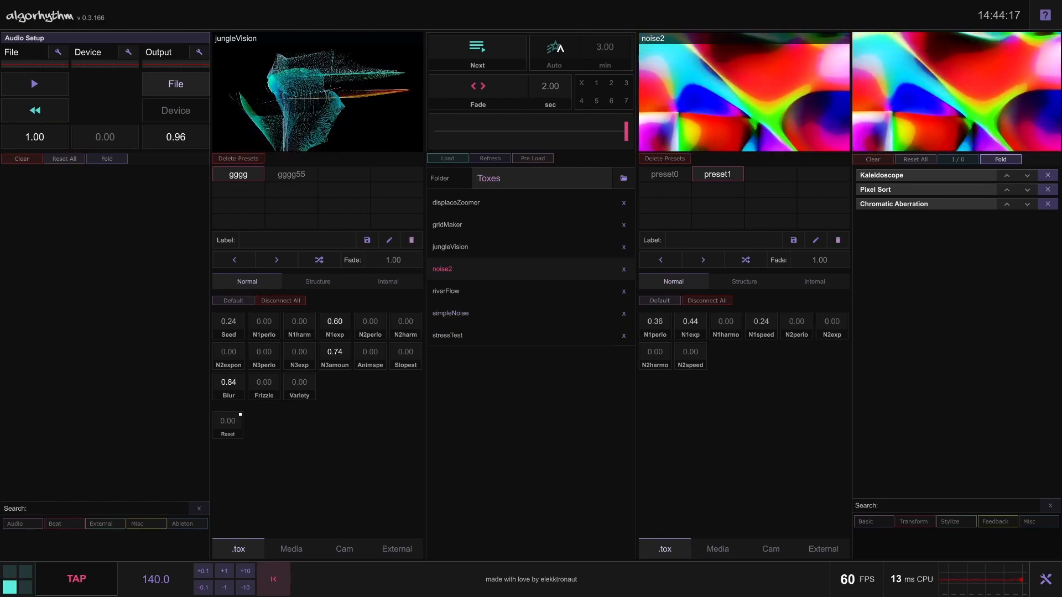
Switch automatic advance on and off again, and set its interval to 0.10 minutes
{"action": "left_click", "coordinate": [564, 48]}
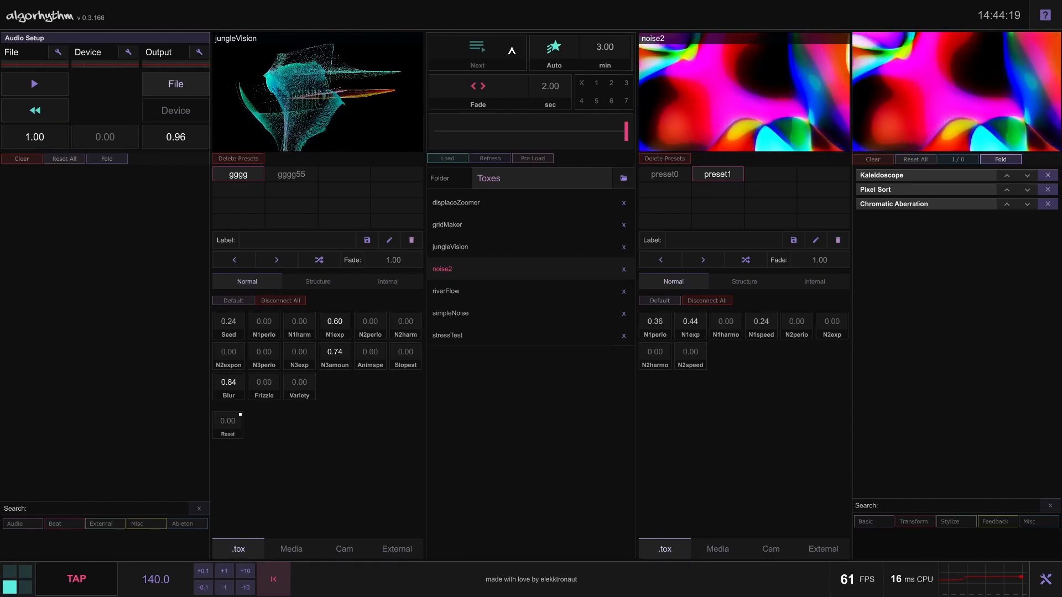
{"action": "left_click", "coordinate": [557, 53]}
{"action": "left_click_drag", "start_coordinate": [598, 52], "coordinate": [602, 74]}
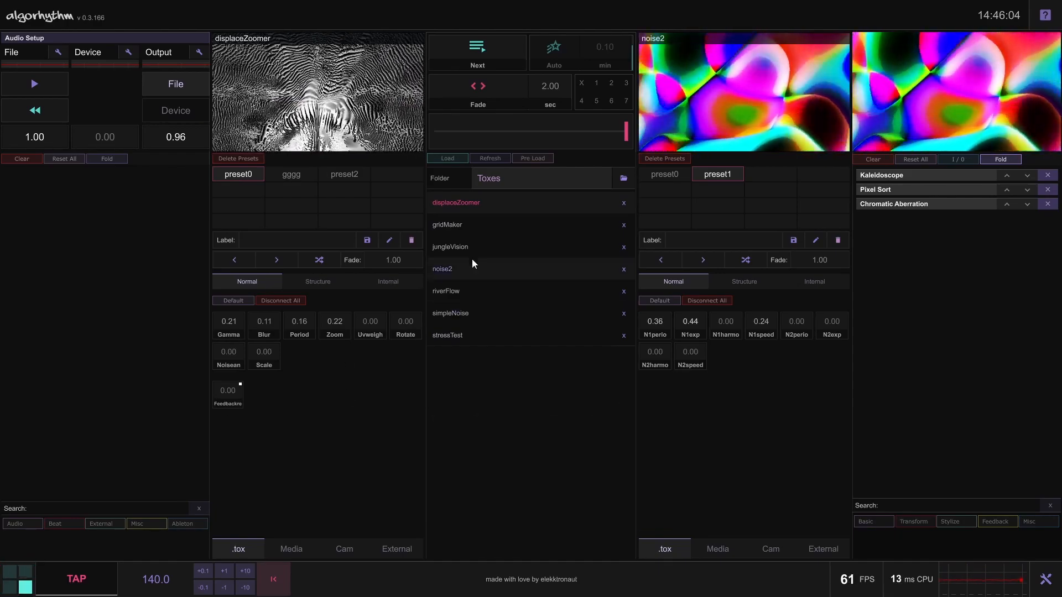
Load different toxes into the first deck, and raise displaceZoomer's Gamma to 0.76
{"action": "left_click", "coordinate": [447, 247]}
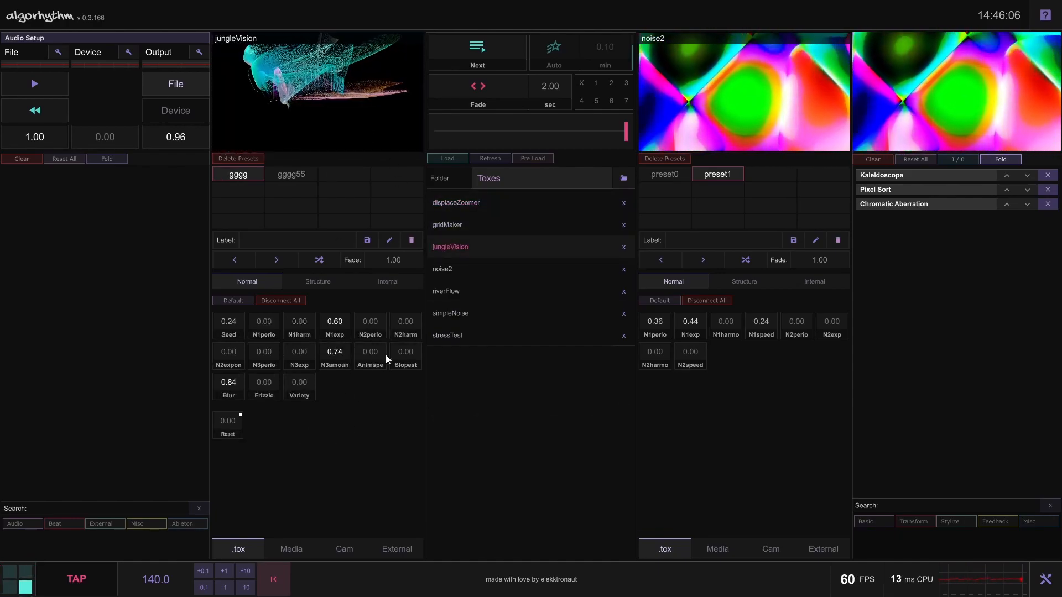
{"action": "left_click", "coordinate": [469, 201]}
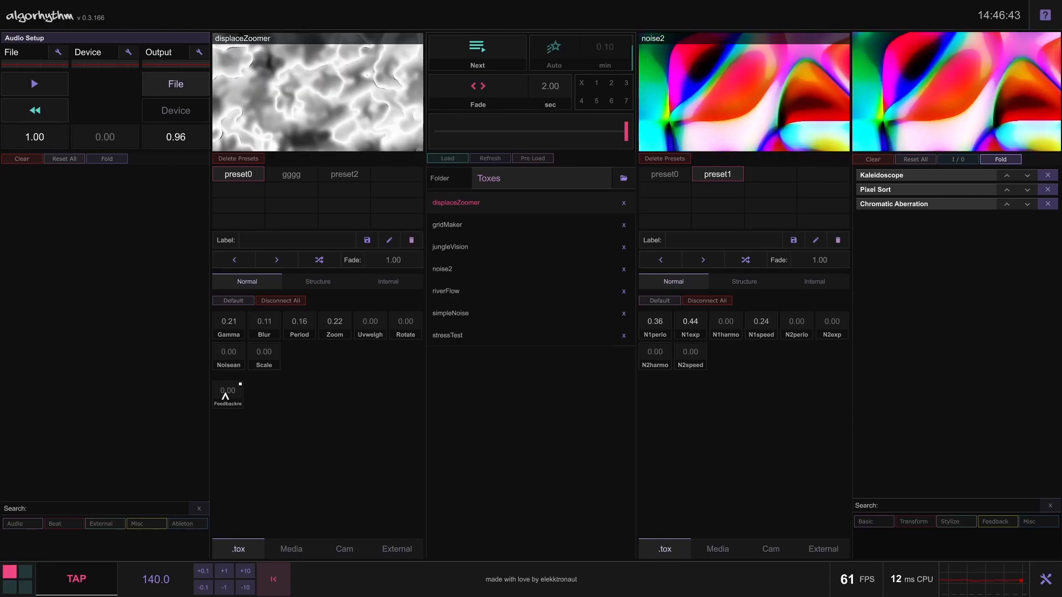
{"action": "left_click", "coordinate": [450, 228]}
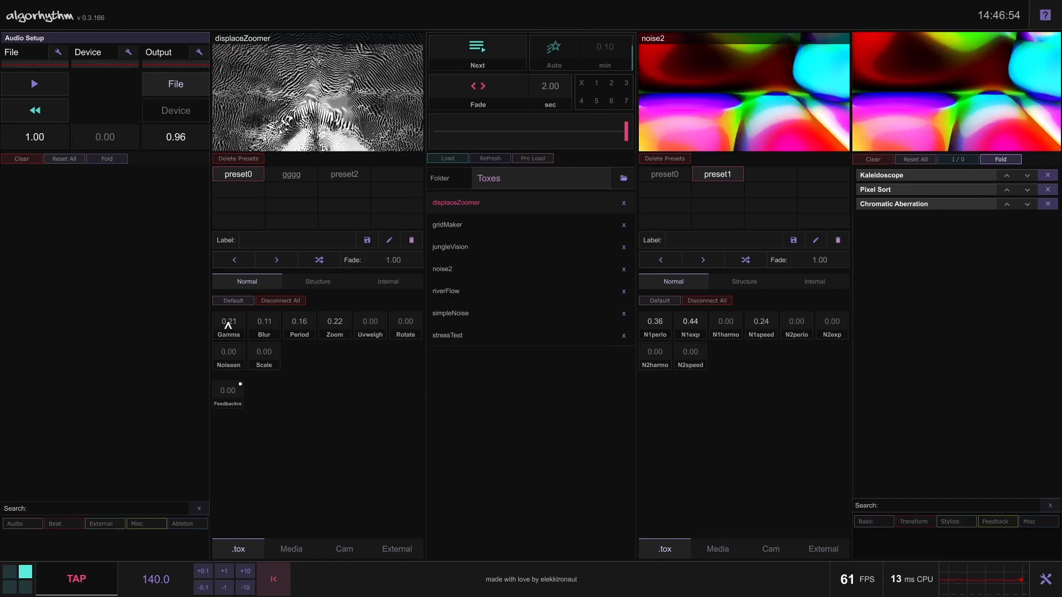
{"action": "mouse_move", "coordinate": [228, 327]}
{"action": "left_mouse_down"}
{"action": "mouse_move", "coordinate": [235, 293]}
{"action": "mouse_move", "coordinate": [241, 327]}
{"action": "mouse_move", "coordinate": [240, 315]}
{"action": "left_mouse_up"}
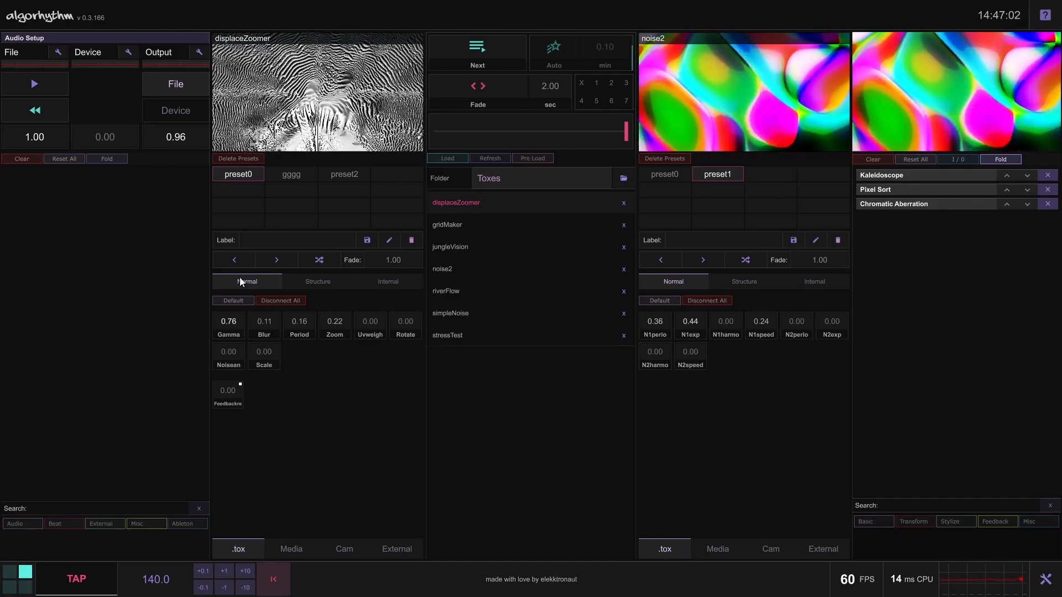
Load gridMaker into the first deck and set its Rows to 20.25 and its Scale to 0.04
{"action": "left_click", "coordinate": [469, 229]}
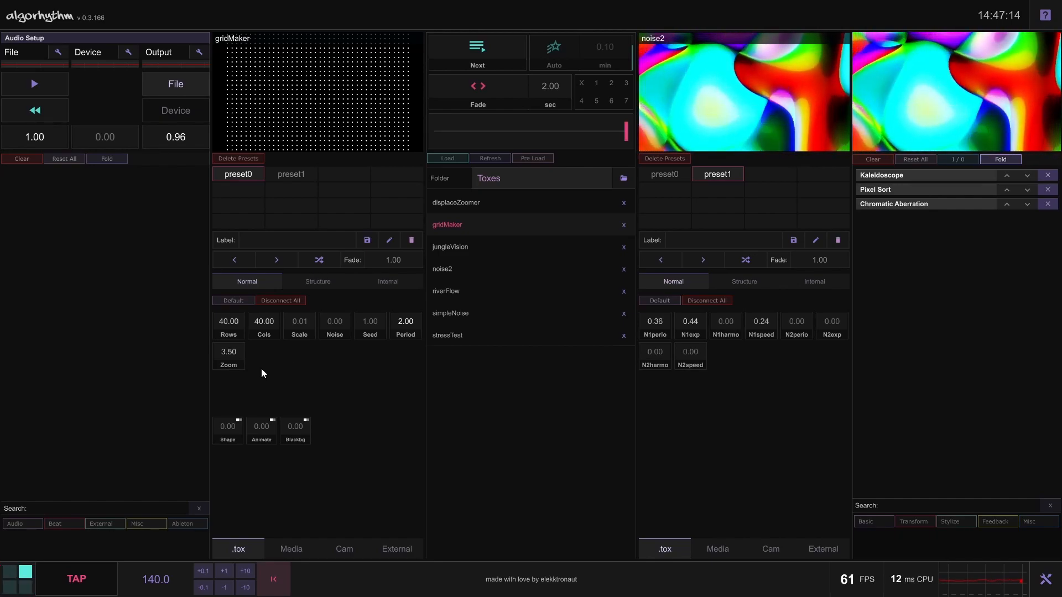
{"action": "left_click_drag", "start_coordinate": [234, 339], "coordinate": [240, 362]}
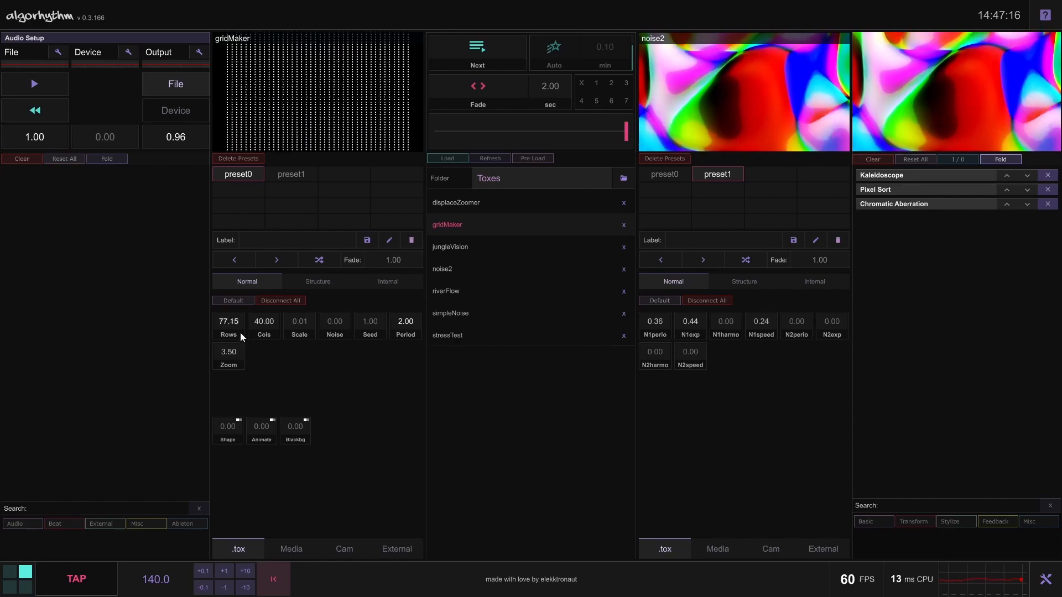
{"action": "mouse_move", "coordinate": [240, 294]}
{"action": "left_mouse_down"}
{"action": "mouse_move", "coordinate": [242, 323]}
{"action": "mouse_move", "coordinate": [246, 280]}
{"action": "left_mouse_up"}
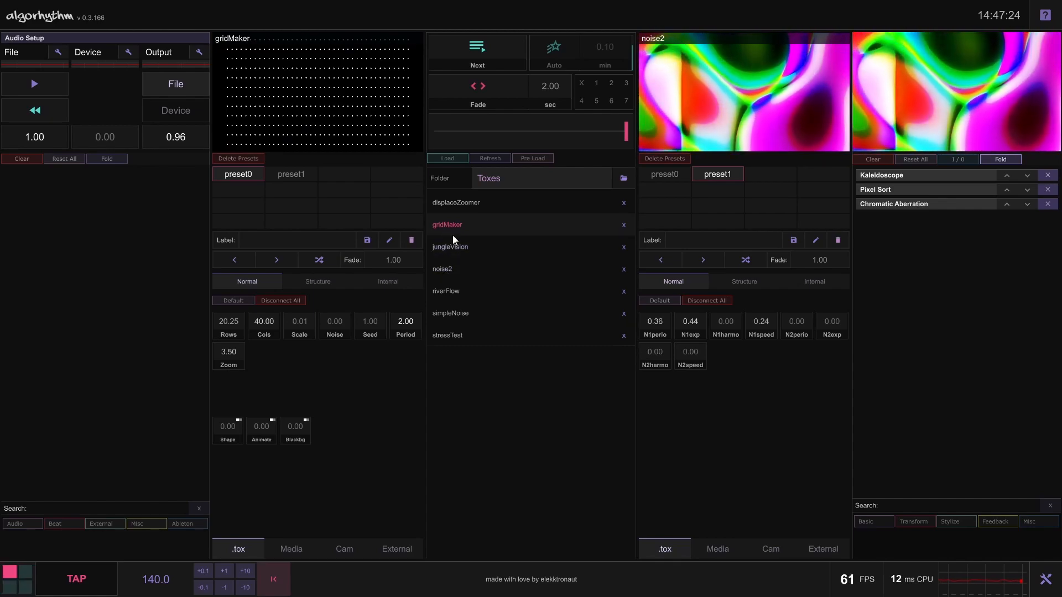
{"action": "mouse_move", "coordinate": [303, 324]}
{"action": "left_mouse_down"}
{"action": "mouse_move", "coordinate": [311, 303]}
{"action": "mouse_move", "coordinate": [311, 320]}
{"action": "left_mouse_up"}
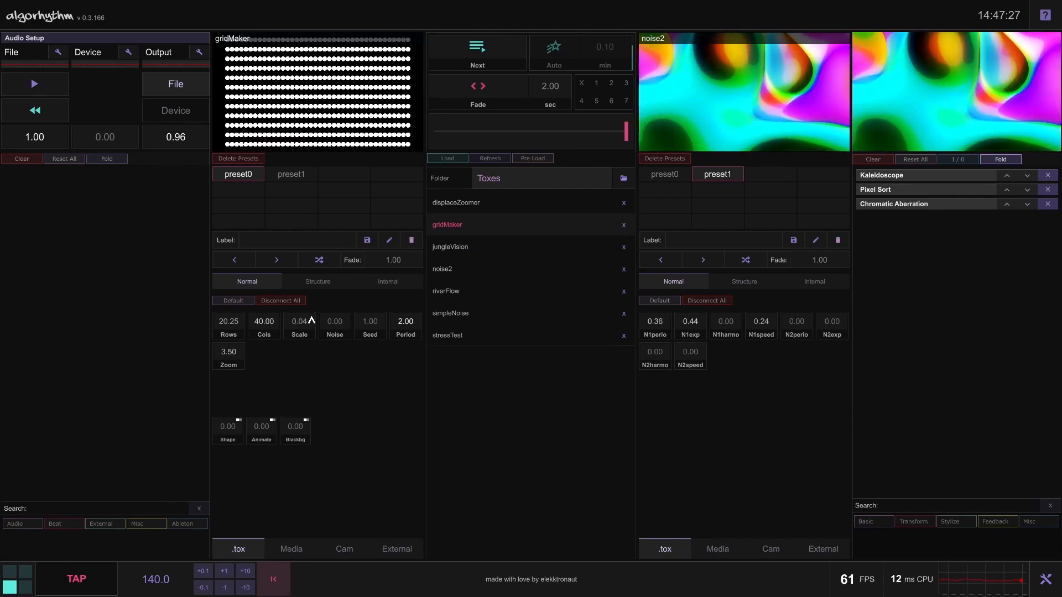
Load displaceZoomer into the first deck, lower its Gamma to 0.00 and switch to gridMaker
{"action": "left_click", "coordinate": [464, 205]}
{"action": "left_click_drag", "start_coordinate": [243, 329], "coordinate": [251, 331]}
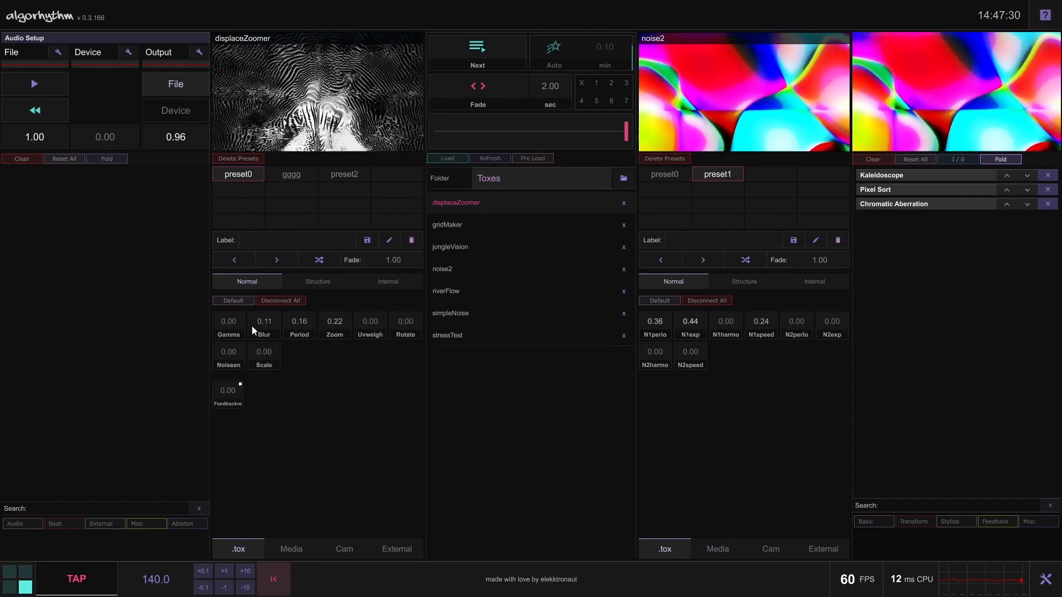
{"action": "left_click", "coordinate": [453, 225]}
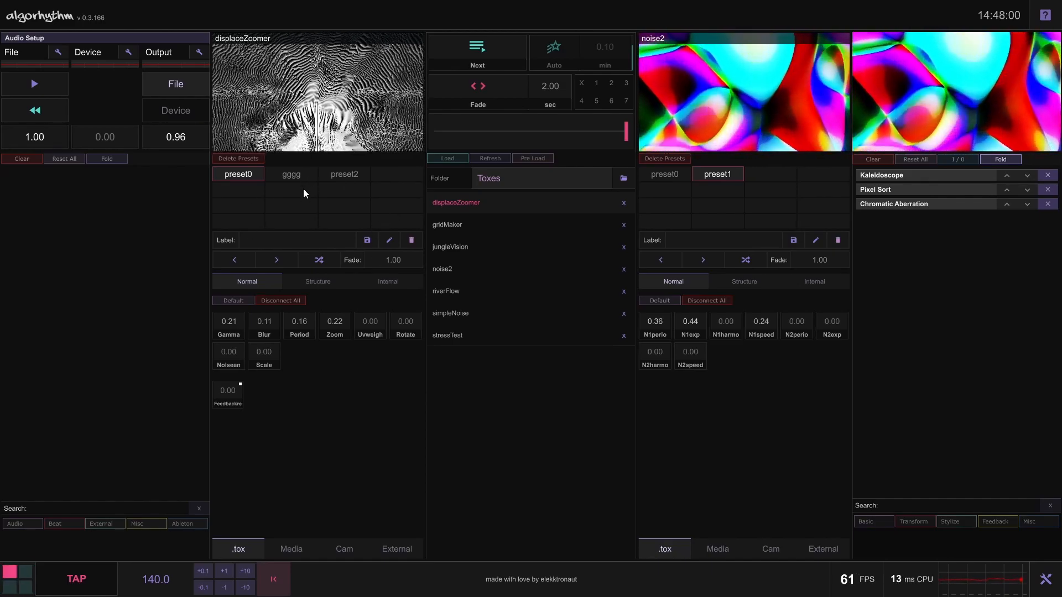
Recall displaceZoomer's presets gggg, preset2 and preset0 back and forth, ending on preset0
{"action": "left_click", "coordinate": [284, 175]}
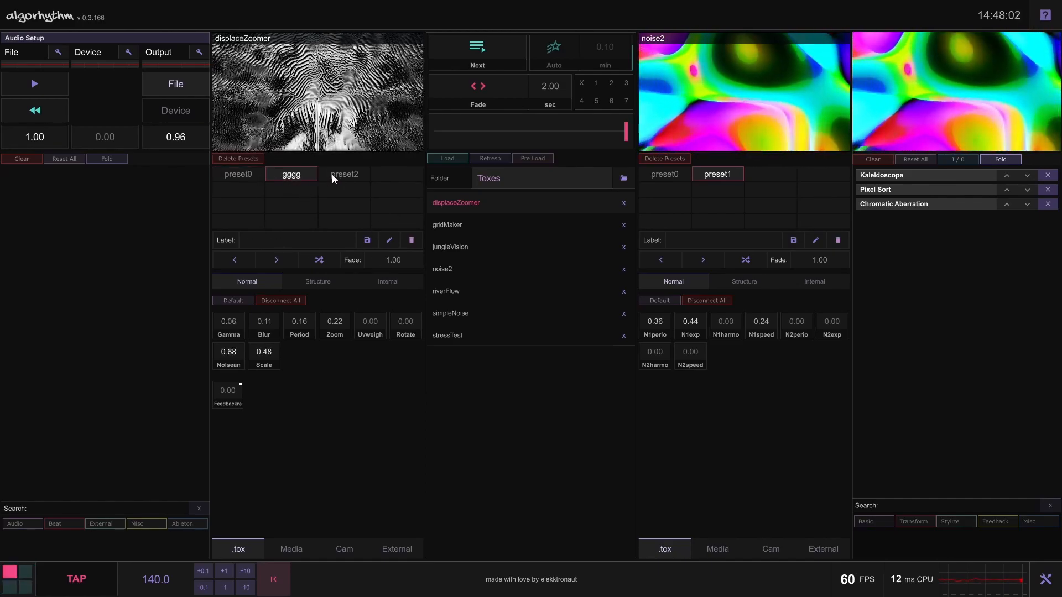
{"action": "left_click", "coordinate": [331, 174]}
{"action": "left_click", "coordinate": [297, 175]}
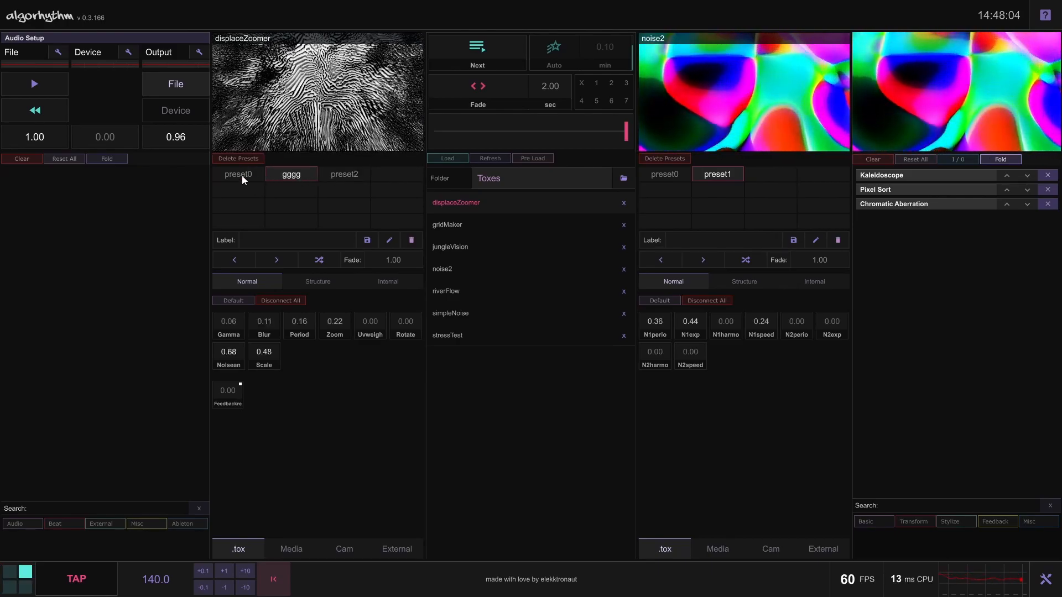
{"action": "left_click", "coordinate": [241, 175]}
{"action": "left_click", "coordinate": [293, 175]}
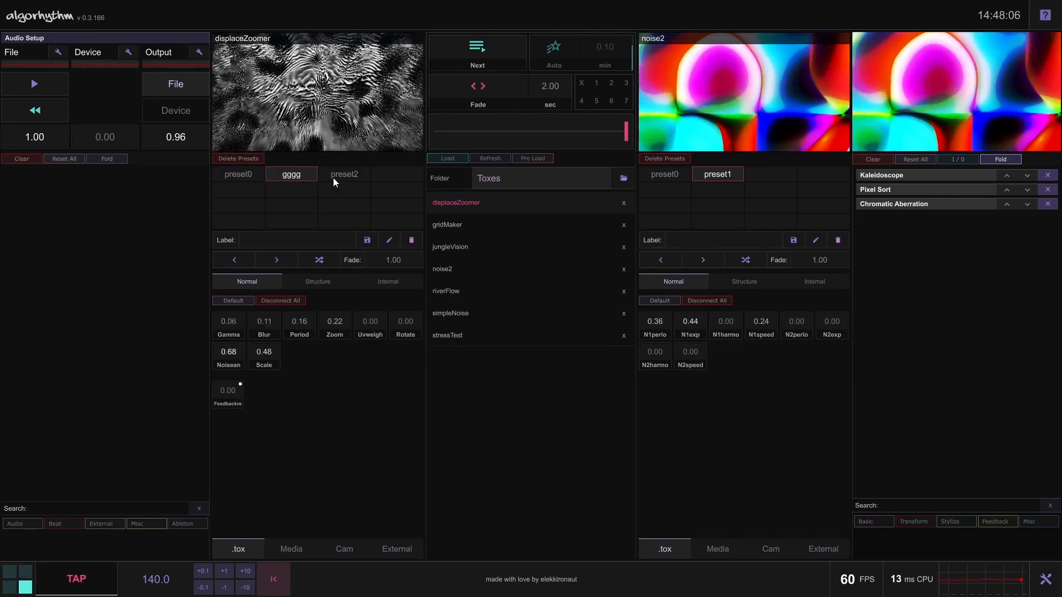
{"action": "left_click", "coordinate": [333, 178]}
{"action": "left_click", "coordinate": [286, 178]}
{"action": "left_click", "coordinate": [252, 177]}
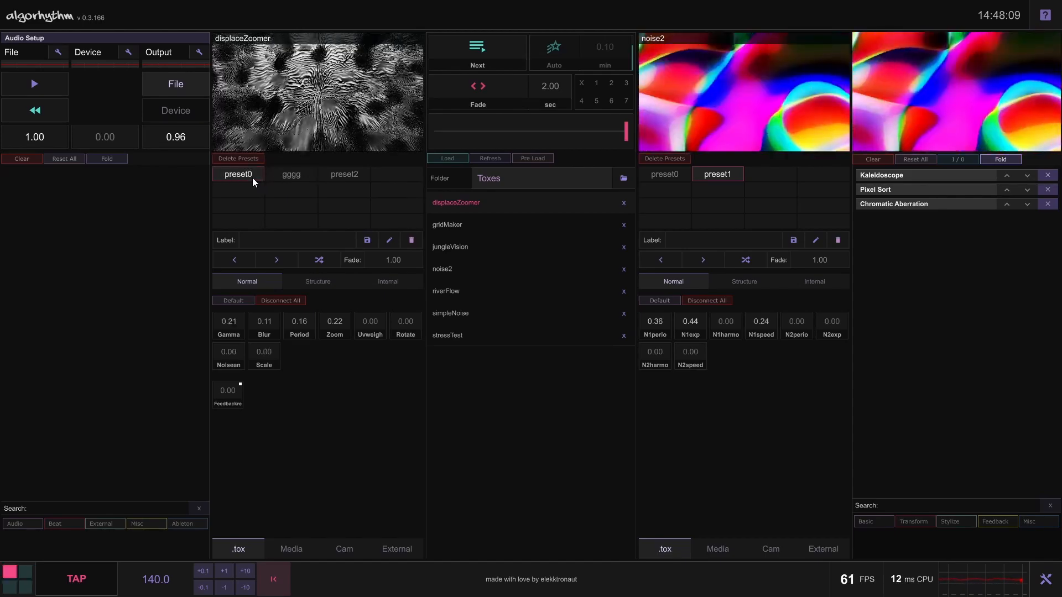
Rename displaceZoomer's preset0 to "something", and switch to gggg and back to the renamed preset
{"action": "left_click", "coordinate": [291, 242]}
{"action": "type", "text": "something"}
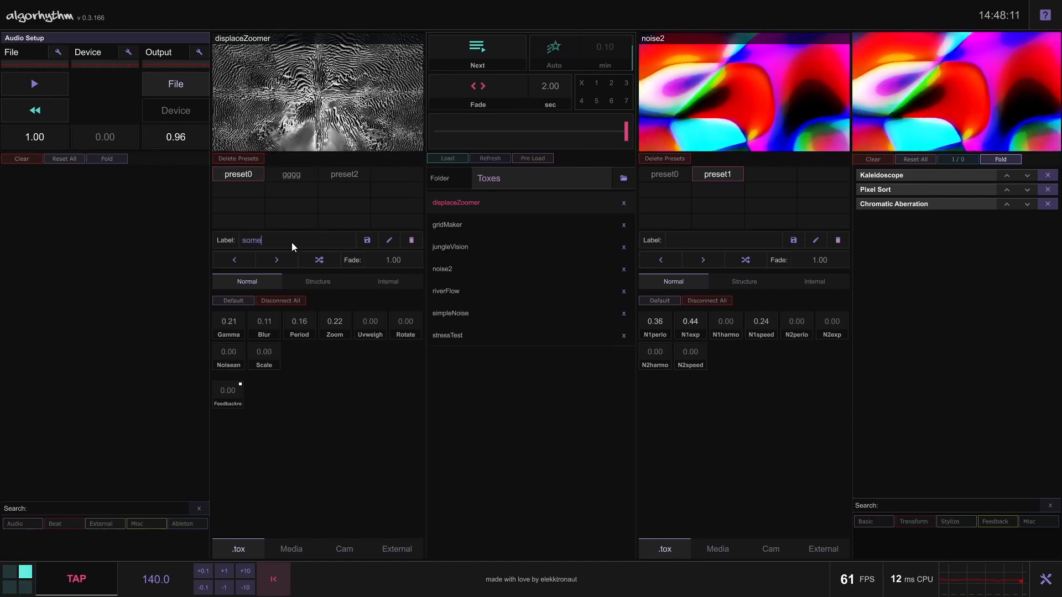
{"action": "key", "text": "Return"}
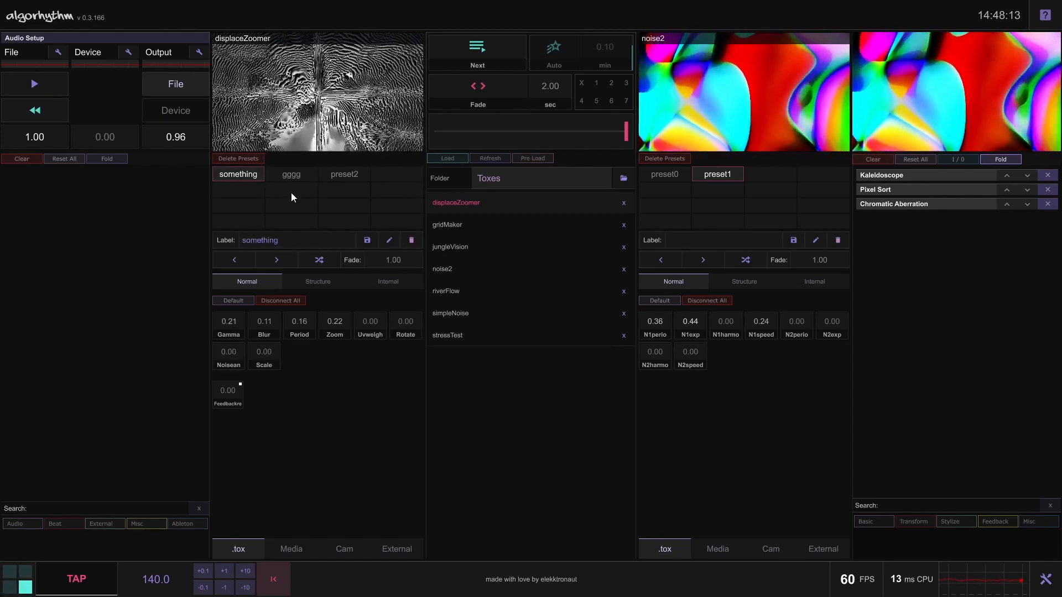
{"action": "left_click", "coordinate": [291, 174]}
{"action": "left_click", "coordinate": [244, 175]}
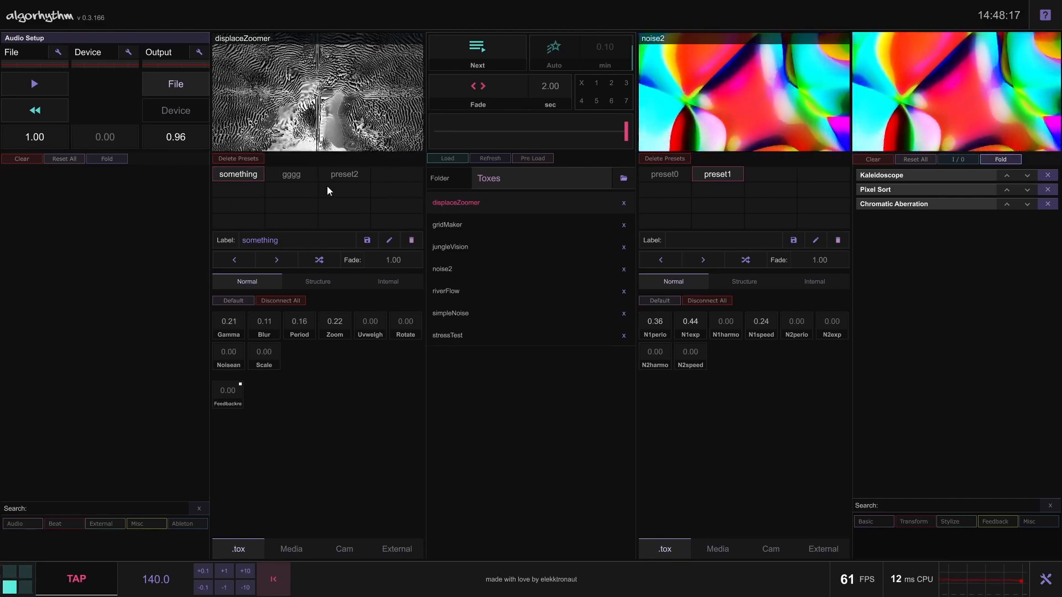
Save a preset labelled "new" in the fourth slot with Blur 1.00, Uvweigh 0.84, Rotate 0.56 and Noisean 1.00
{"action": "left_click", "coordinate": [384, 174]}
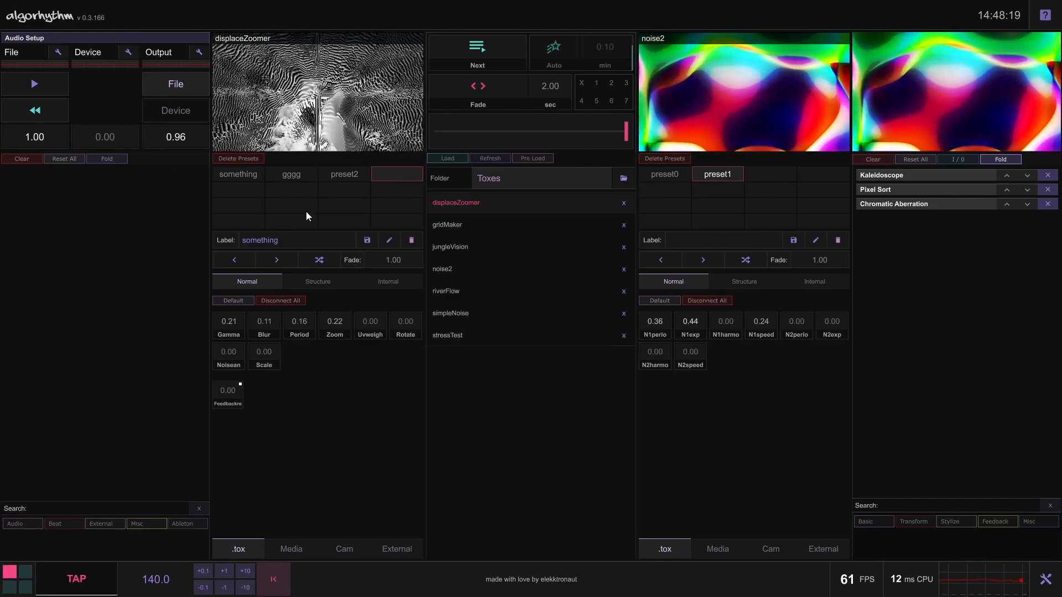
{"action": "left_click", "coordinate": [284, 244]}
{"action": "type", "text": "new"}
{"action": "left_click_drag", "start_coordinate": [265, 324], "coordinate": [232, 344]}
{"action": "left_click_drag", "start_coordinate": [406, 325], "coordinate": [369, 249]}
{"action": "left_click", "coordinate": [368, 240]}
Compare the presets by recalling preset2, new and gggg, ending on new
{"action": "left_click", "coordinate": [356, 175]}
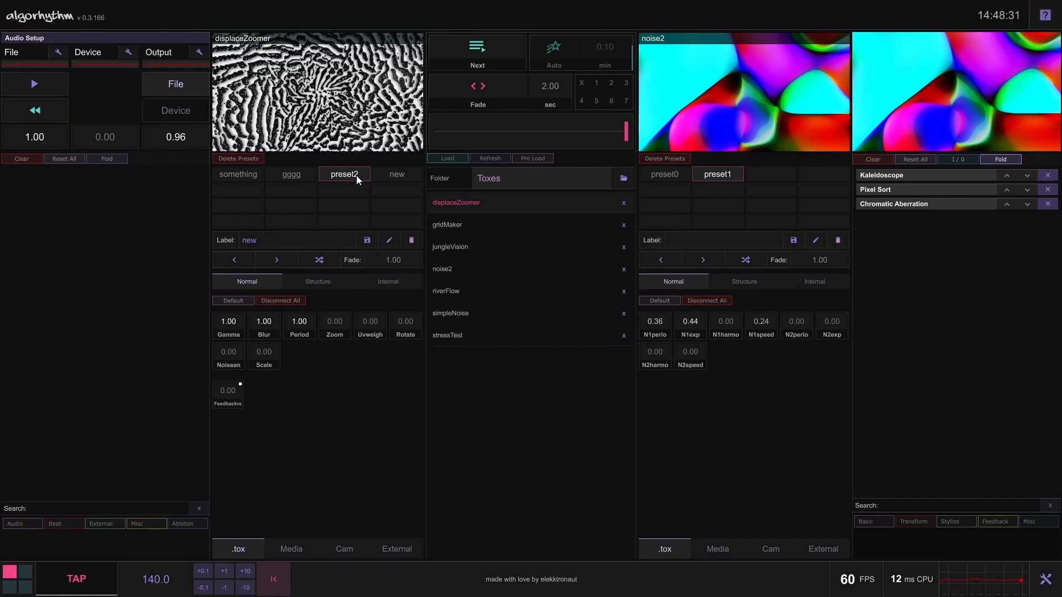
{"action": "left_click", "coordinate": [380, 176]}
{"action": "left_click", "coordinate": [345, 174]}
{"action": "left_click", "coordinate": [298, 176]}
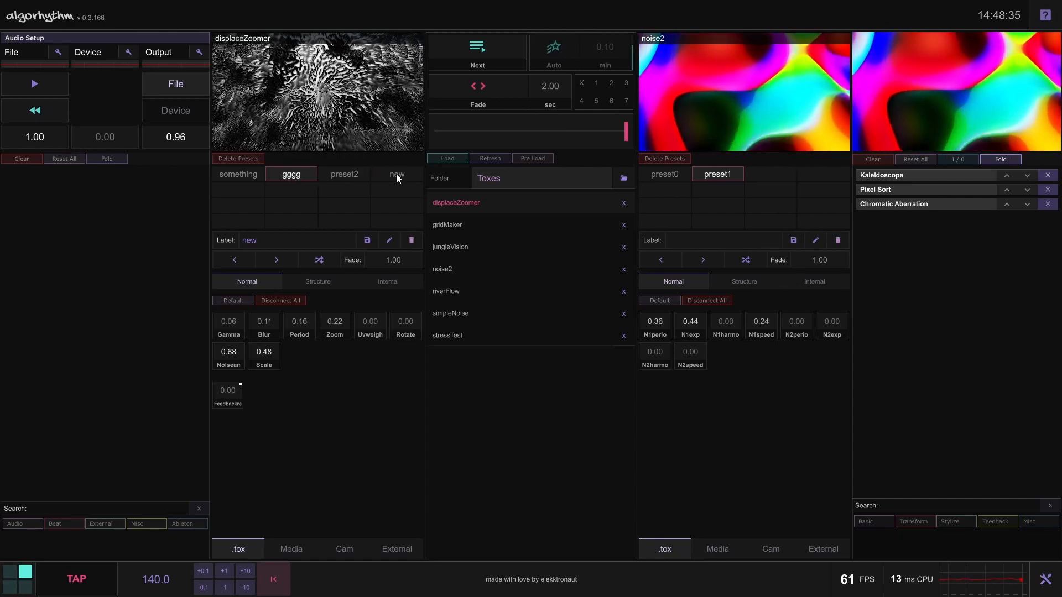
{"action": "left_click", "coordinate": [396, 174]}
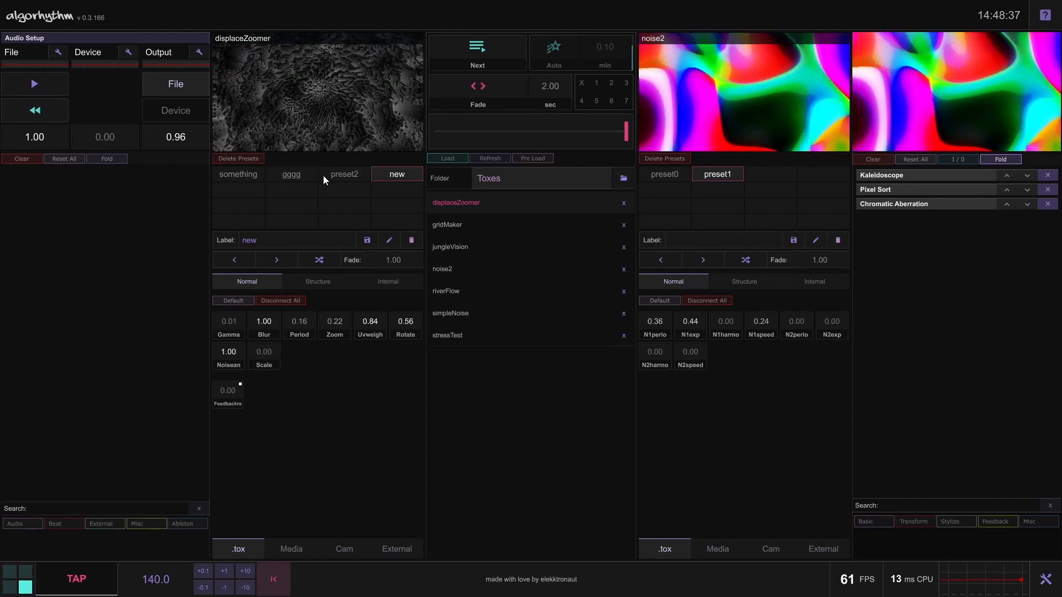
Set the first deck's preset fade time to 0.00 and recall all four presets, ending on gggg
{"action": "left_click_drag", "start_coordinate": [403, 257], "coordinate": [403, 296]}
{"action": "left_click", "coordinate": [339, 178]}
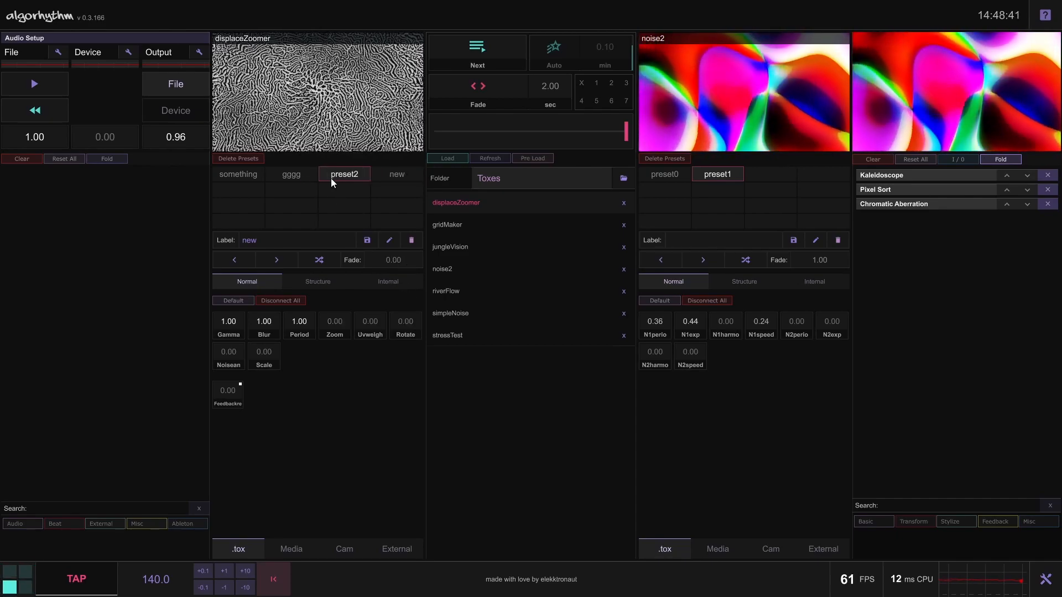
{"action": "left_click", "coordinate": [291, 176]}
{"action": "left_click", "coordinate": [243, 175]}
{"action": "left_click", "coordinate": [387, 175]}
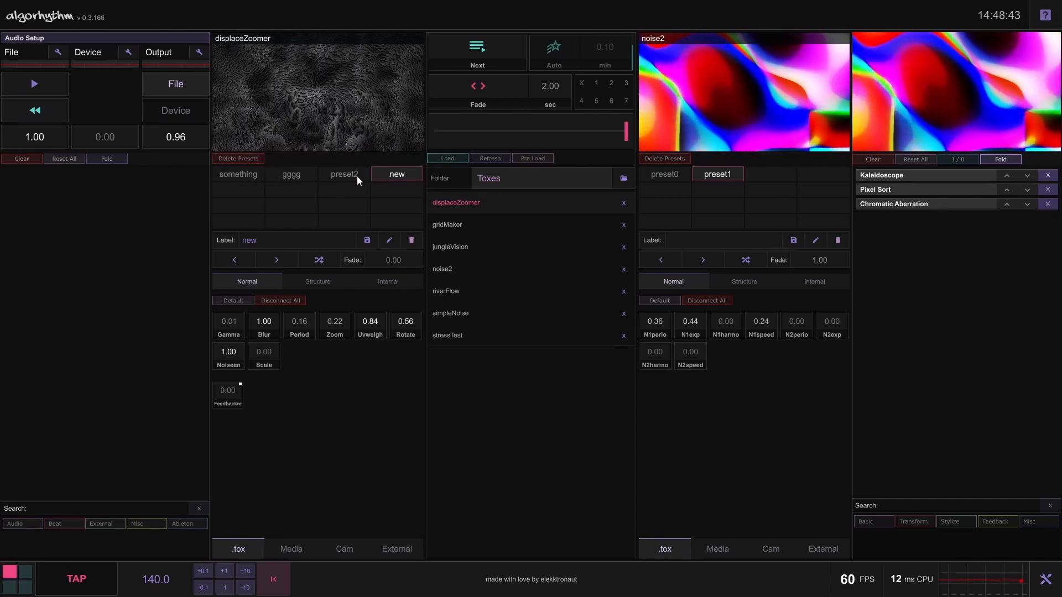
{"action": "left_click", "coordinate": [346, 175]}
{"action": "left_click", "coordinate": [298, 173]}
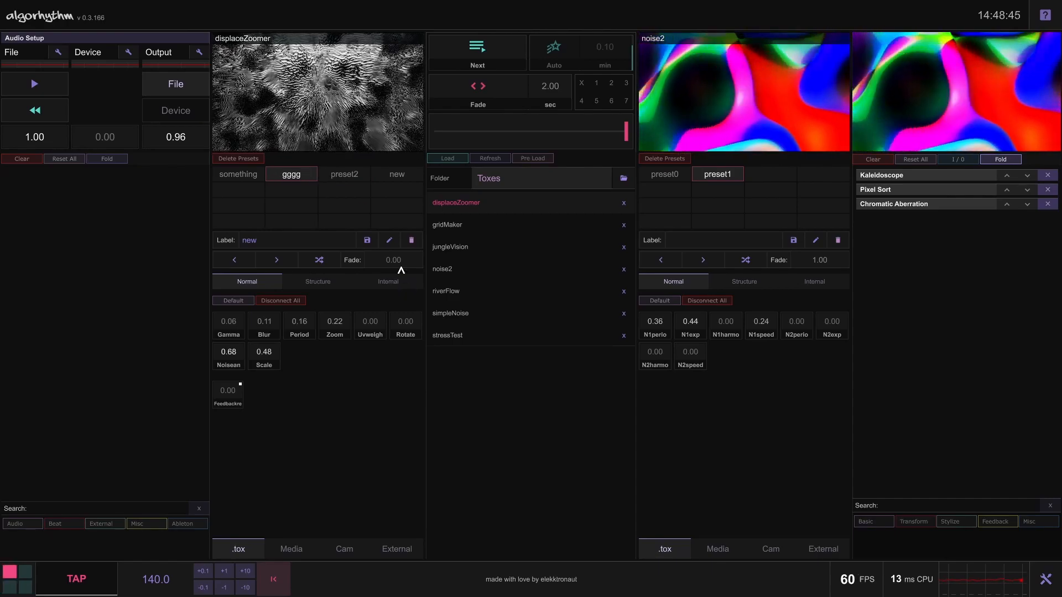
Set the preset fade time to 3.40 and recall new, preset2 and gggg, ending on new
{"action": "left_click", "coordinate": [397, 175]}
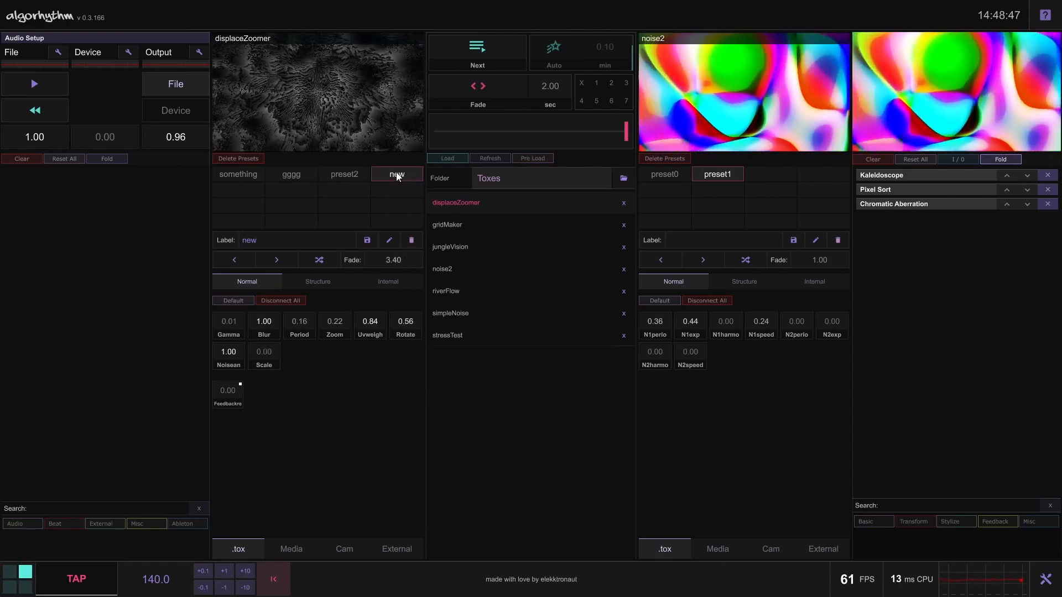
{"action": "left_click", "coordinate": [344, 174]}
{"action": "left_click", "coordinate": [311, 174]}
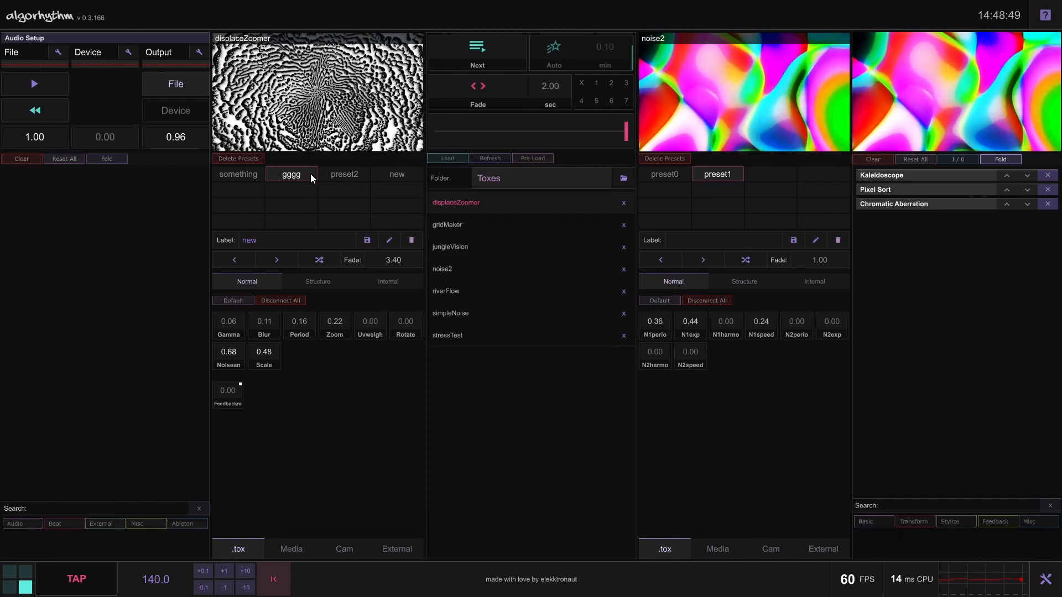
{"action": "left_click", "coordinate": [388, 179]}
Reset the preset fade time to 1.00, then recall preset2 and new
{"action": "right_click", "coordinate": [406, 262]}
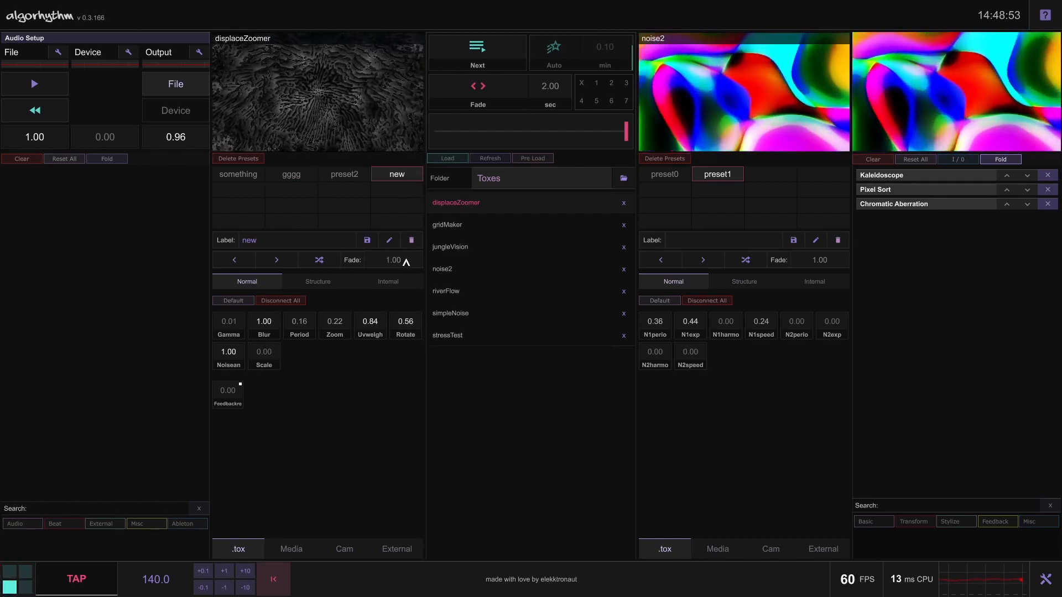
{"action": "left_click", "coordinate": [354, 177]}
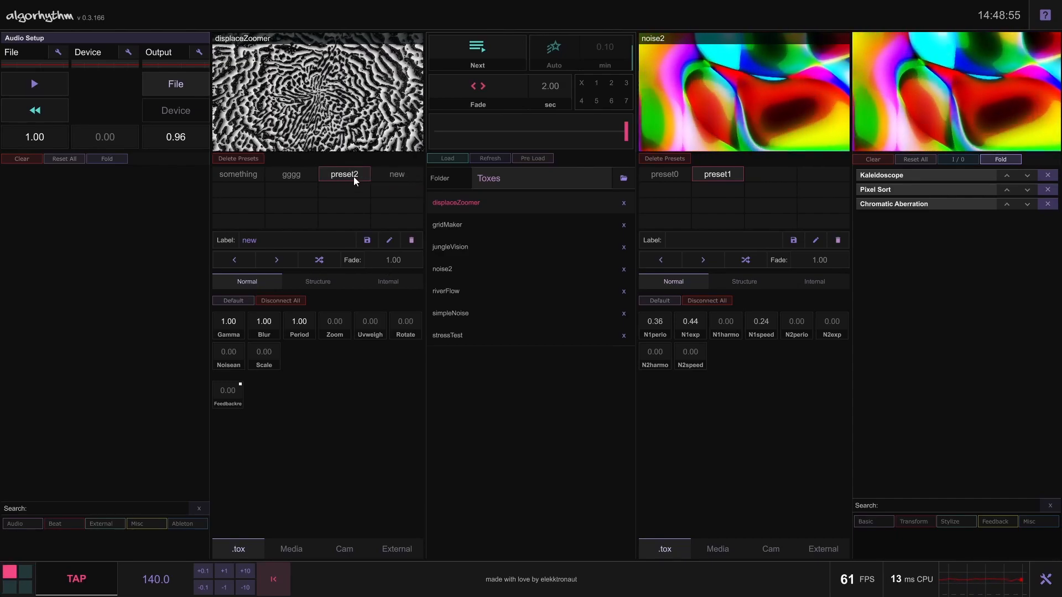
{"action": "left_click", "coordinate": [404, 177]}
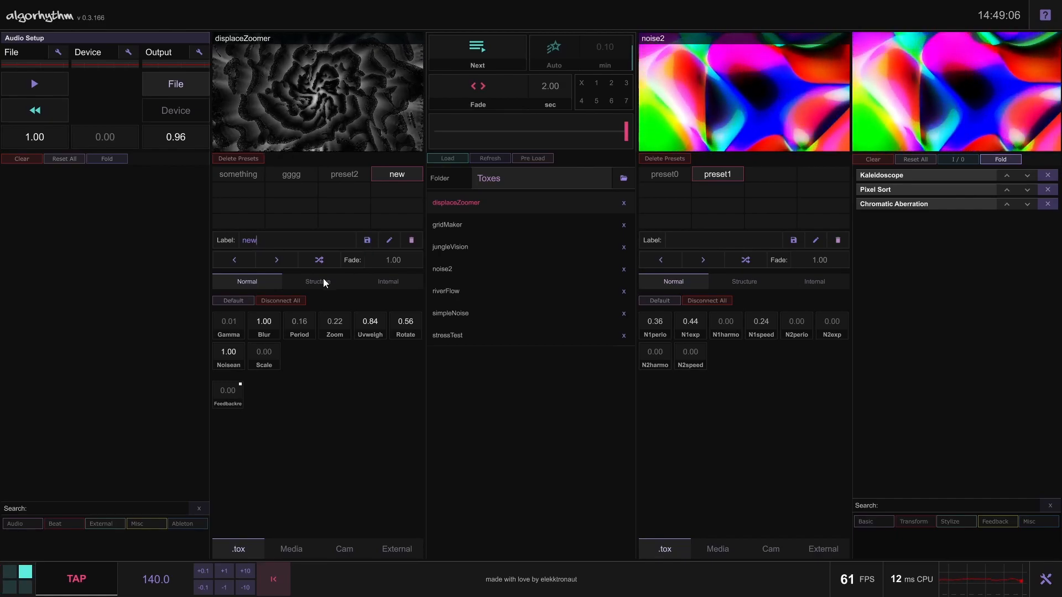
Step forward repeatedly through the first deck's presets, ending on gggg
{"action": "left_click", "coordinate": [280, 265]}
{"action": "left_click", "coordinate": [280, 264]}
{"action": "left_click", "coordinate": [281, 264]}
{"action": "left_click", "coordinate": [281, 265]}
{"action": "left_click", "coordinate": [281, 265]}
{"action": "left_click", "coordinate": [281, 265]}
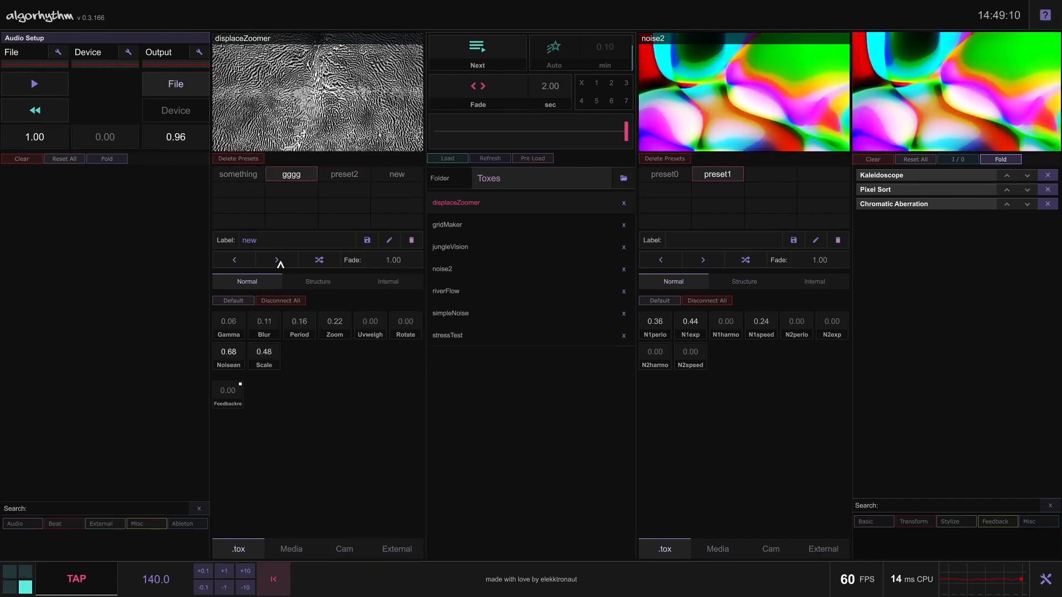
{"action": "left_click", "coordinate": [280, 265]}
{"action": "left_click", "coordinate": [280, 264]}
{"action": "left_click", "coordinate": [280, 265]}
Keep stepping forward through the first deck's presets until something is active
{"action": "left_click", "coordinate": [280, 265]}
{"action": "left_click", "coordinate": [280, 264]}
{"action": "left_click", "coordinate": [281, 265]}
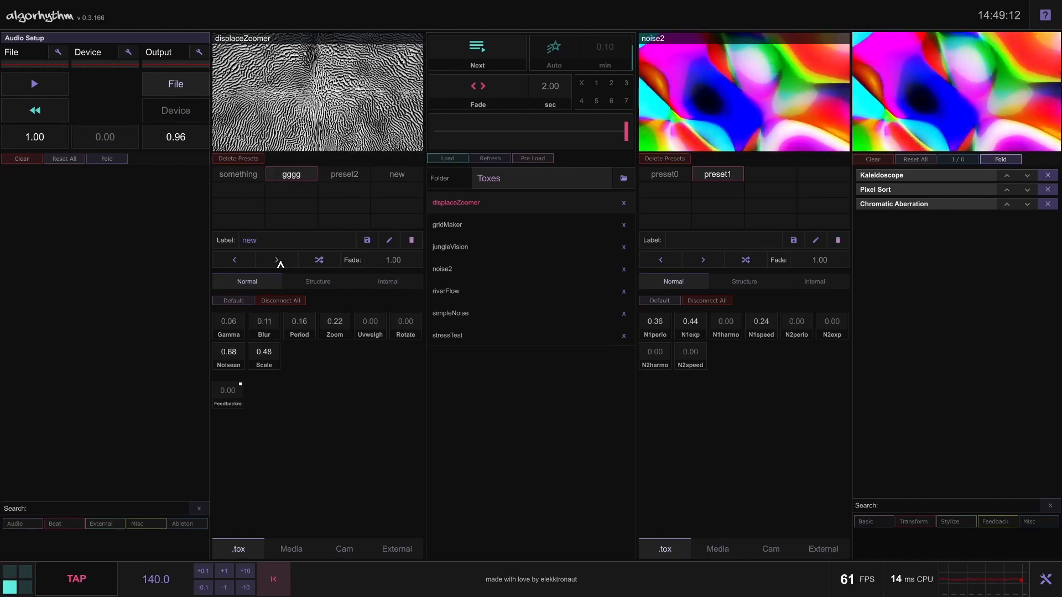
{"action": "left_click", "coordinate": [280, 264]}
{"action": "left_click", "coordinate": [280, 264]}
{"action": "left_click", "coordinate": [280, 264]}
{"action": "left_click", "coordinate": [281, 264]}
{"action": "left_click", "coordinate": [280, 264]}
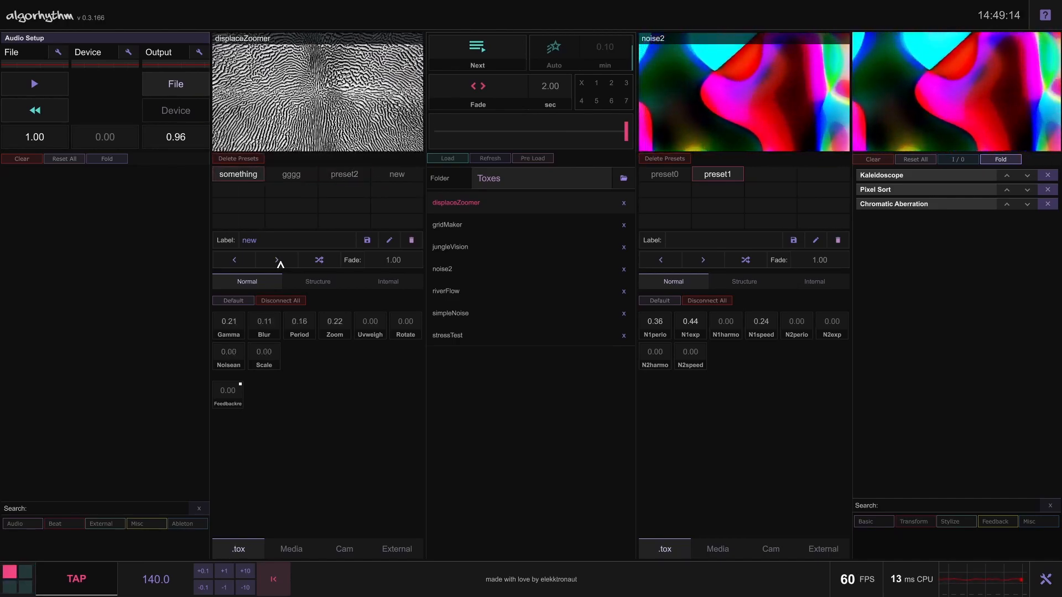
{"action": "left_click", "coordinate": [281, 264]}
{"action": "left_click", "coordinate": [281, 264]}
{"action": "left_click", "coordinate": [282, 265]}
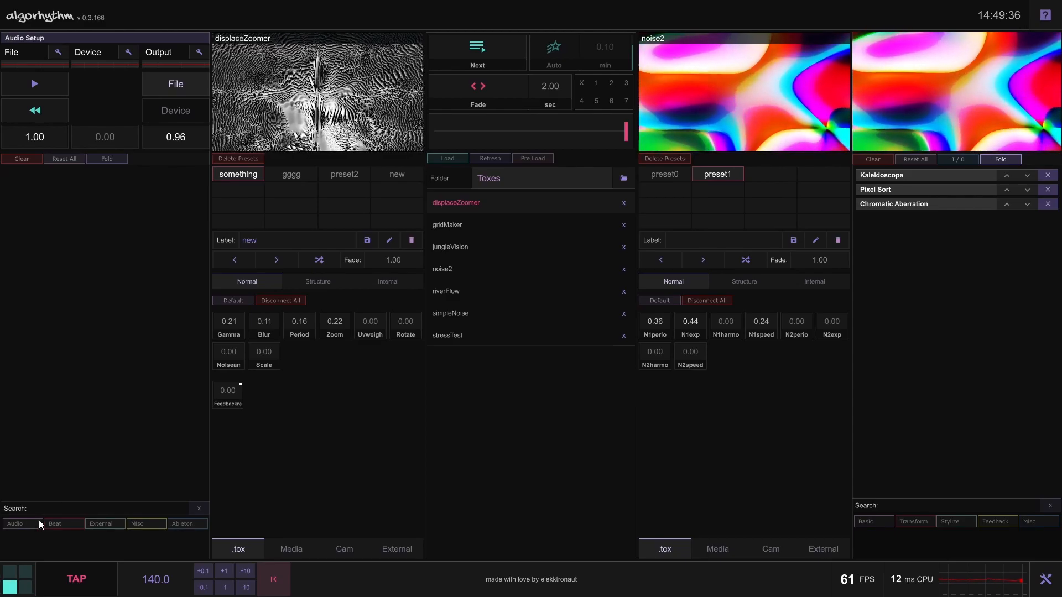
Browse the Beat and Audio module categories and add a Kick Detection module
{"action": "left_click", "coordinate": [65, 522]}
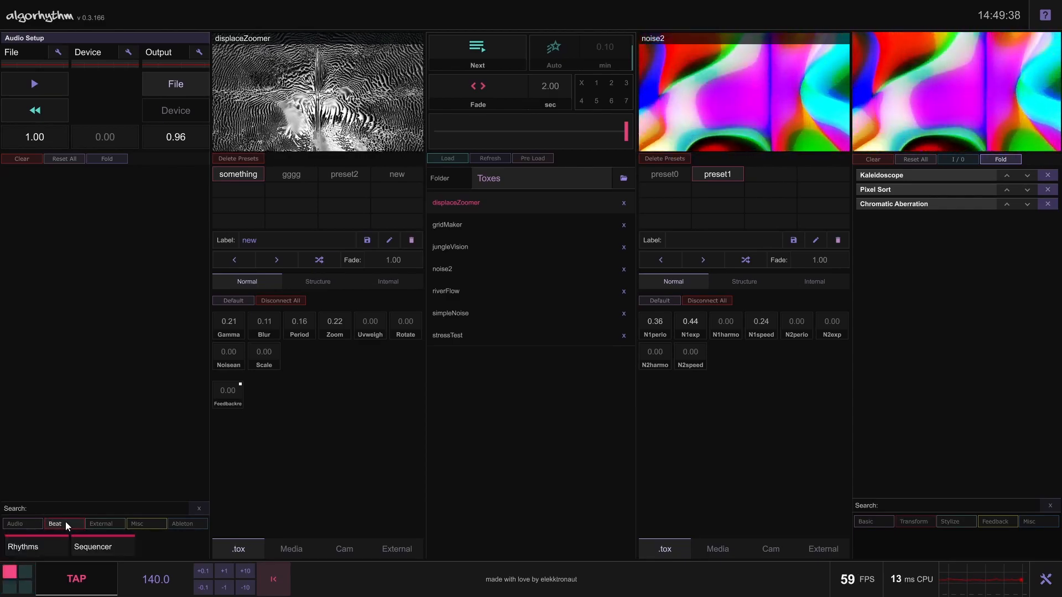
{"action": "left_click", "coordinate": [41, 524]}
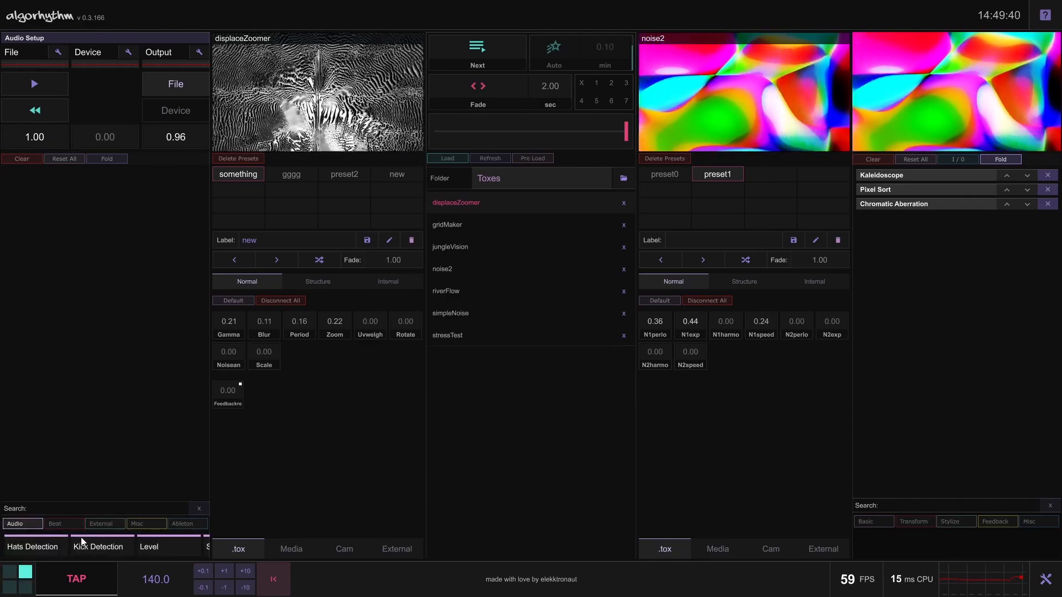
{"action": "left_click", "coordinate": [76, 543]}
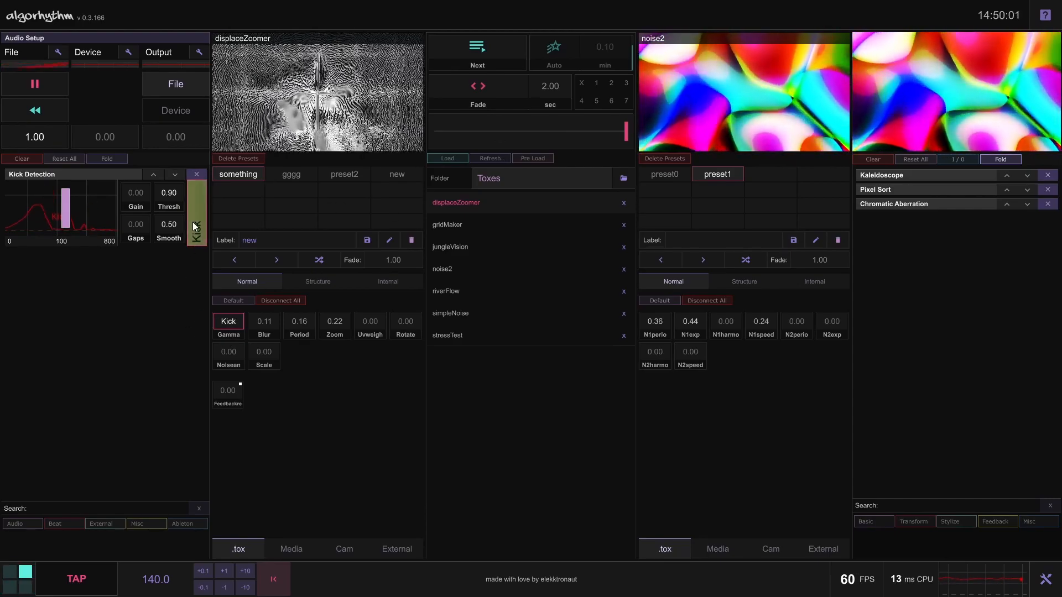
Use the Kick output to advance the first deck's presets, disconnect it, and assign Kick to the Period parameter
{"action": "left_click_drag", "start_coordinate": [192, 213], "coordinate": [277, 255]}
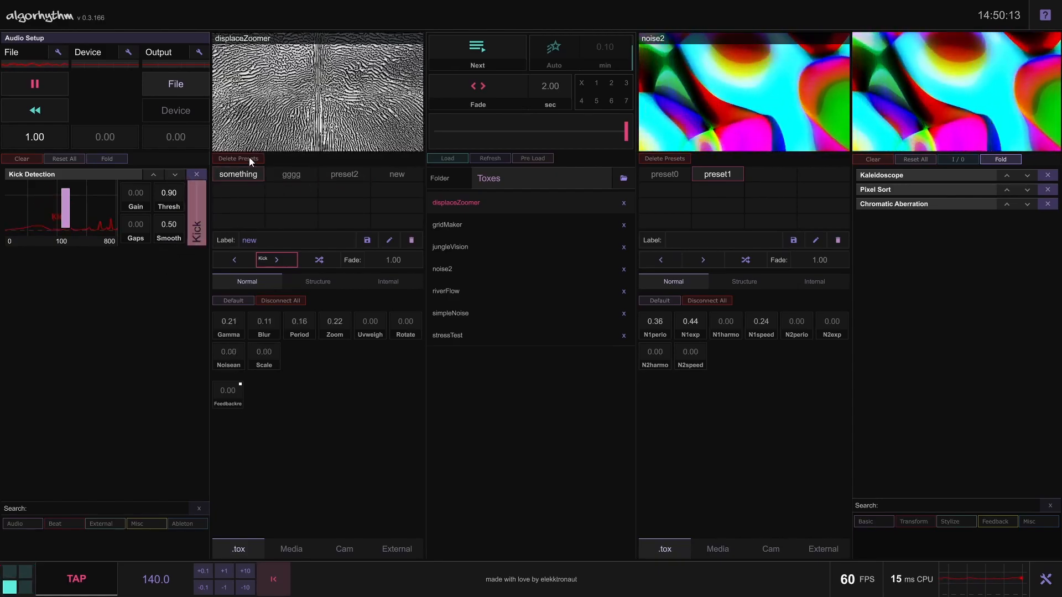
{"action": "left_click", "coordinate": [276, 260]}
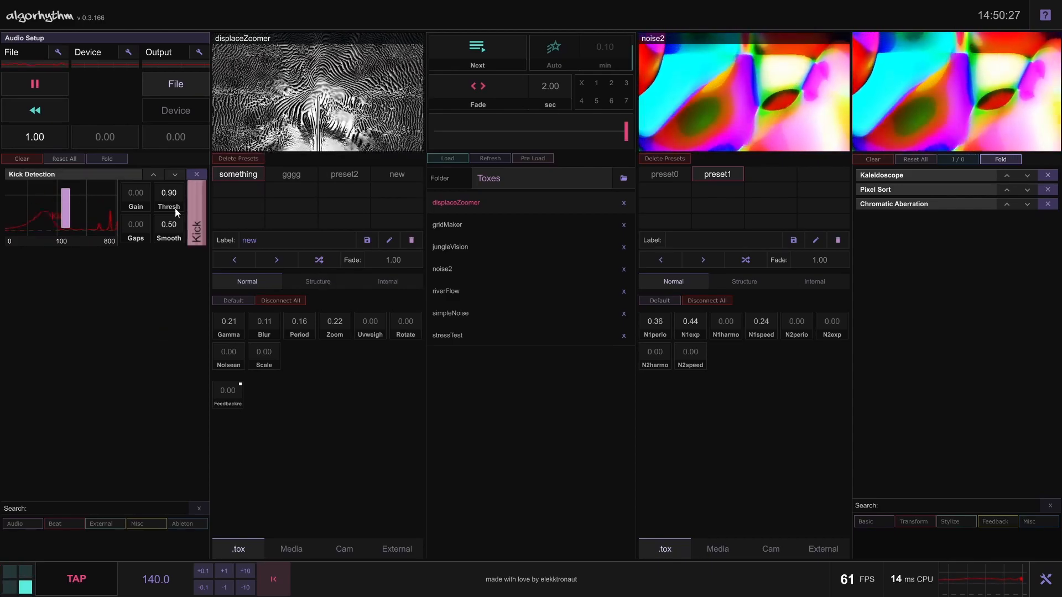
{"action": "left_click_drag", "start_coordinate": [188, 224], "coordinate": [299, 321]}
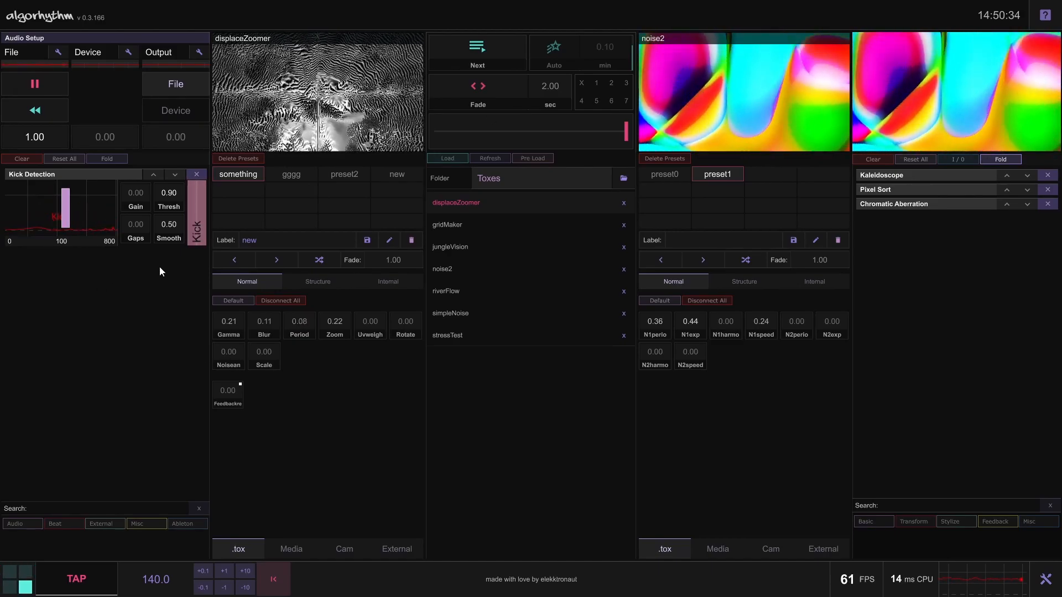
Assign Kick to the crossfader between the decks, adjust the crossfader, and collapse the Kick Detection module
{"action": "left_click_drag", "start_coordinate": [198, 234], "coordinate": [510, 145]}
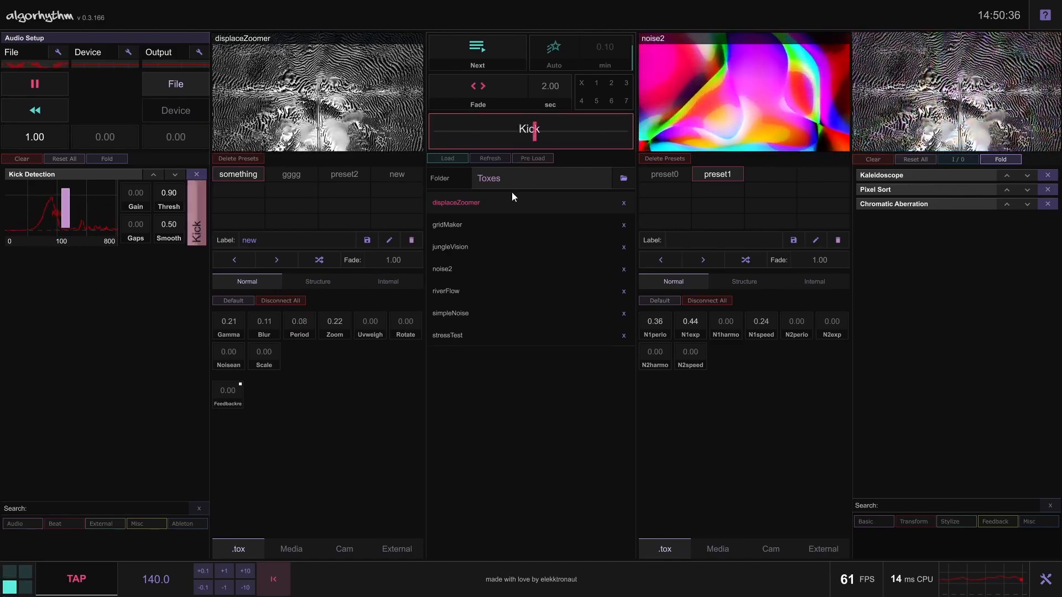
{"action": "left_click_drag", "start_coordinate": [555, 147], "coordinate": [610, 148]}
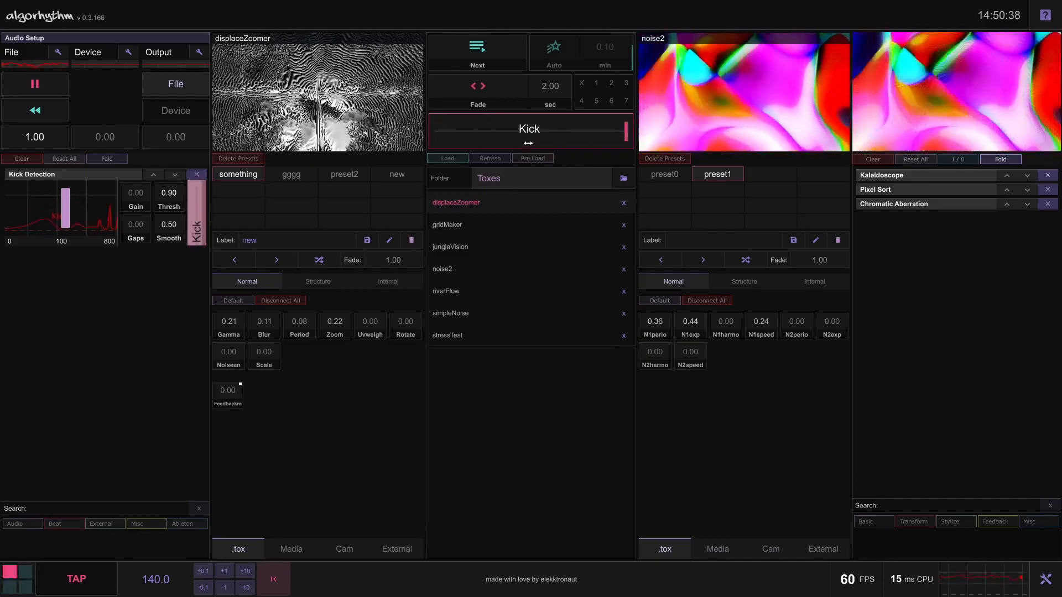
{"action": "left_click", "coordinate": [119, 173]}
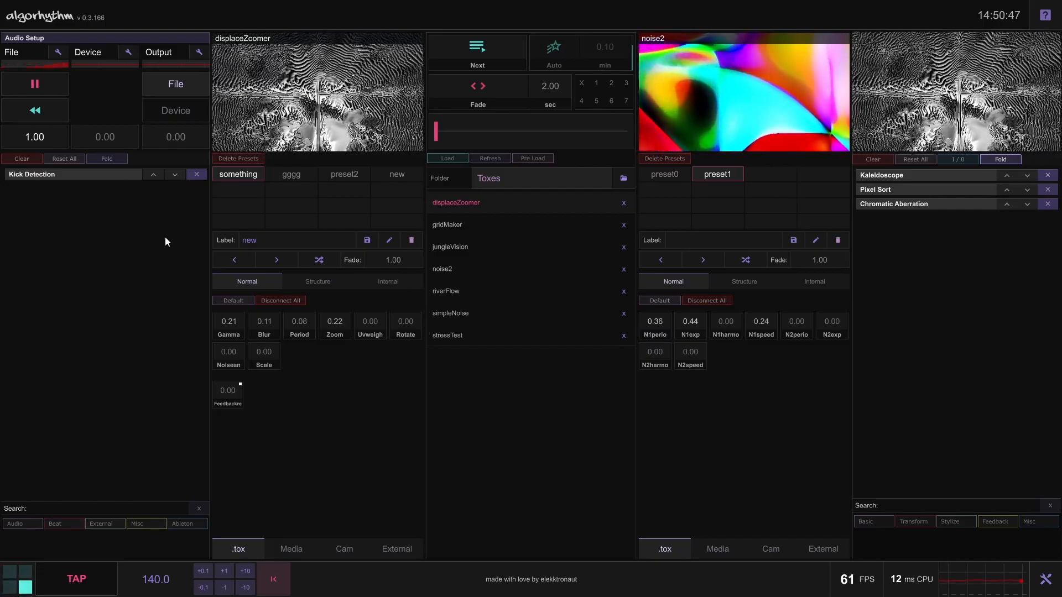
Set Gamma to 0.625 in displaceZoomer's Internal parameter view and show its Structure view
{"action": "left_click", "coordinate": [396, 287]}
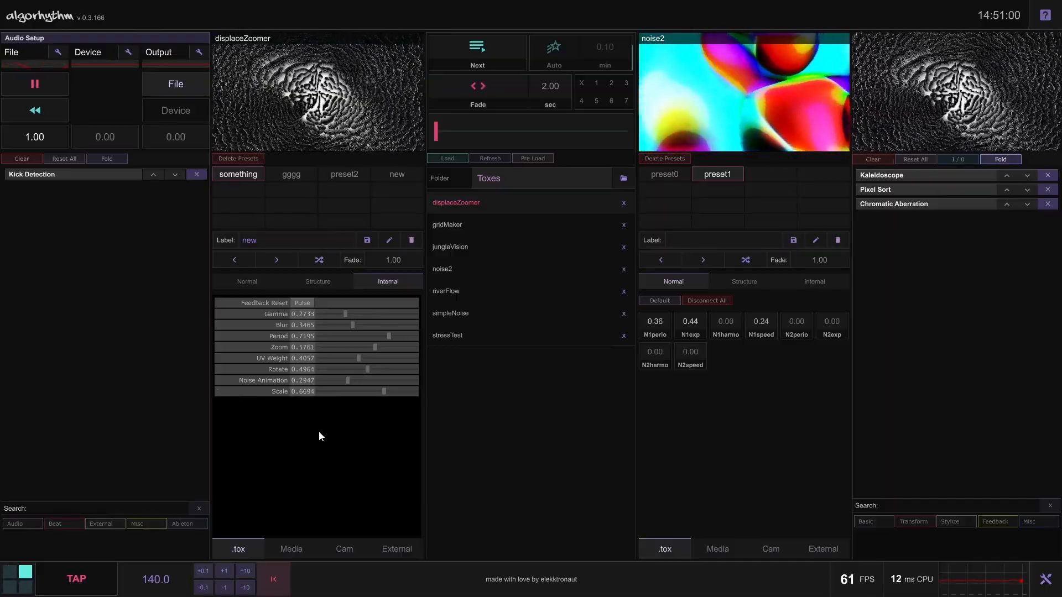
{"action": "left_click_drag", "start_coordinate": [346, 314], "coordinate": [376, 314]}
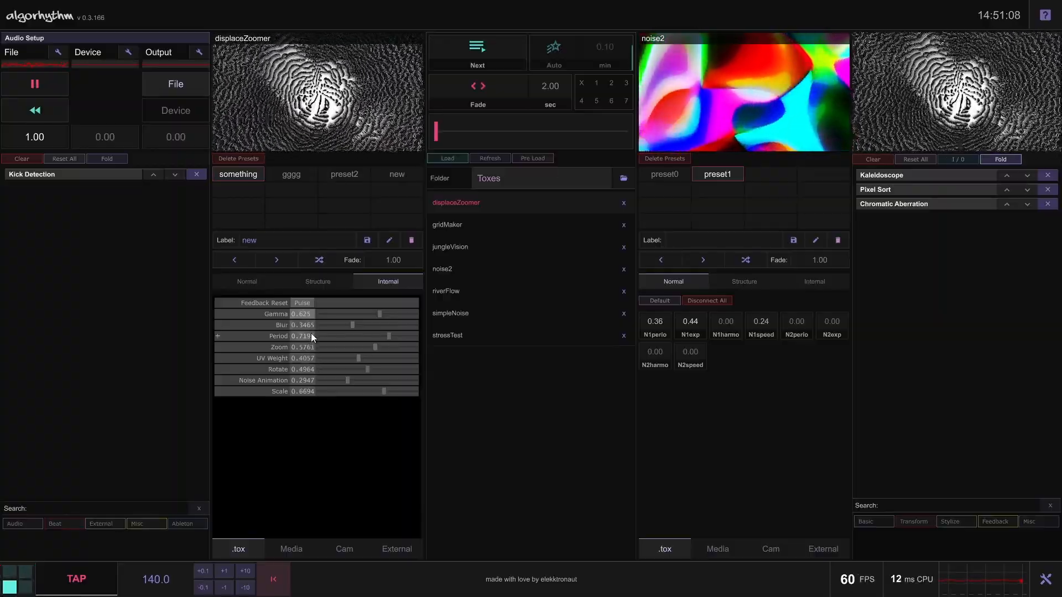
{"action": "left_click", "coordinate": [323, 280]}
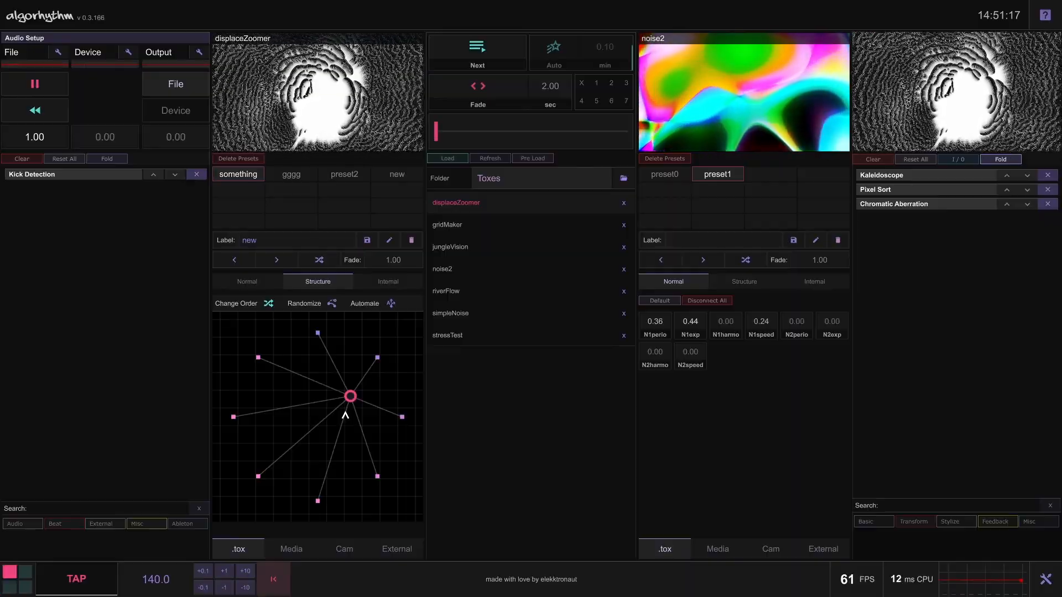
In the first deck's Normal parameter view, set Gamma to 0.52 and Period to 0.16
{"action": "left_click", "coordinate": [248, 281]}
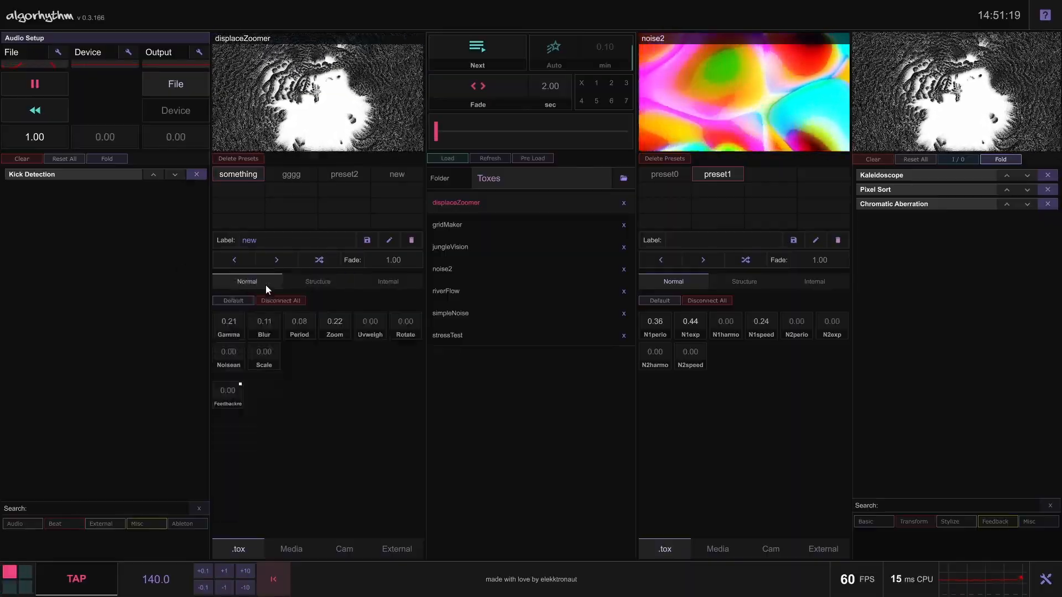
{"action": "mouse_move", "coordinate": [233, 321]}
{"action": "left_mouse_down"}
{"action": "mouse_move", "coordinate": [243, 297]}
{"action": "mouse_move", "coordinate": [245, 337]}
{"action": "left_mouse_up"}
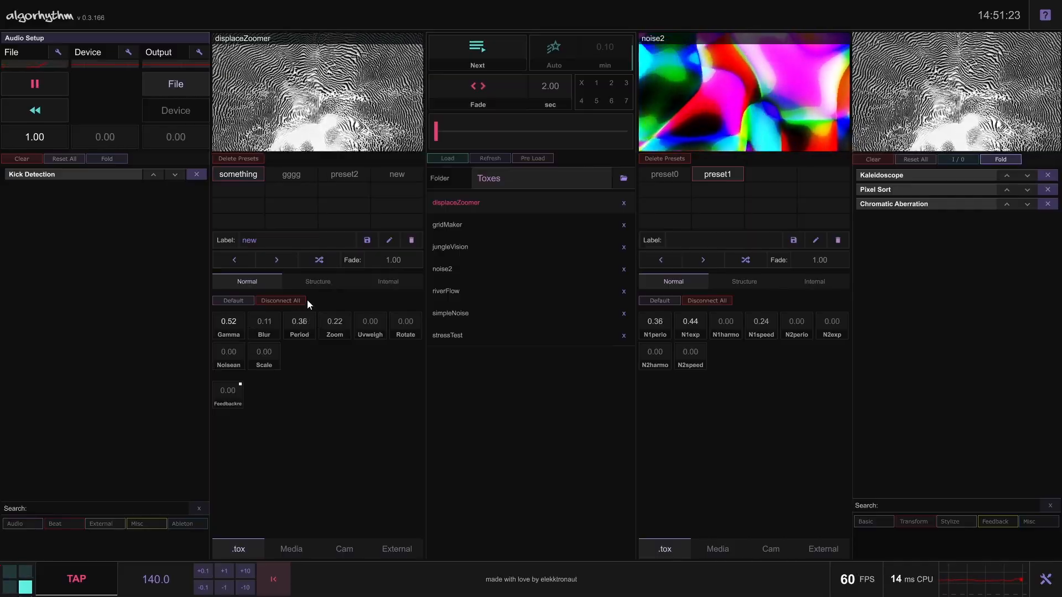
{"action": "left_click_drag", "start_coordinate": [308, 329], "coordinate": [313, 312]}
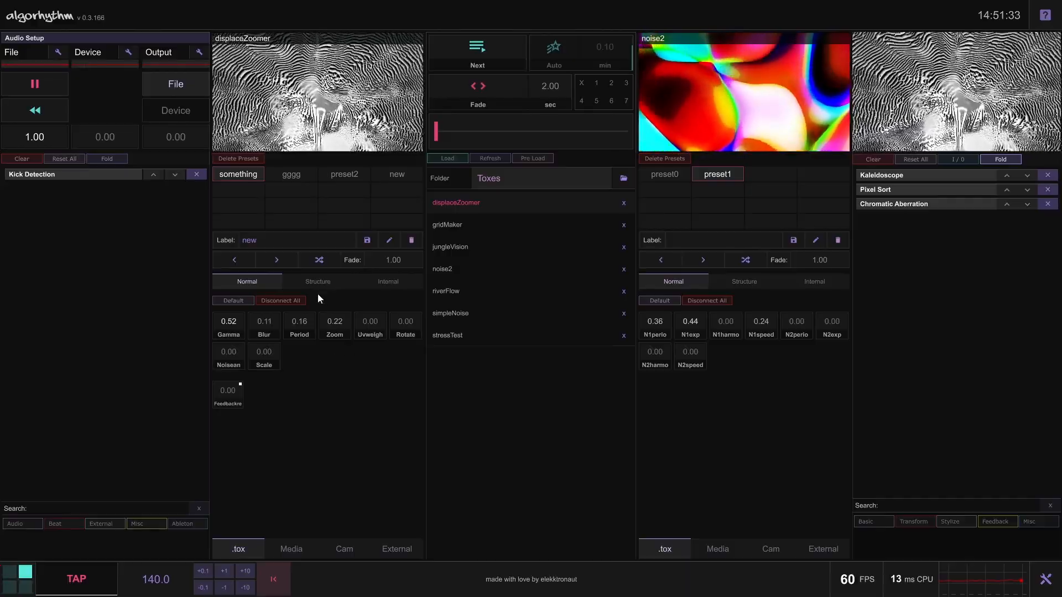
Move the central handle among the nodes in displaceZoomer's Structure view to blend its parameters, and return to the Normal view
{"action": "left_click", "coordinate": [337, 282]}
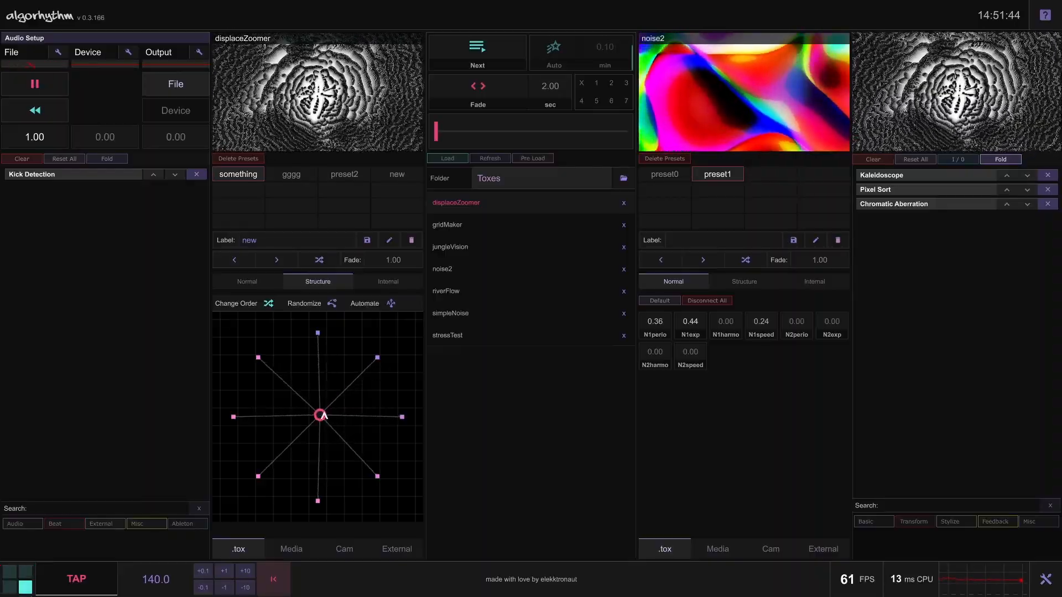
{"action": "left_click_drag", "start_coordinate": [323, 338], "coordinate": [325, 337]}
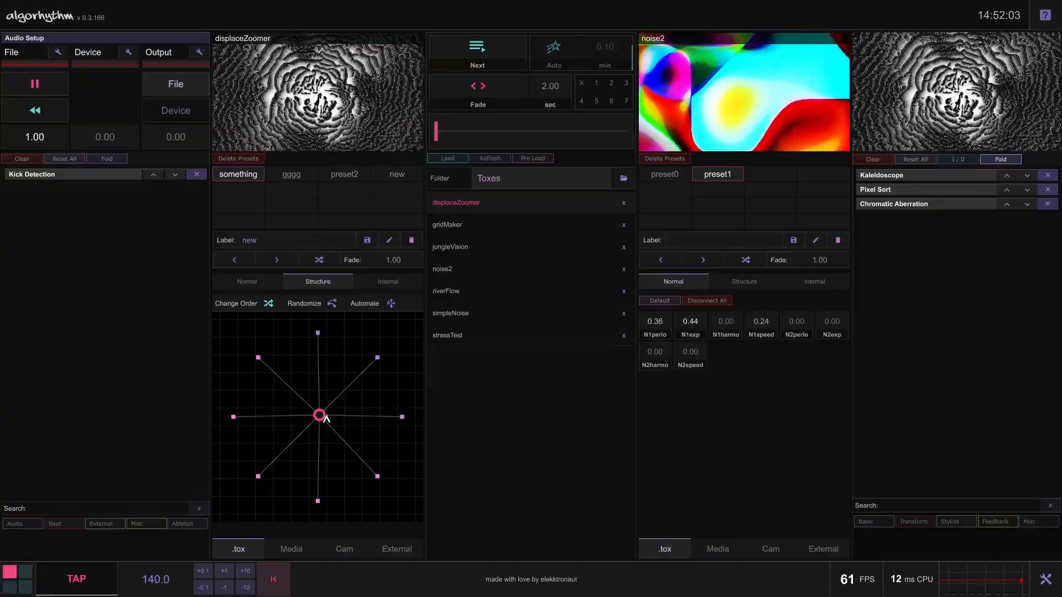
{"action": "left_click_drag", "start_coordinate": [321, 417], "coordinate": [281, 458]}
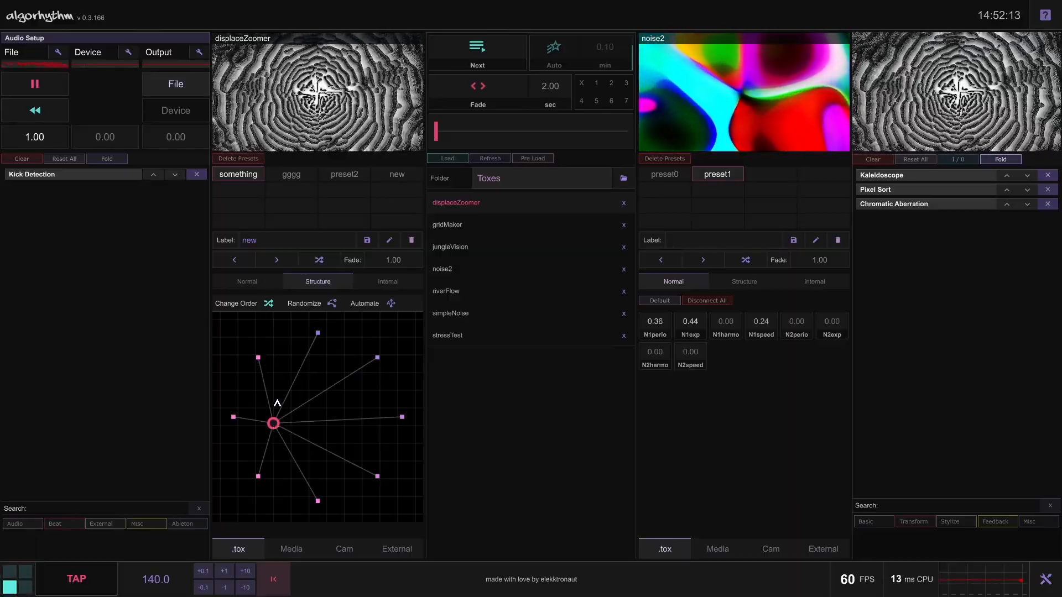
{"action": "left_click_drag", "start_coordinate": [276, 428], "coordinate": [324, 416]}
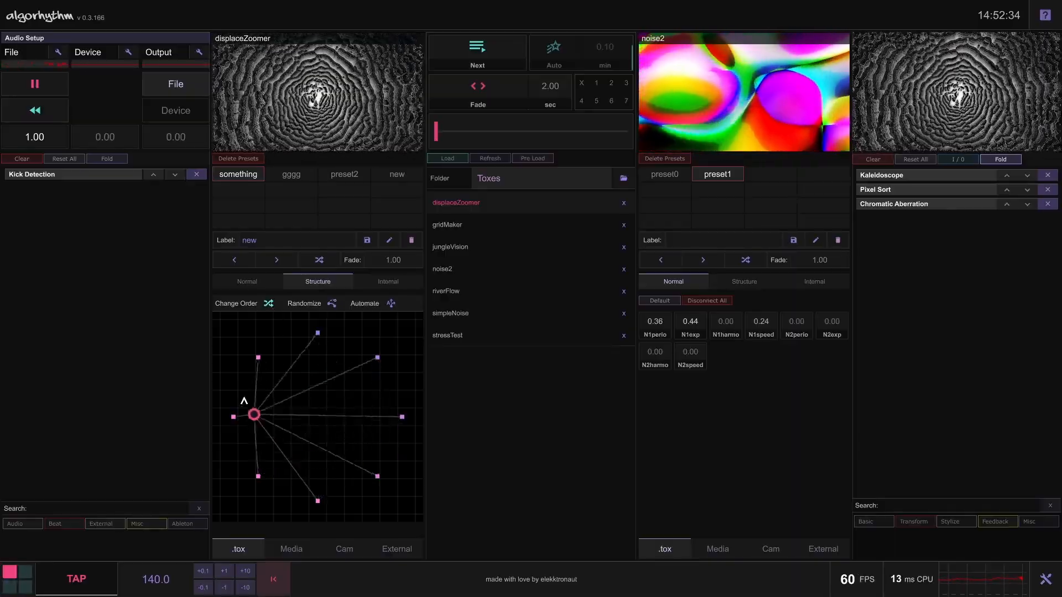
{"action": "left_click_drag", "start_coordinate": [353, 381], "coordinate": [333, 417]}
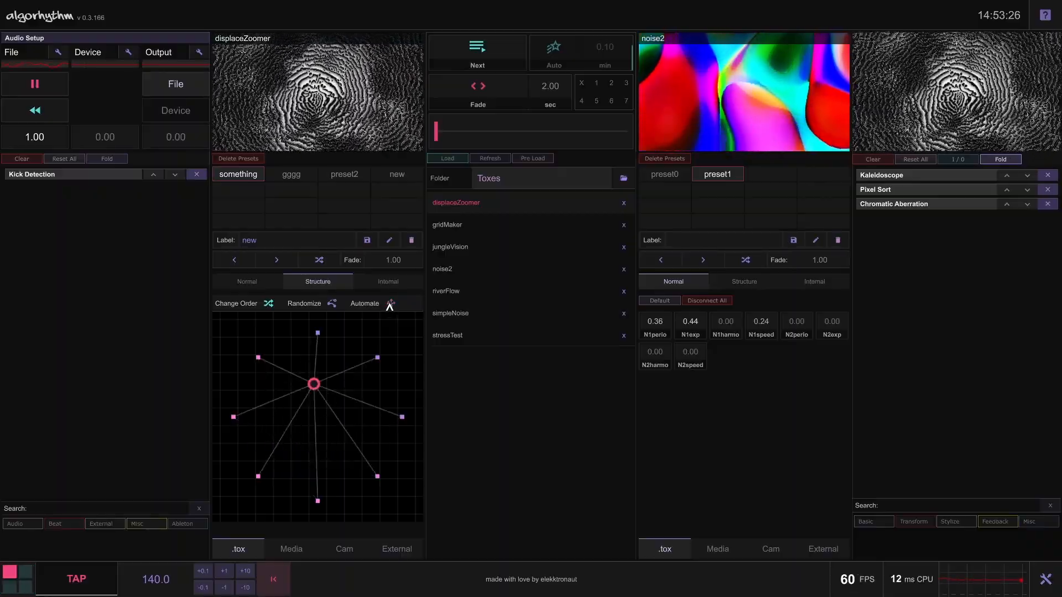
{"action": "left_click", "coordinate": [240, 283]}
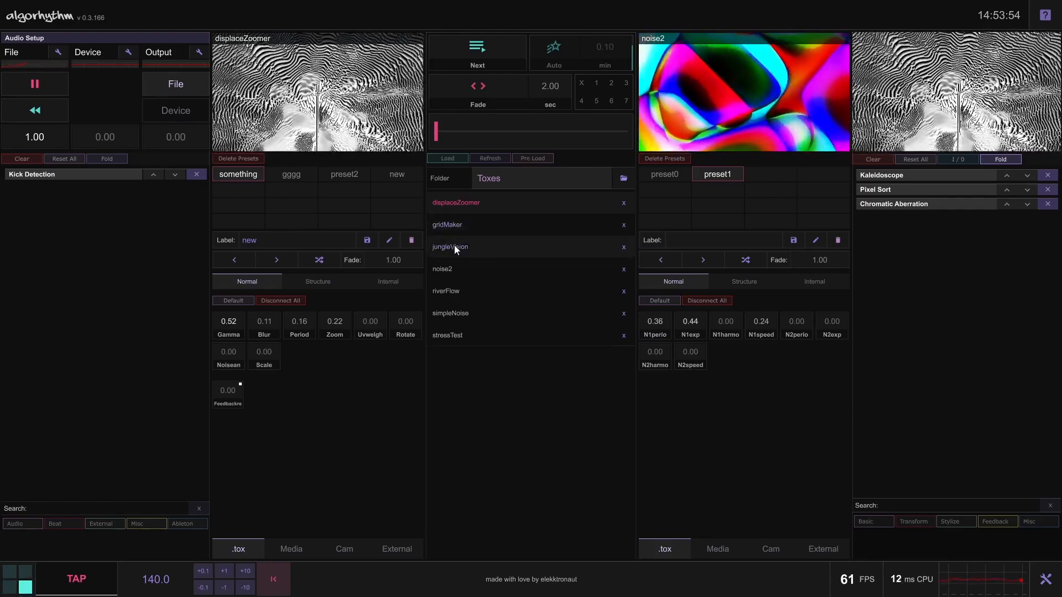
Try noise2 in the first deck and displaceZoomer in the second, ending with displaceZoomer in the first and riverFlow in the second
{"action": "left_click", "coordinate": [457, 268]}
{"action": "left_click", "coordinate": [458, 202]}
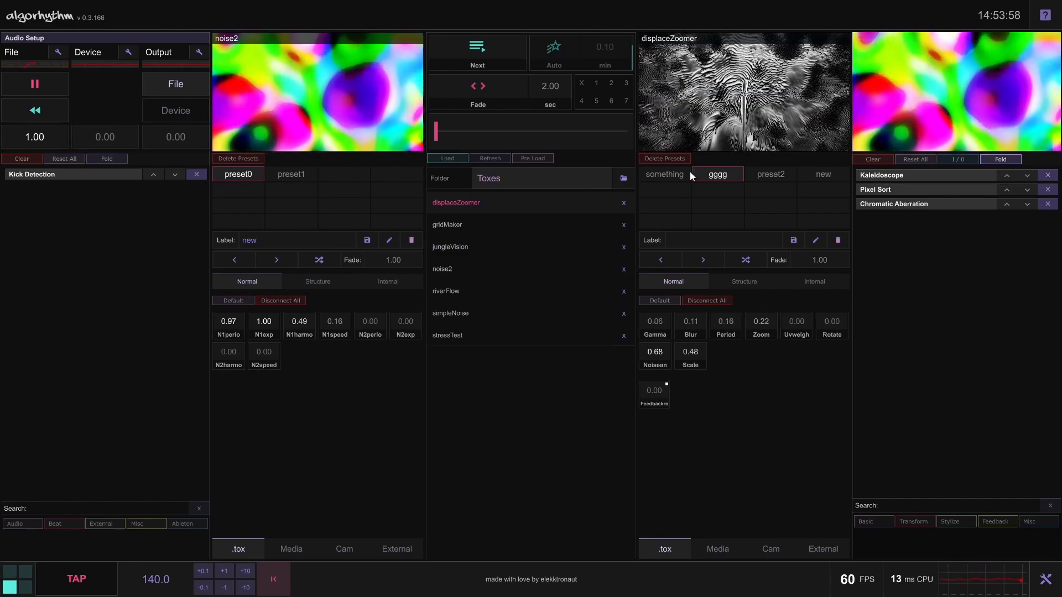
{"action": "left_click_drag", "start_coordinate": [480, 291], "coordinate": [733, 110]}
{"action": "left_click_drag", "start_coordinate": [446, 205], "coordinate": [318, 124]}
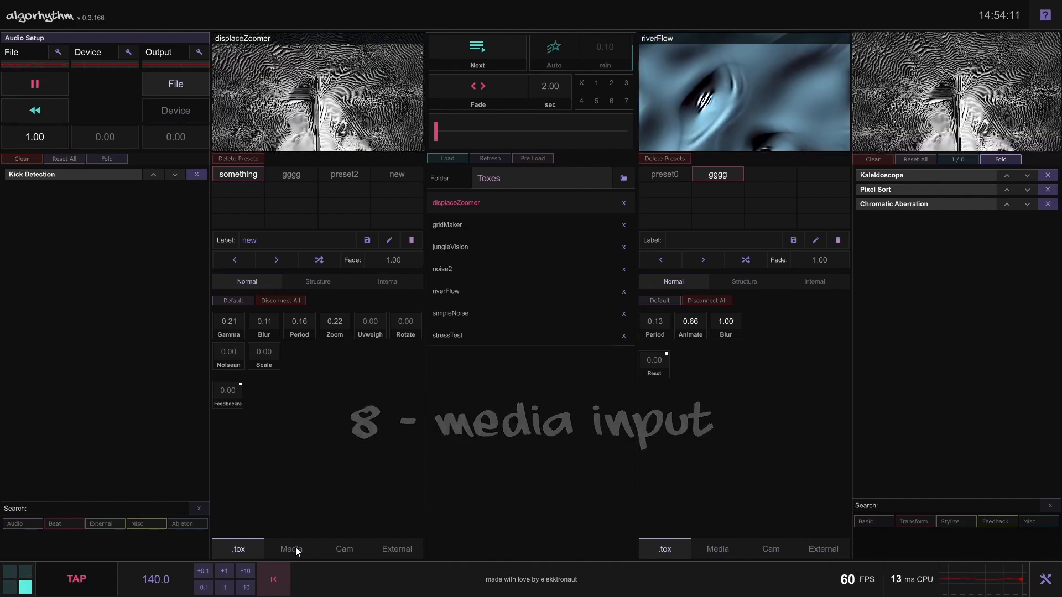
Switch the first deck's source to Media and load the video unterwasser.mov
{"action": "left_click", "coordinate": [292, 549]}
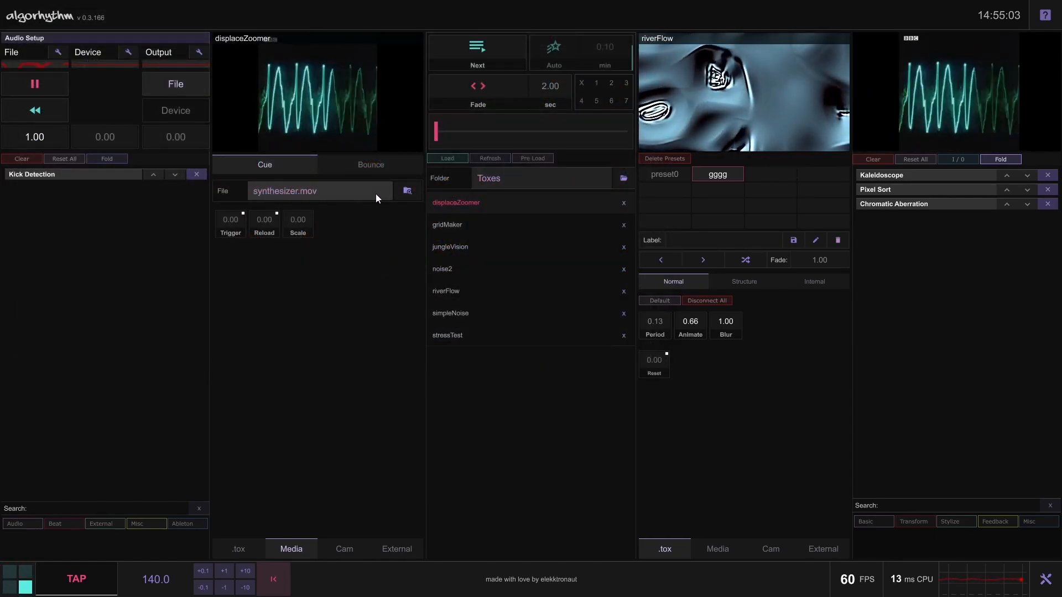
{"action": "left_click", "coordinate": [406, 191]}
{"action": "double_click", "coordinate": [555, 235]}
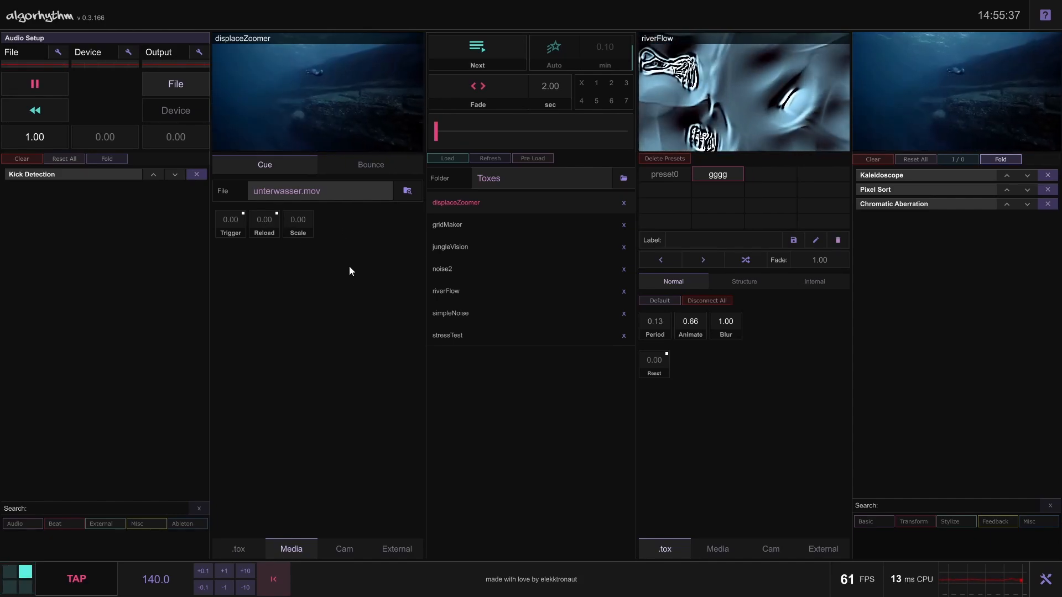
Put the first deck's video in Bounce mode, trigger a jump, turn Play off and set Lag to 0.00
{"action": "left_click", "coordinate": [354, 161]}
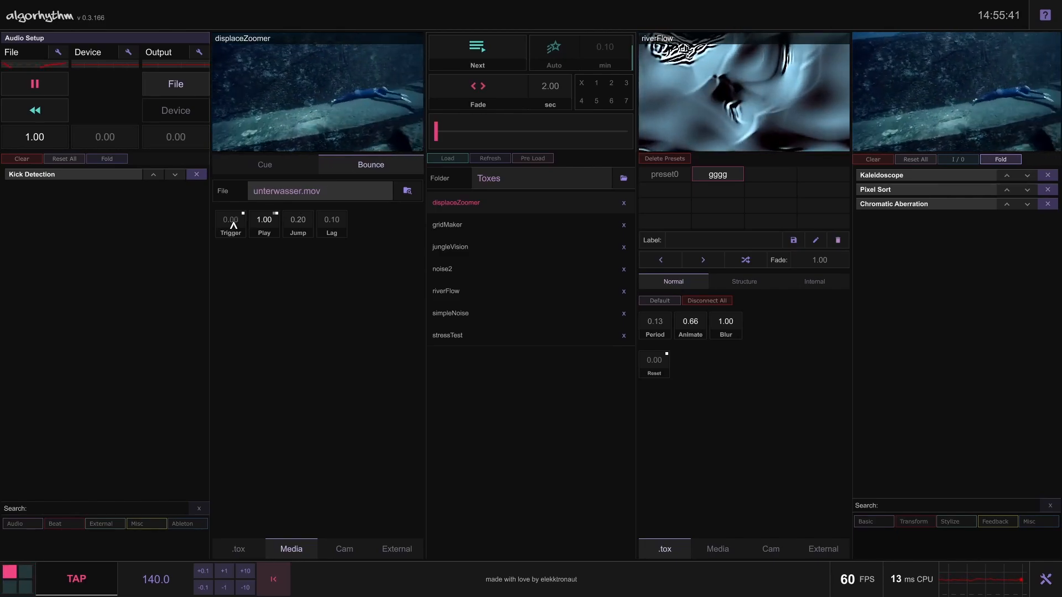
{"action": "left_click", "coordinate": [234, 225]}
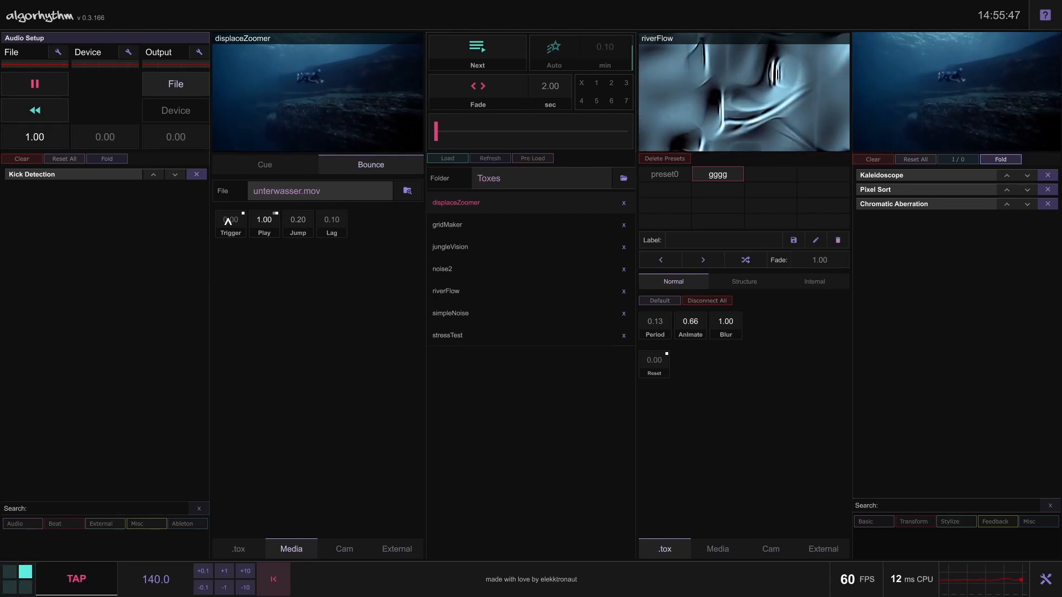
{"action": "left_click", "coordinate": [264, 221]}
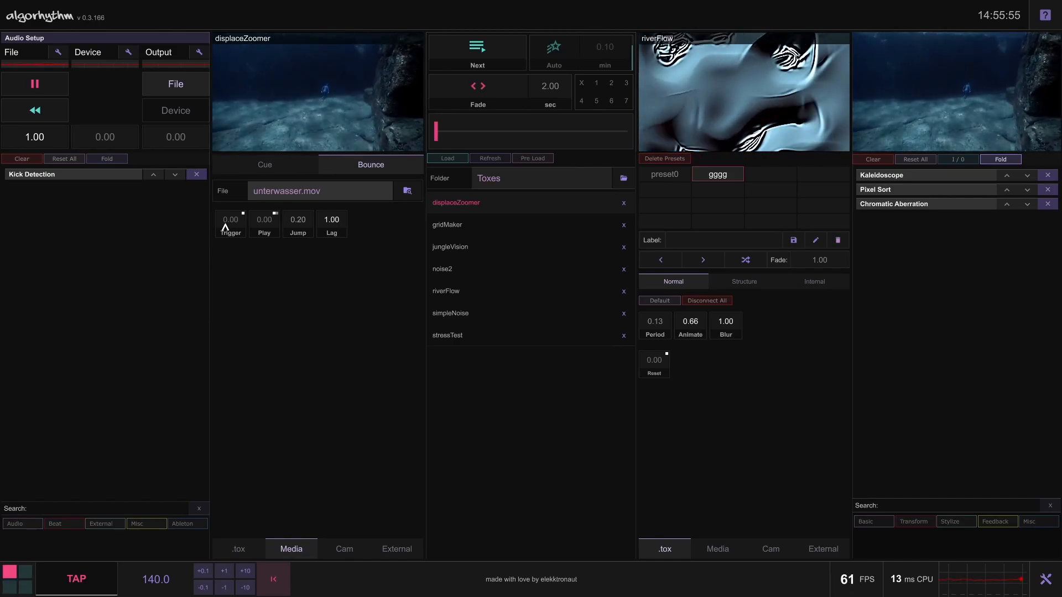
{"action": "left_click_drag", "start_coordinate": [332, 222], "coordinate": [332, 258]}
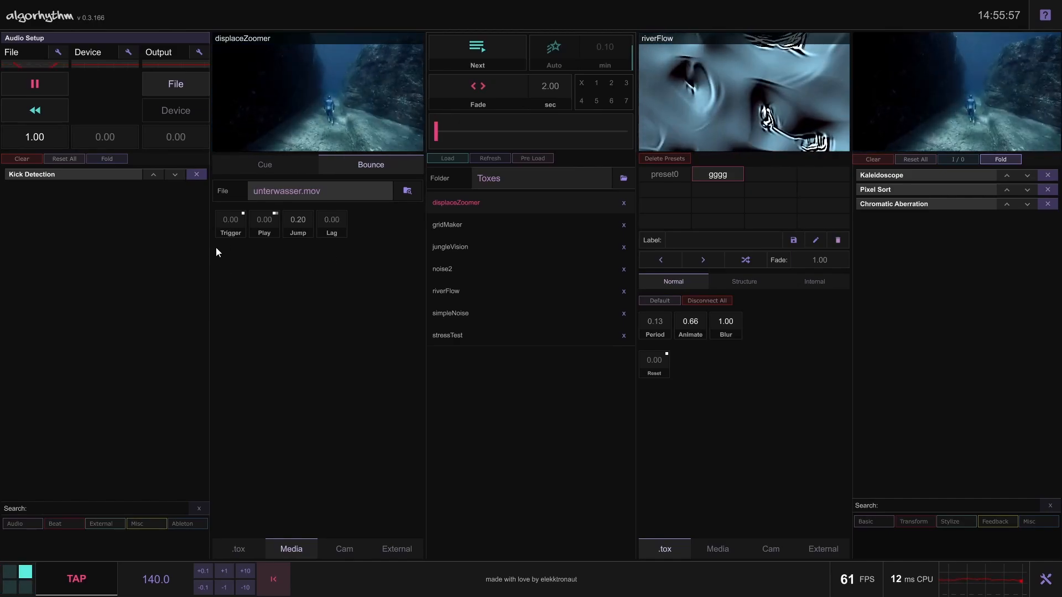
Assign the Kick Detection output to the video's Trigger in Cue mode and set the audio output level to 0.68
{"action": "left_click", "coordinate": [287, 171]}
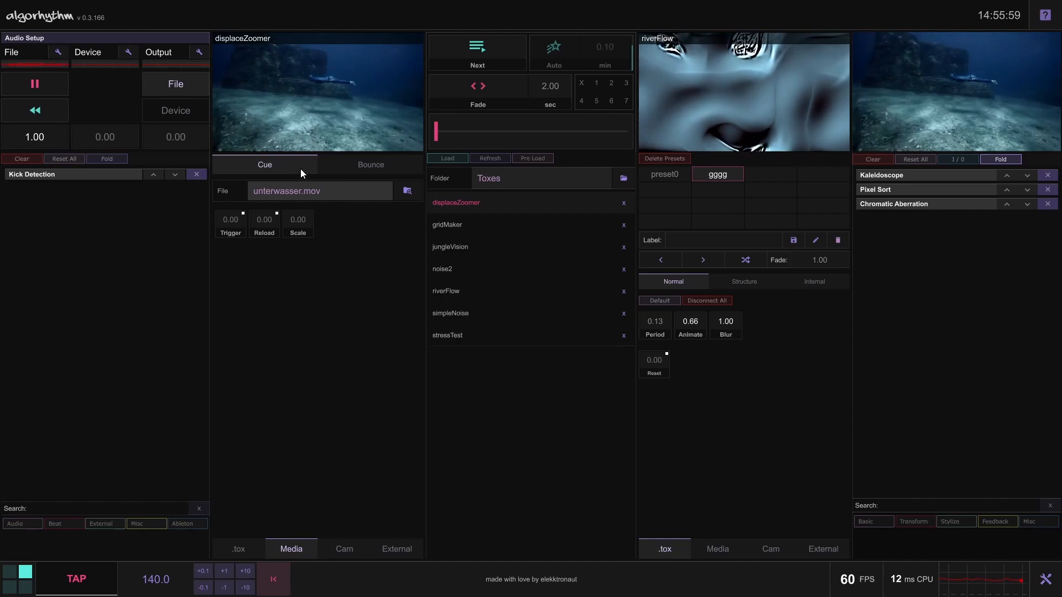
{"action": "left_click", "coordinate": [125, 174]}
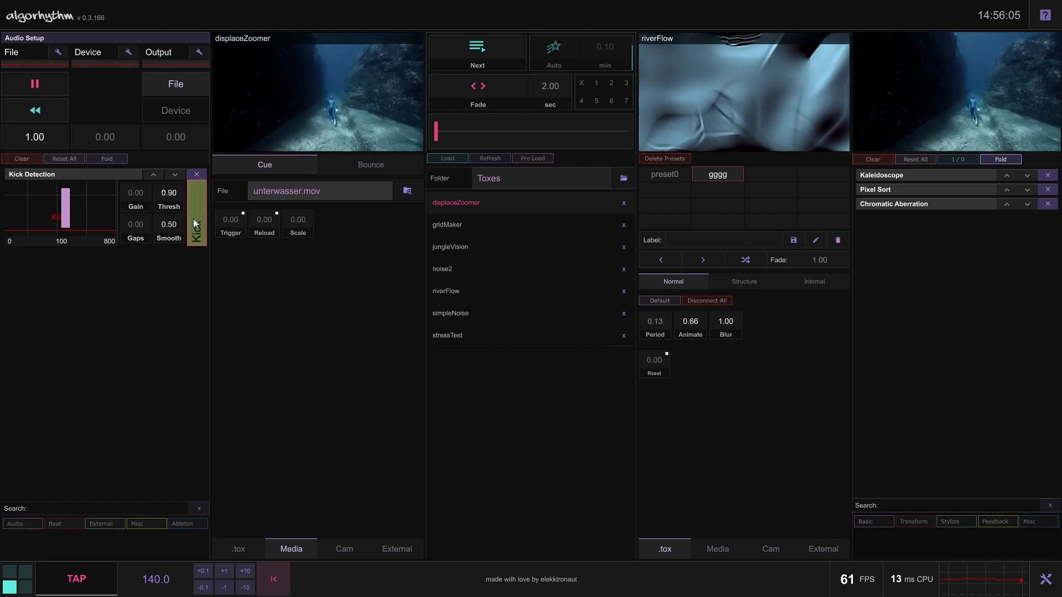
{"action": "left_click_drag", "start_coordinate": [193, 220], "coordinate": [230, 220]}
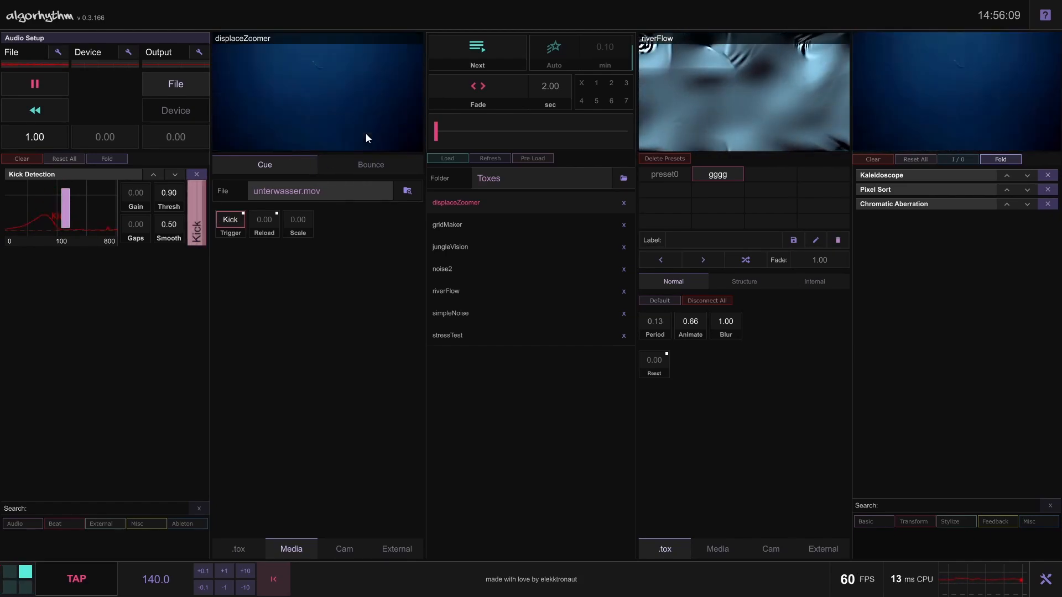
{"action": "left_click_drag", "start_coordinate": [185, 136], "coordinate": [187, 119]}
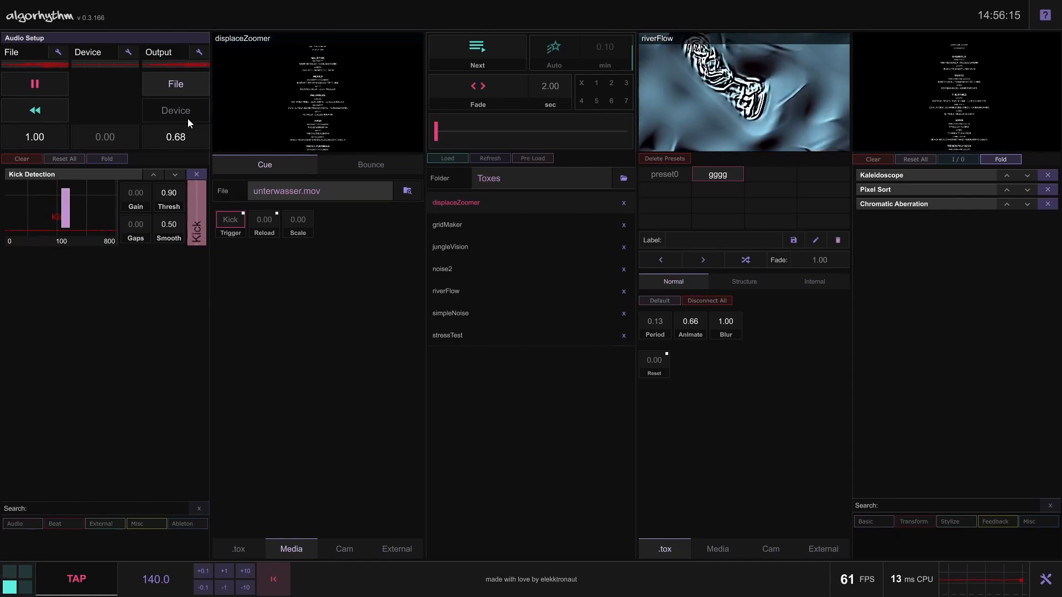
Set the audio output level to 0.24 and switch the first deck back to its .tox source
{"action": "left_click_drag", "start_coordinate": [188, 118], "coordinate": [187, 131]}
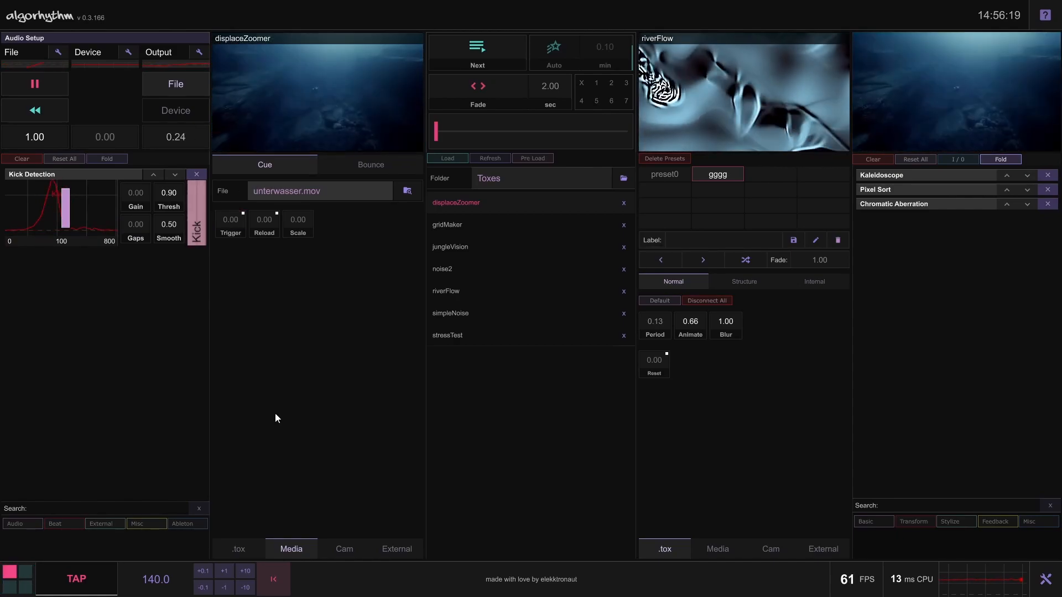
{"action": "left_click", "coordinate": [250, 542]}
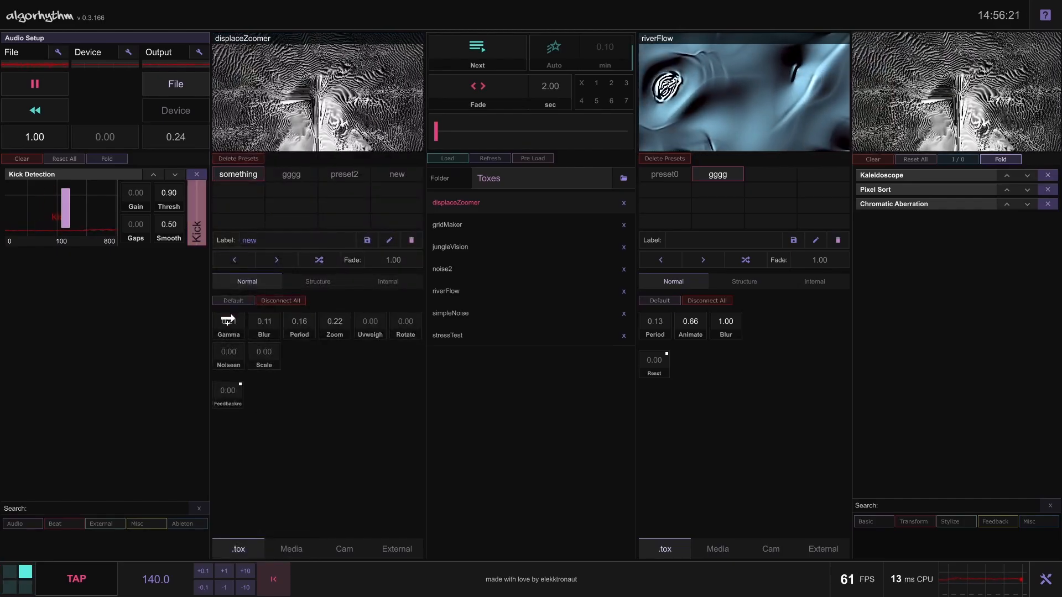
Try the Kick output on displaceZoomer's feedback reset and on Zoom, disconnecting it from both
{"action": "left_click", "coordinate": [228, 391]}
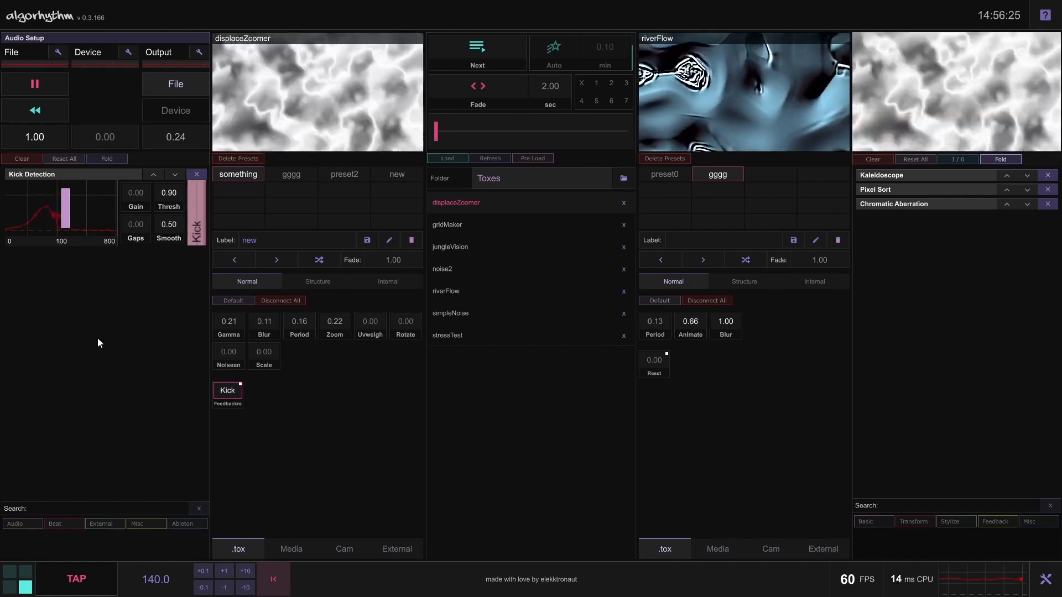
{"action": "left_click_drag", "start_coordinate": [191, 220], "coordinate": [348, 324]}
{"action": "right_click", "coordinate": [227, 392]}
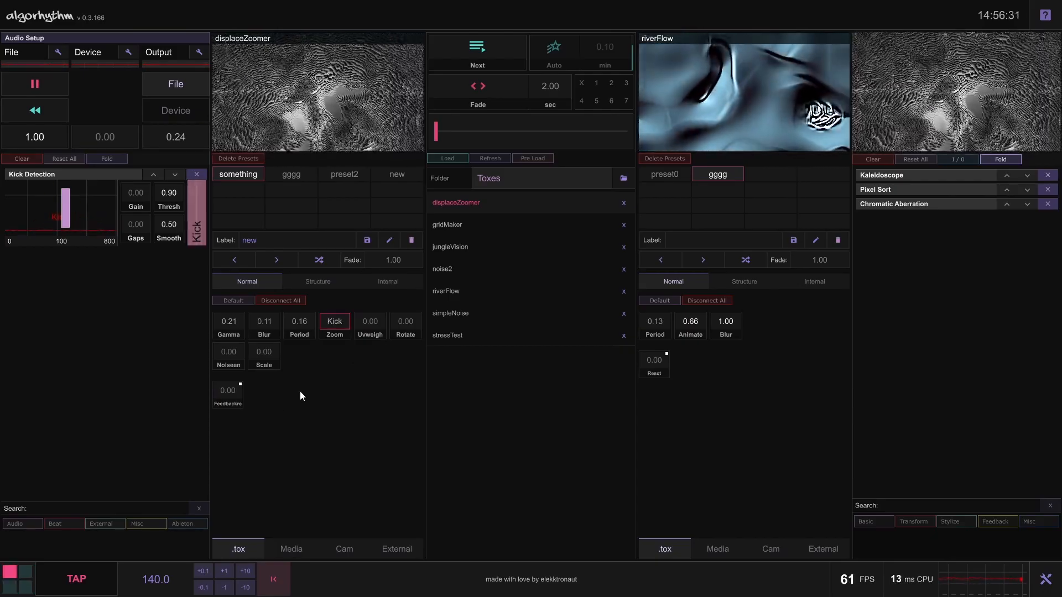
{"action": "right_click", "coordinate": [333, 326]}
Switch the first deck's source to Cam and view the camera's Video Device In settings
{"action": "left_click", "coordinate": [337, 548]}
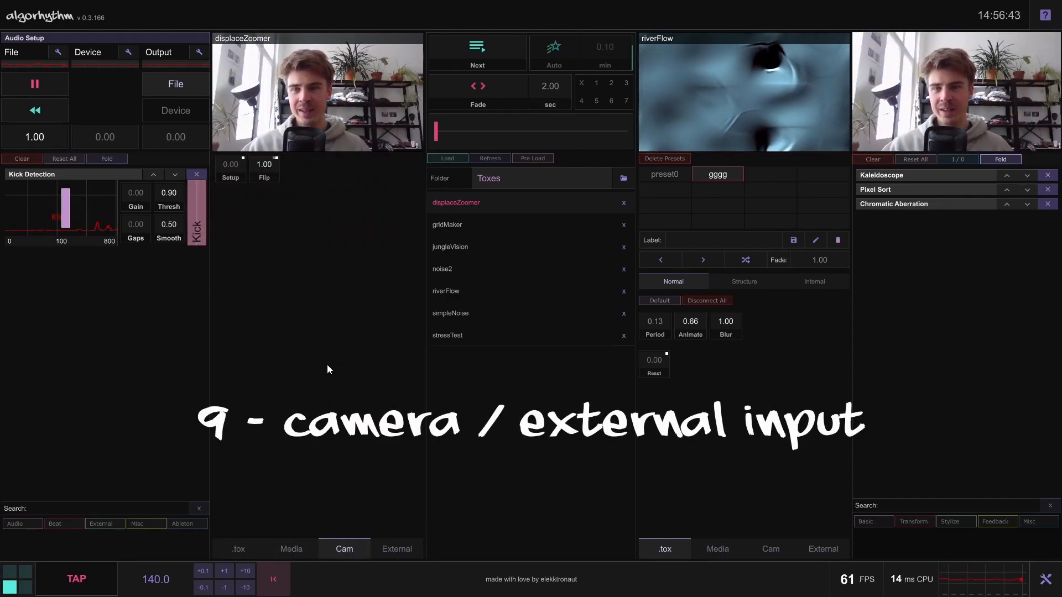
{"action": "left_click", "coordinate": [230, 168]}
{"action": "left_click_drag", "start_coordinate": [238, 18], "coordinate": [213, 59]}
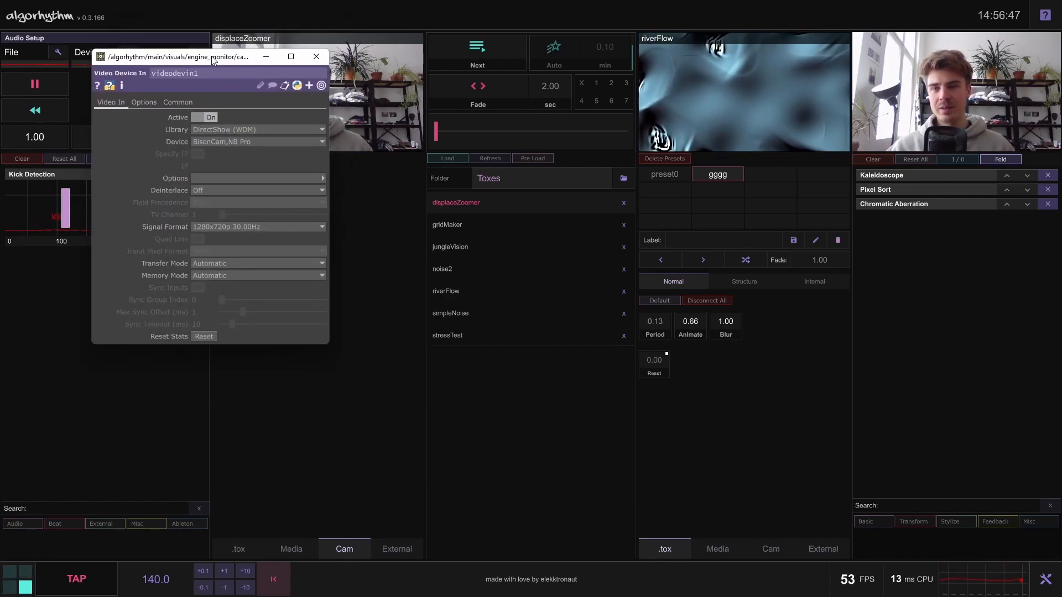
{"action": "left_click", "coordinate": [317, 57]}
Toggle the camera image's Flip setting, leaving it at 1.00
{"action": "left_click", "coordinate": [266, 167]}
{"action": "left_click", "coordinate": [270, 168]}
{"action": "left_click", "coordinate": [277, 171]}
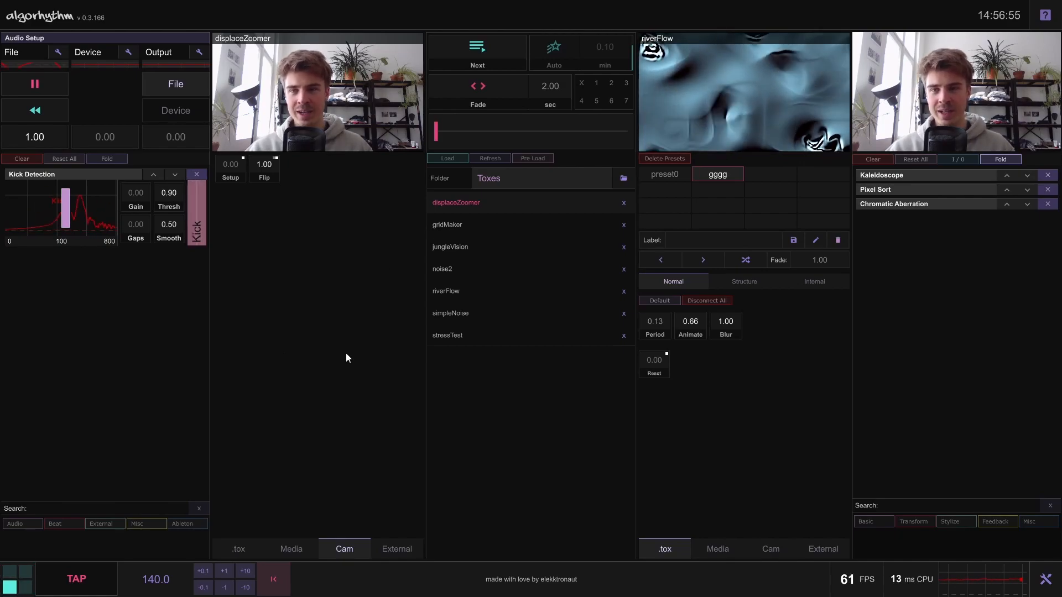
Check the Signal Format options in the camera's Video Device In settings
{"action": "left_click", "coordinate": [242, 171]}
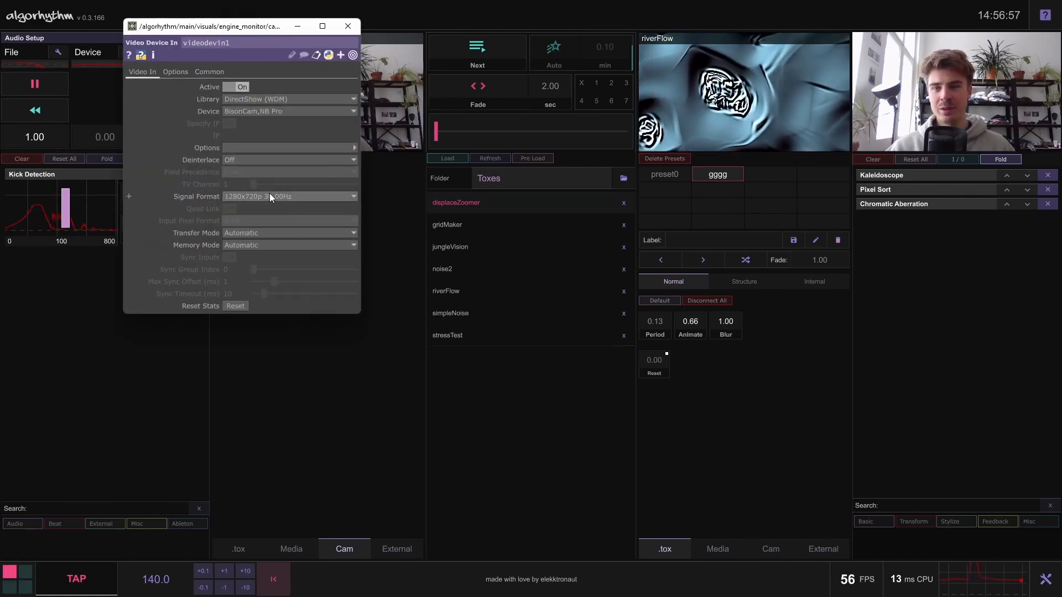
{"action": "left_click", "coordinate": [271, 198]}
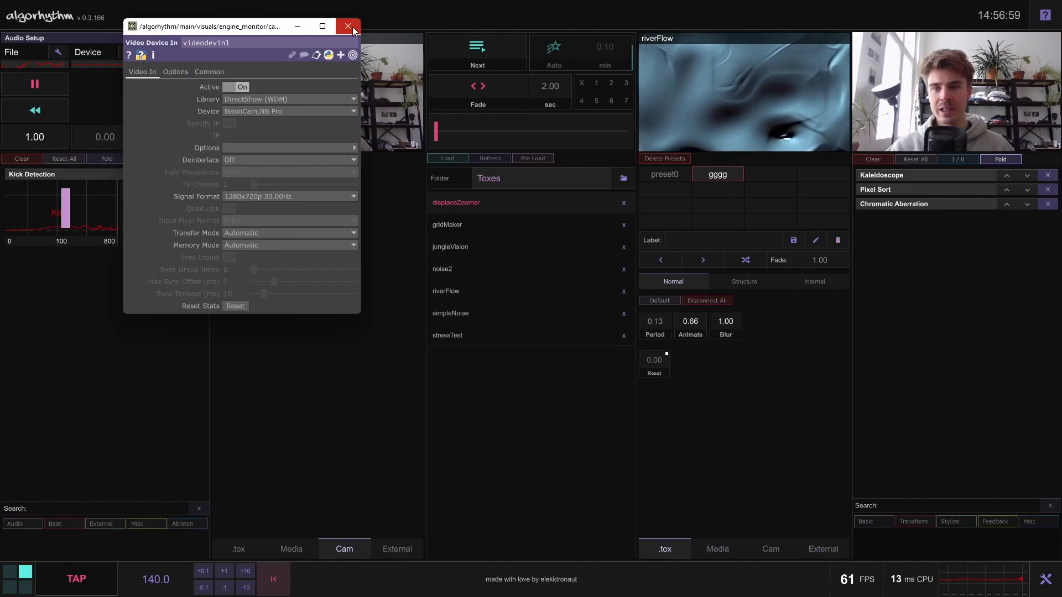
{"action": "left_click", "coordinate": [348, 26]}
Switch the first deck's source to External and open the NDI input's settings
{"action": "left_click", "coordinate": [395, 549]}
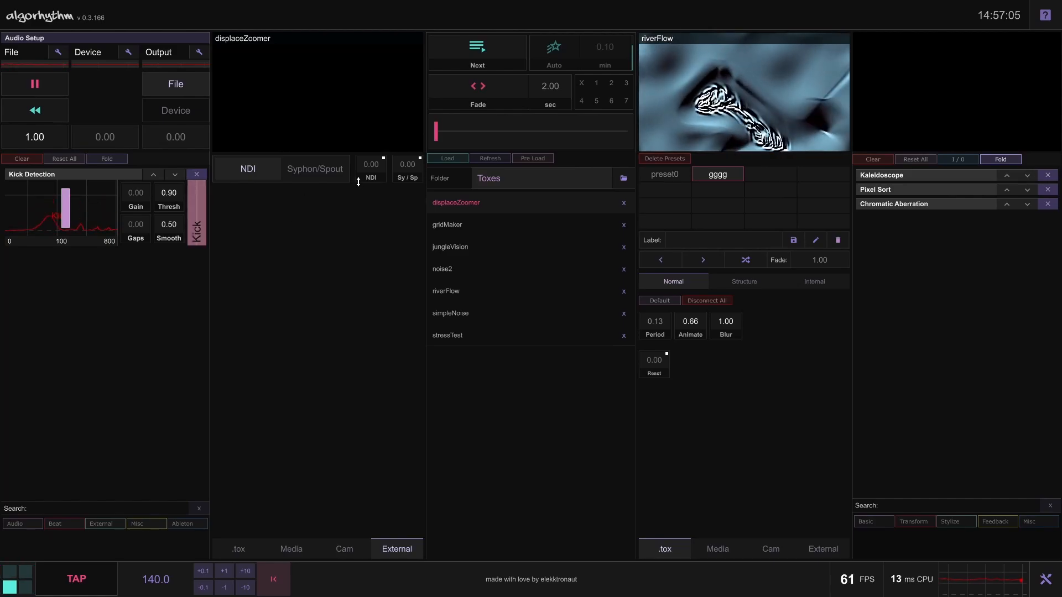
{"action": "left_click", "coordinate": [384, 158]}
{"action": "left_click", "coordinate": [476, 93]}
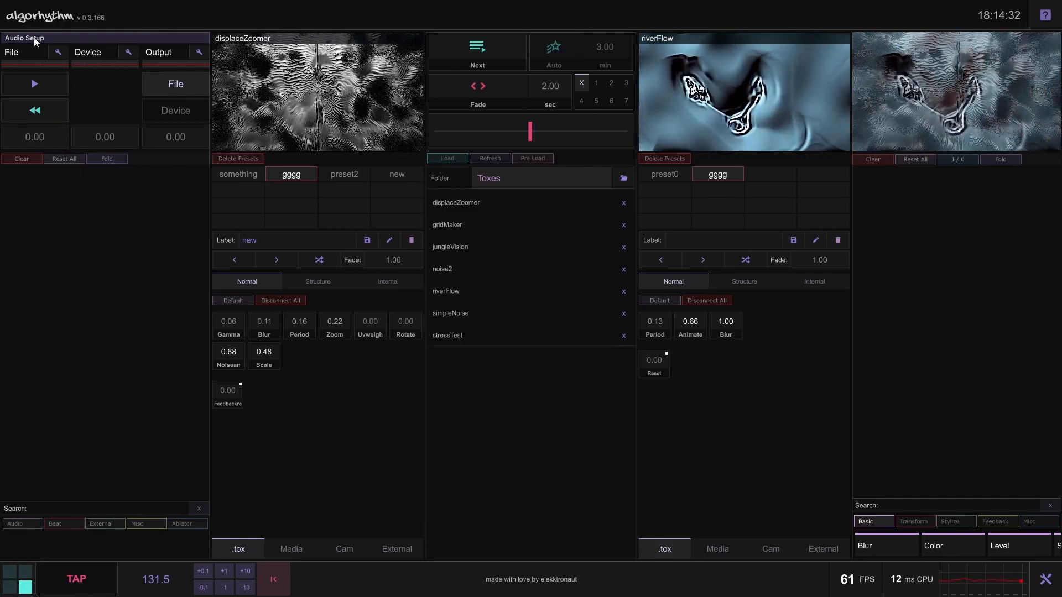
Examine the Audio Setup section and its Audio Device Out settings for driver and device
{"action": "left_click", "coordinate": [73, 37]}
{"action": "left_click", "coordinate": [67, 41]}
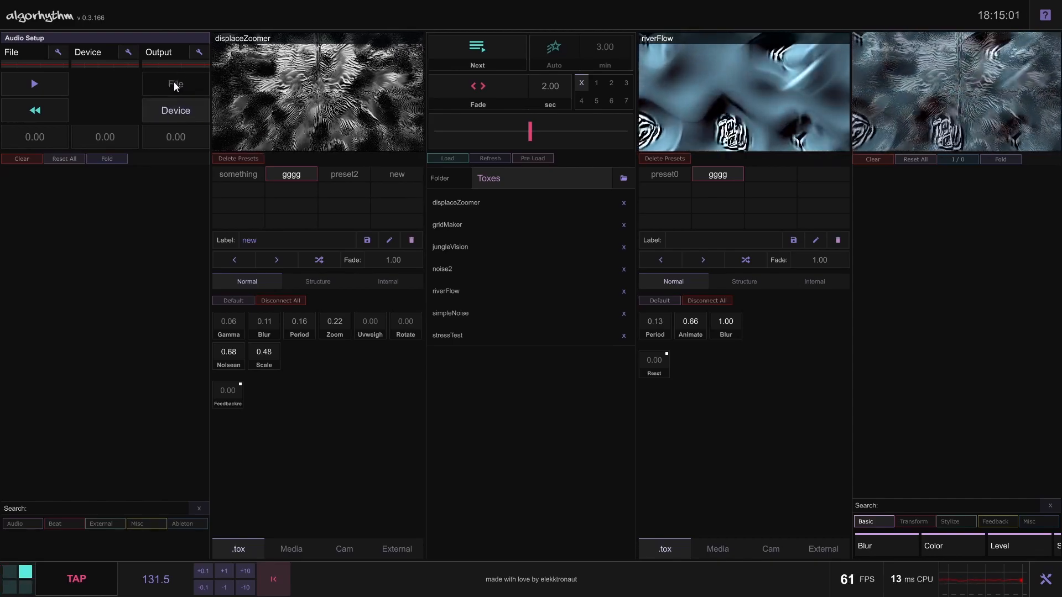
{"action": "left_click", "coordinate": [200, 53]}
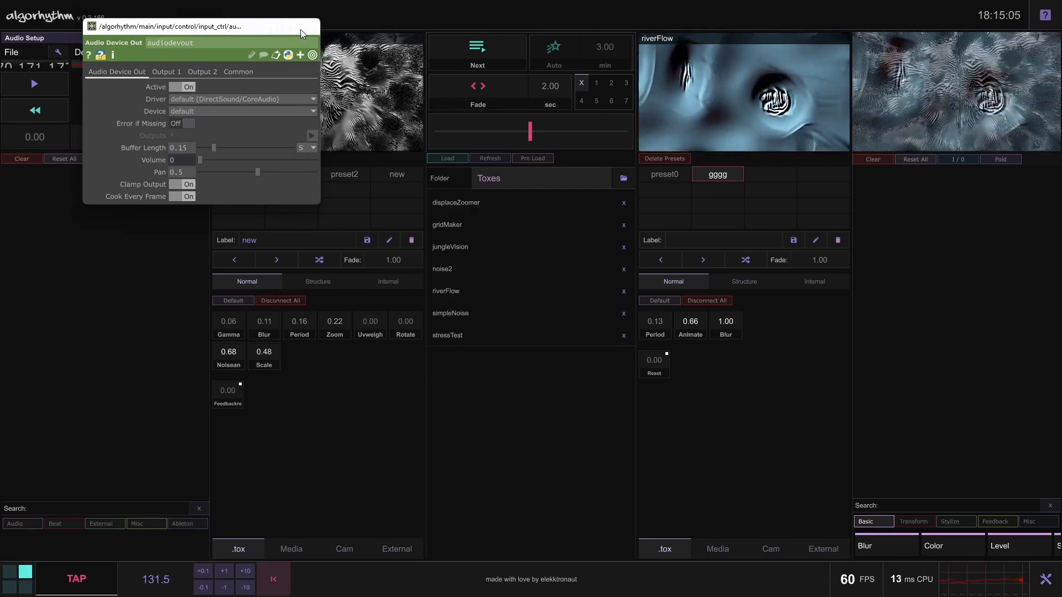
{"action": "left_click", "coordinate": [302, 31]}
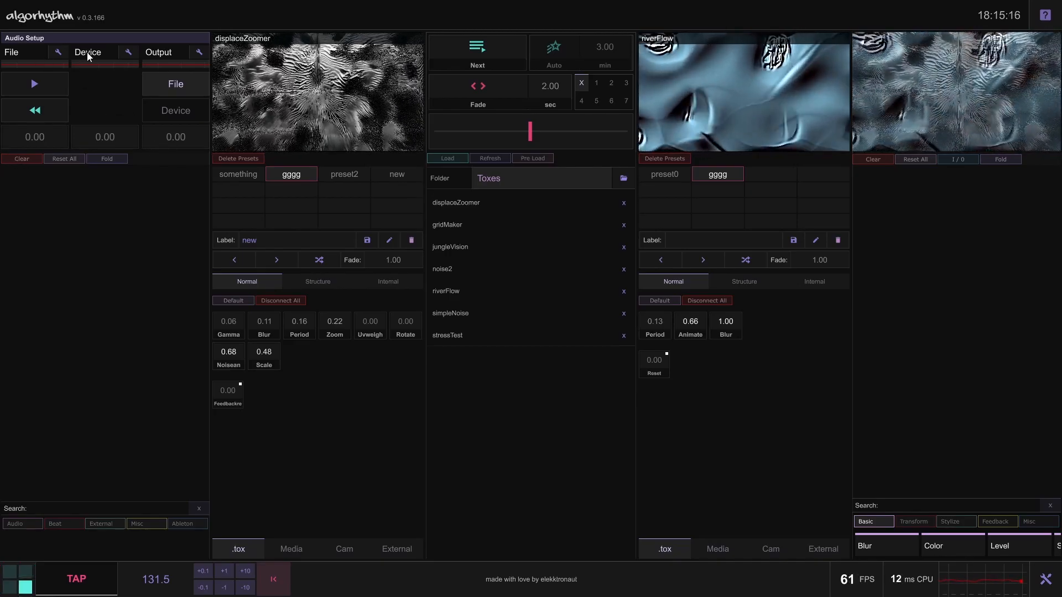
View the audio file input's settings and its file chooser without picking another track
{"action": "left_click", "coordinate": [58, 53]}
{"action": "left_click_drag", "start_coordinate": [95, 10], "coordinate": [131, 101]}
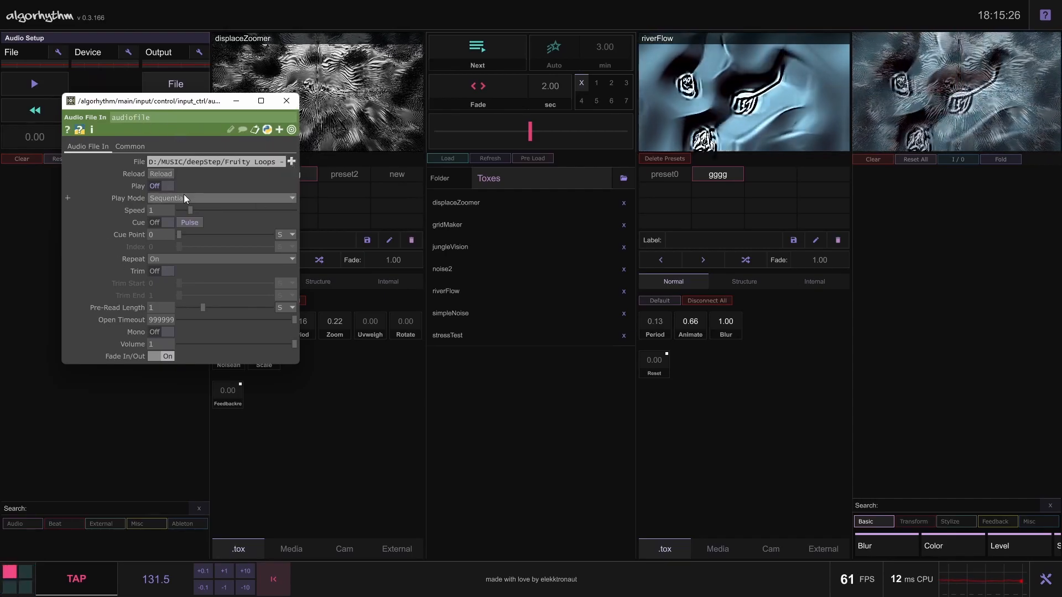
{"action": "left_click", "coordinate": [290, 161]}
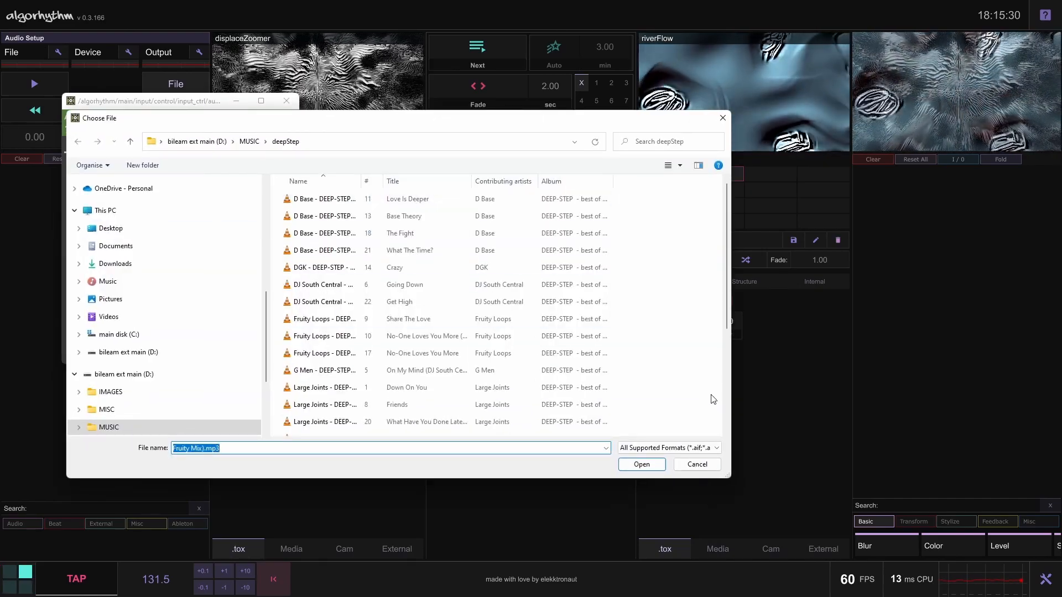
{"action": "left_click", "coordinate": [697, 464]}
Start playing the audio file at level 0.80 and add a Kick Detection module
{"action": "left_click", "coordinate": [37, 61]}
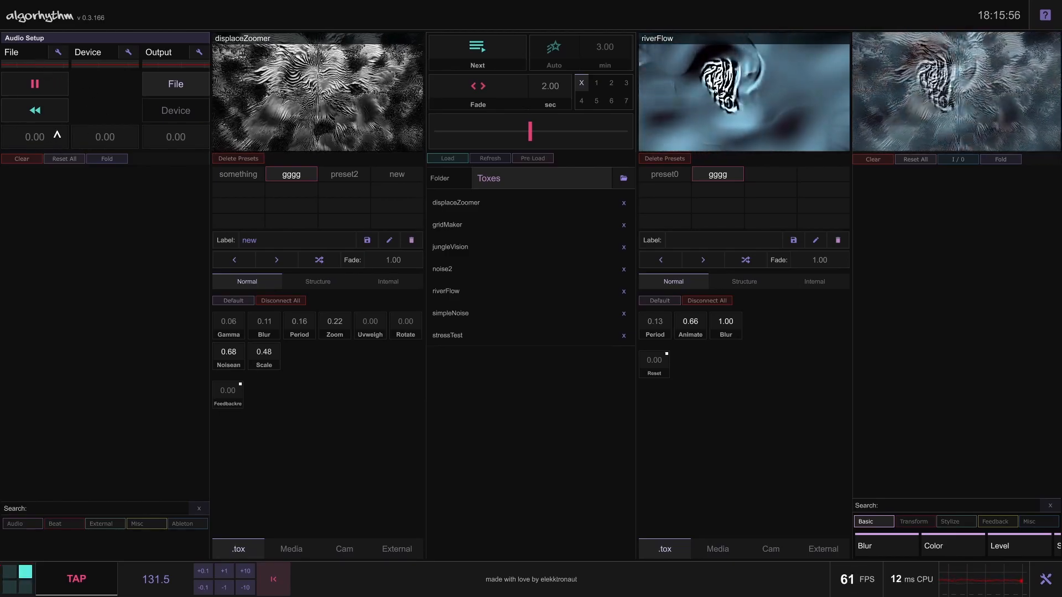
{"action": "left_click_drag", "start_coordinate": [58, 134], "coordinate": [61, 133]}
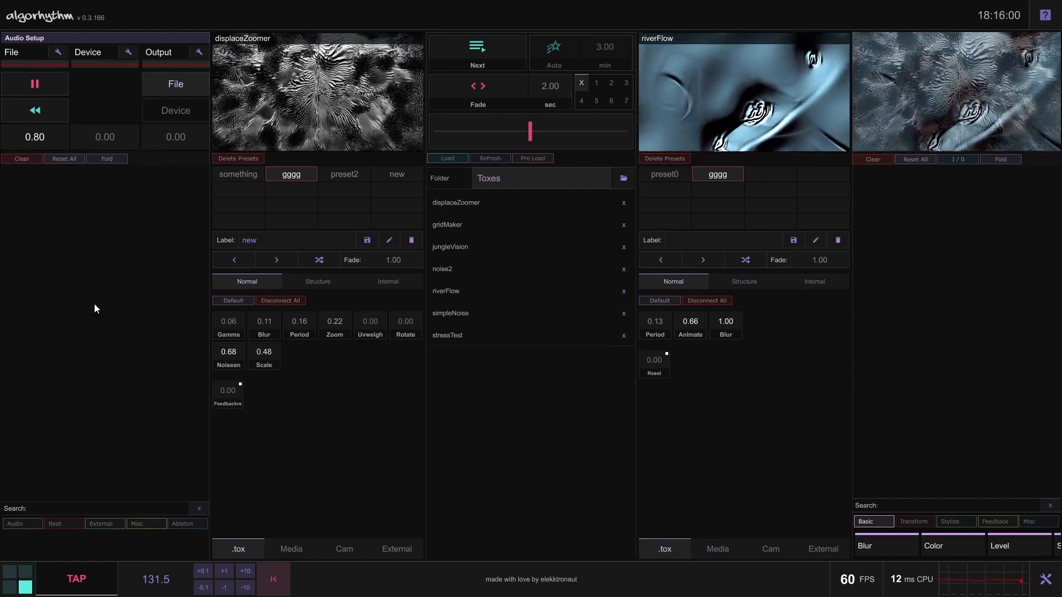
{"action": "left_click", "coordinate": [27, 522]}
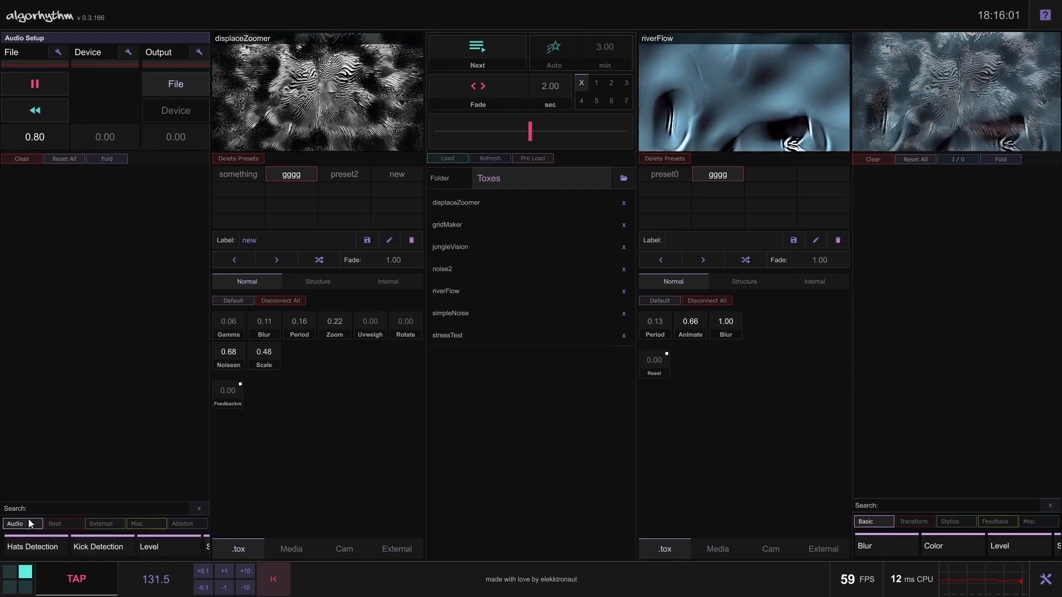
{"action": "left_click", "coordinate": [114, 545]}
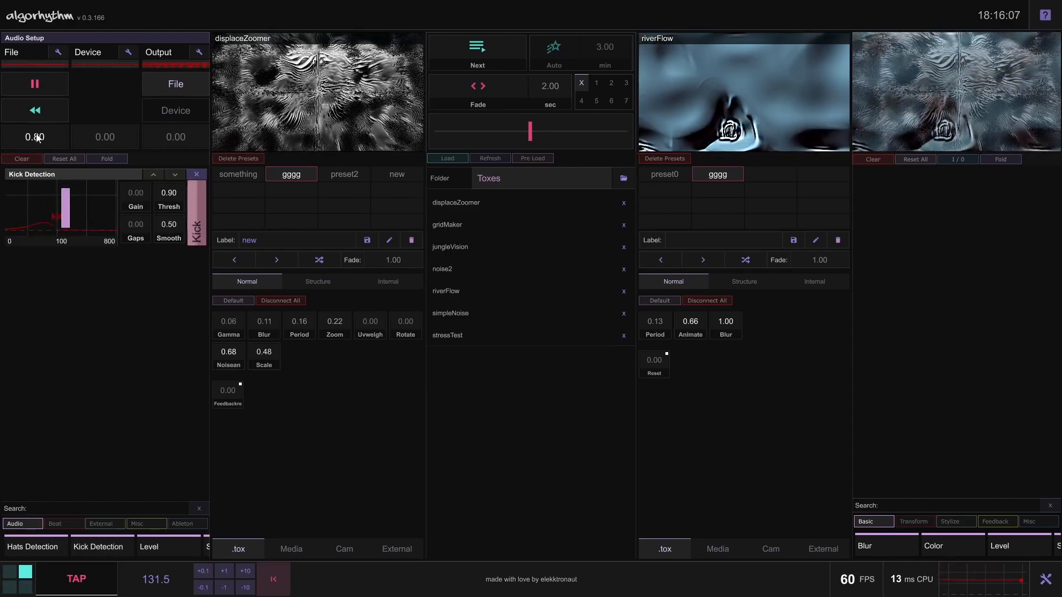
Route the audio output to Device and try a device level of 1.00, returning it to 0.00
{"action": "left_click", "coordinate": [165, 112]}
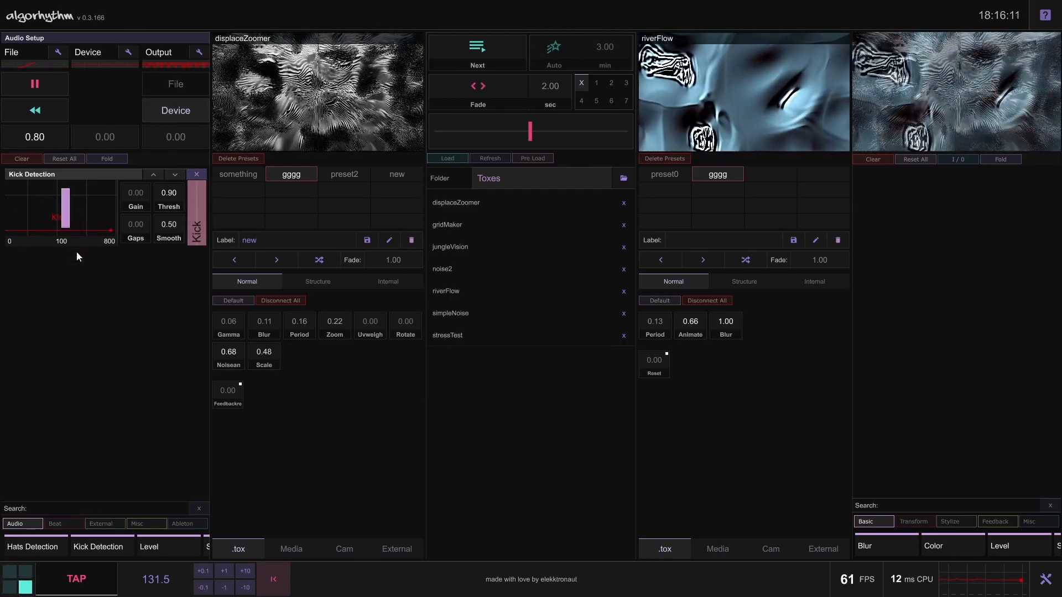
{"action": "left_click_drag", "start_coordinate": [104, 146], "coordinate": [115, 105]}
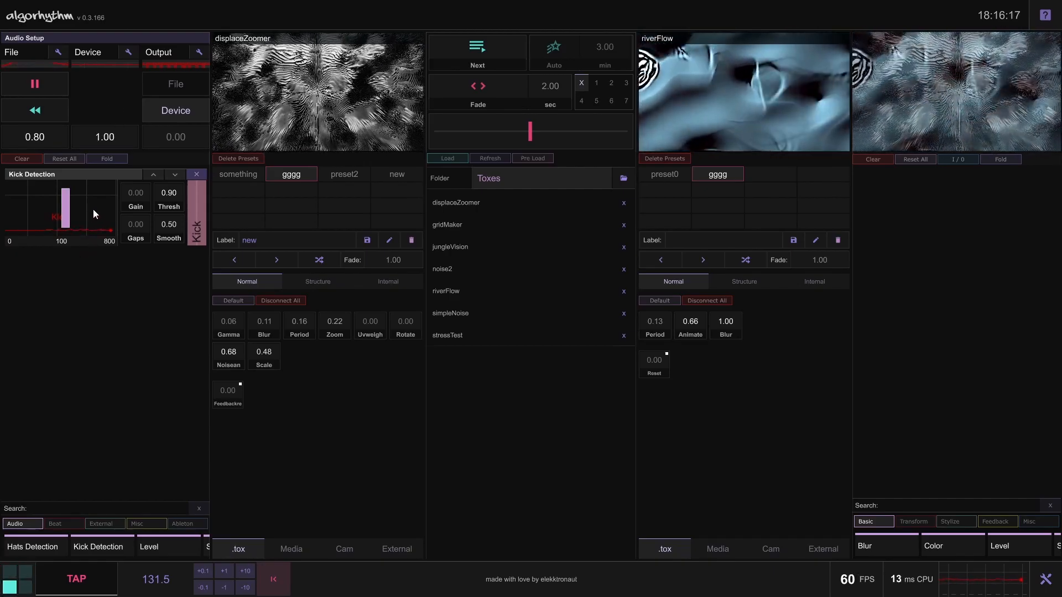
{"action": "left_click_drag", "start_coordinate": [104, 138], "coordinate": [110, 200]}
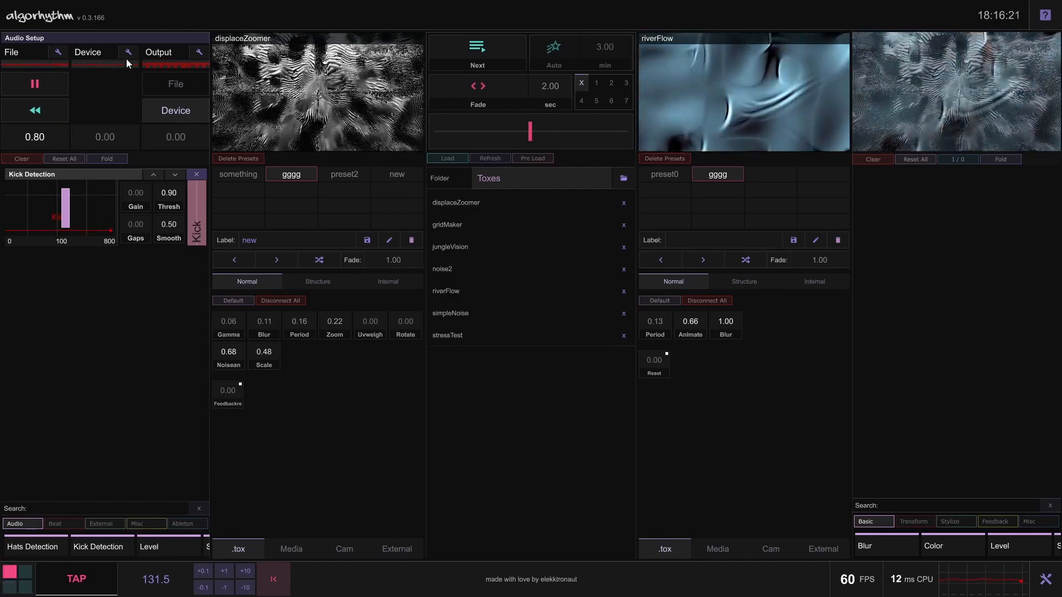
Check the available microphones in the Audio Device In settings and view the Audio Device Out settings
{"action": "left_click", "coordinate": [128, 53]}
{"action": "left_click", "coordinate": [145, 93]}
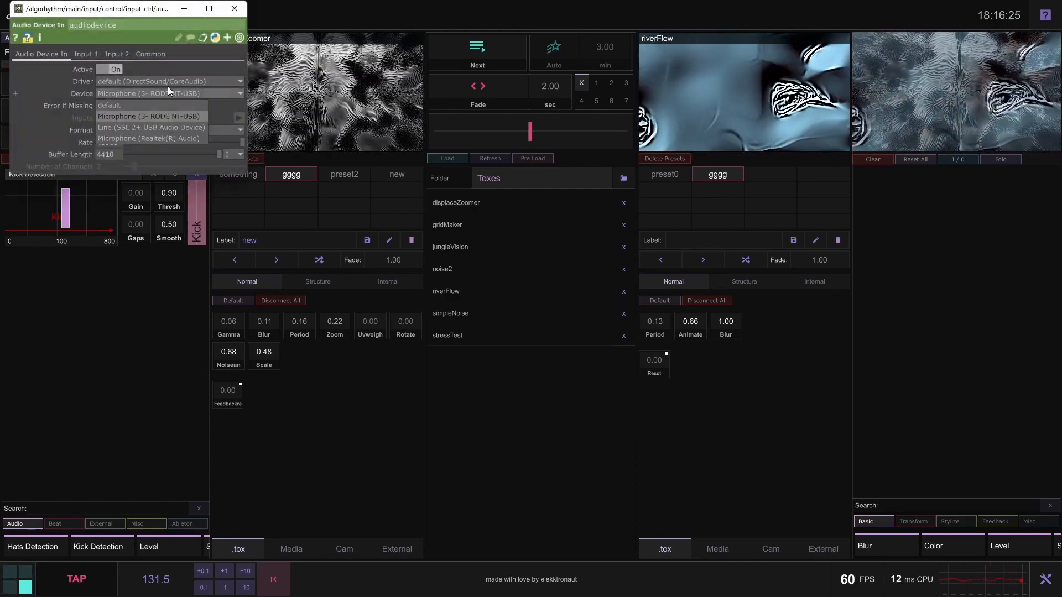
{"action": "left_click", "coordinate": [164, 95]}
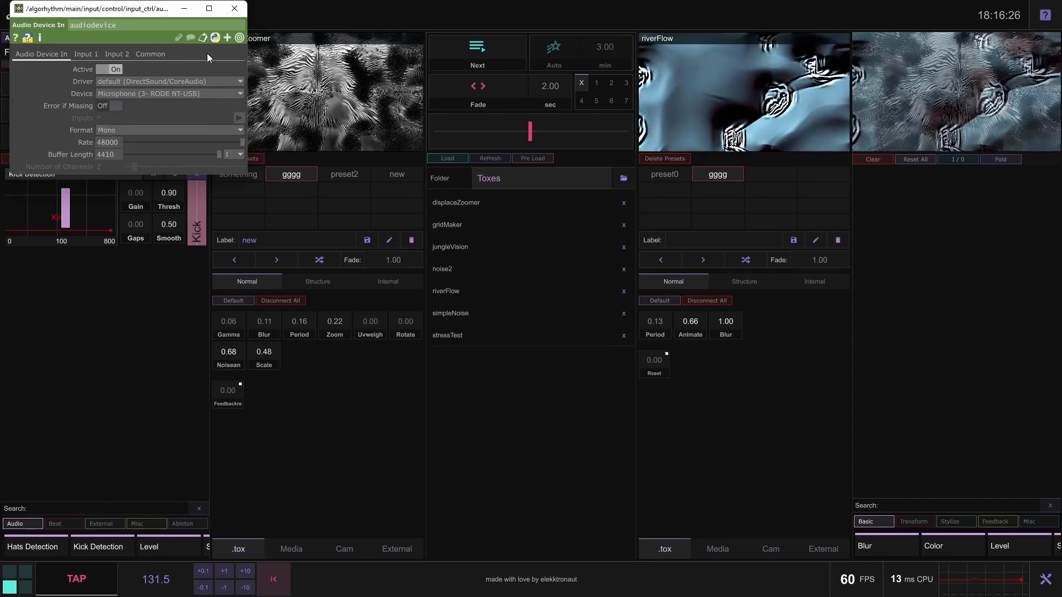
{"action": "left_click", "coordinate": [244, 8]}
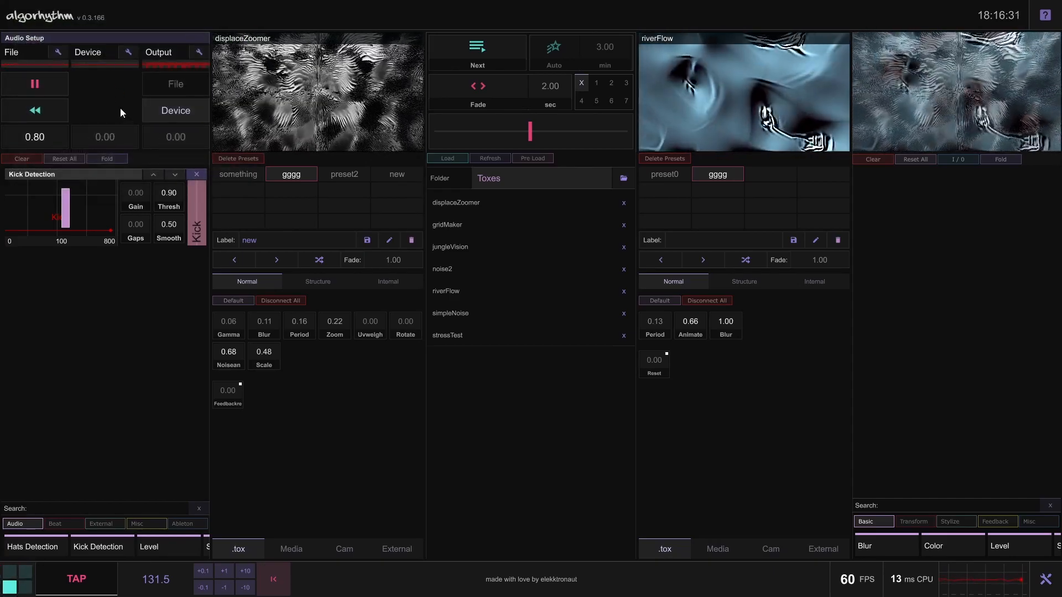
{"action": "left_click", "coordinate": [195, 57]}
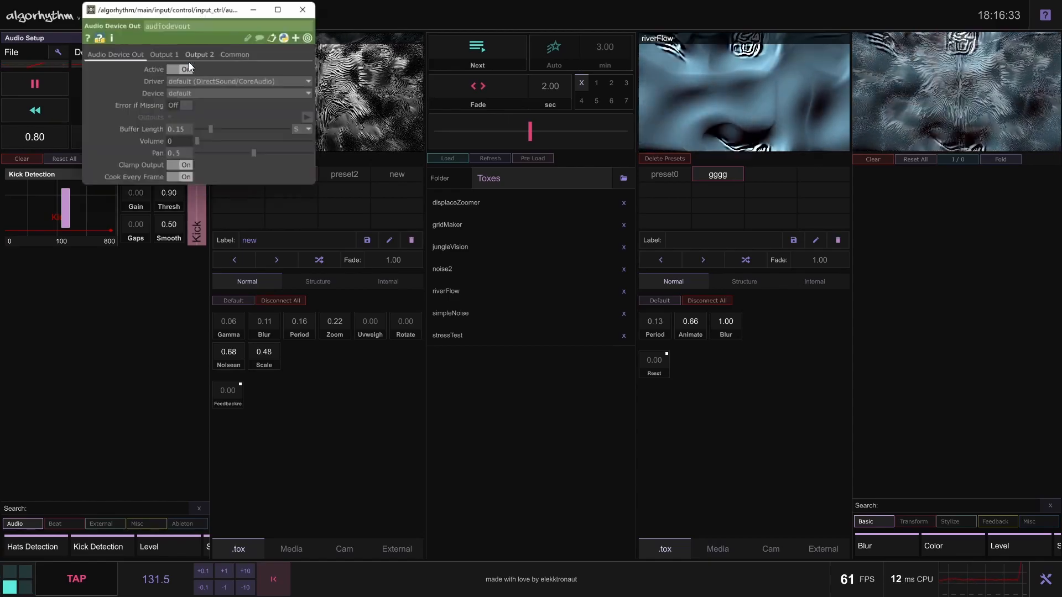
{"action": "left_click", "coordinate": [302, 10]}
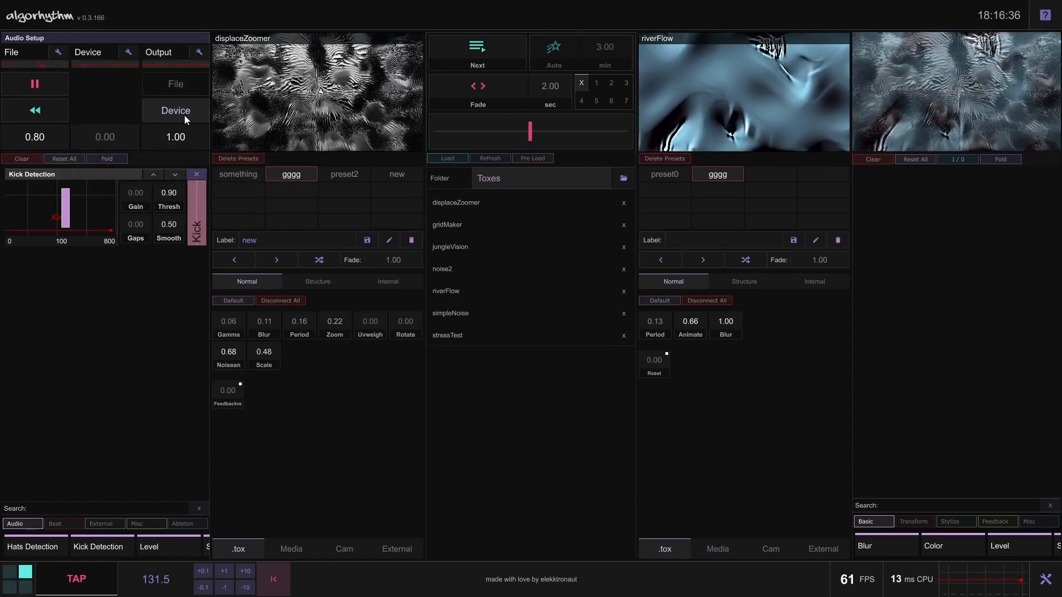
Route the audio output to File at level 0.00 and remove the Kick Detection module
{"action": "left_click", "coordinate": [158, 83]}
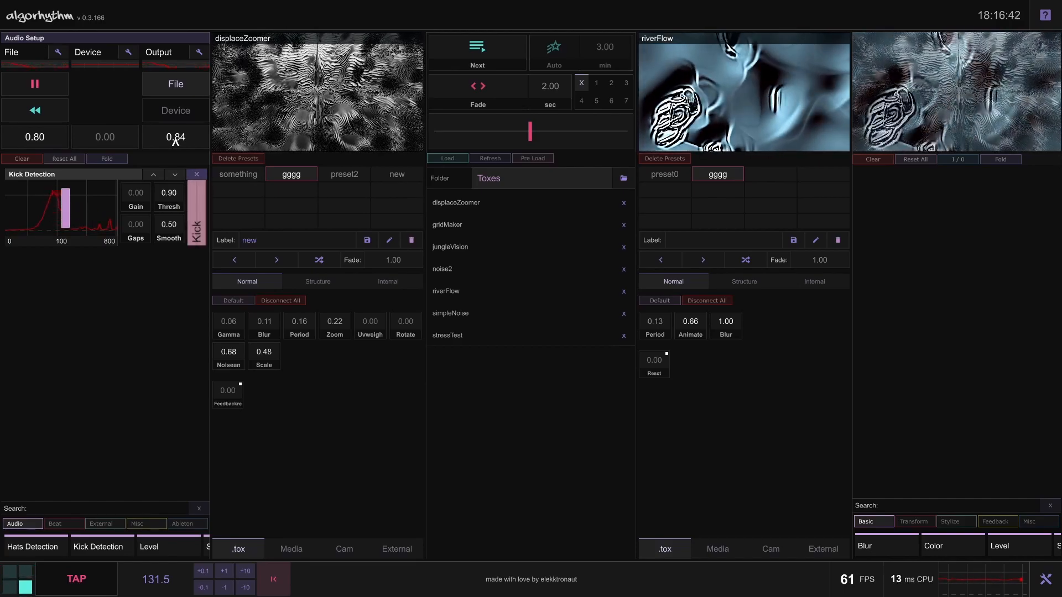
{"action": "left_click_drag", "start_coordinate": [176, 142], "coordinate": [156, 139]}
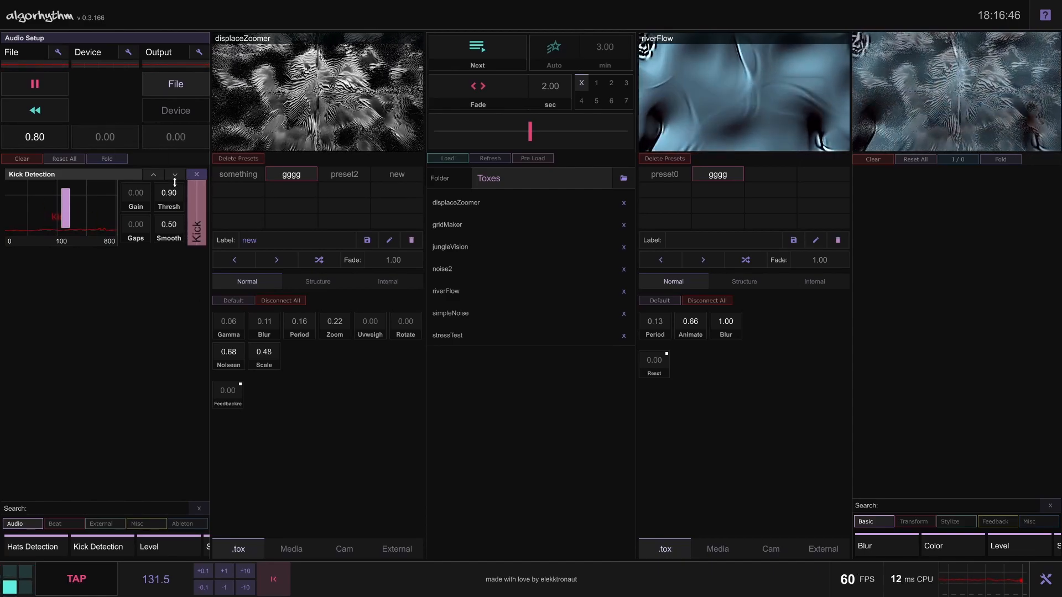
{"action": "left_click", "coordinate": [198, 175]}
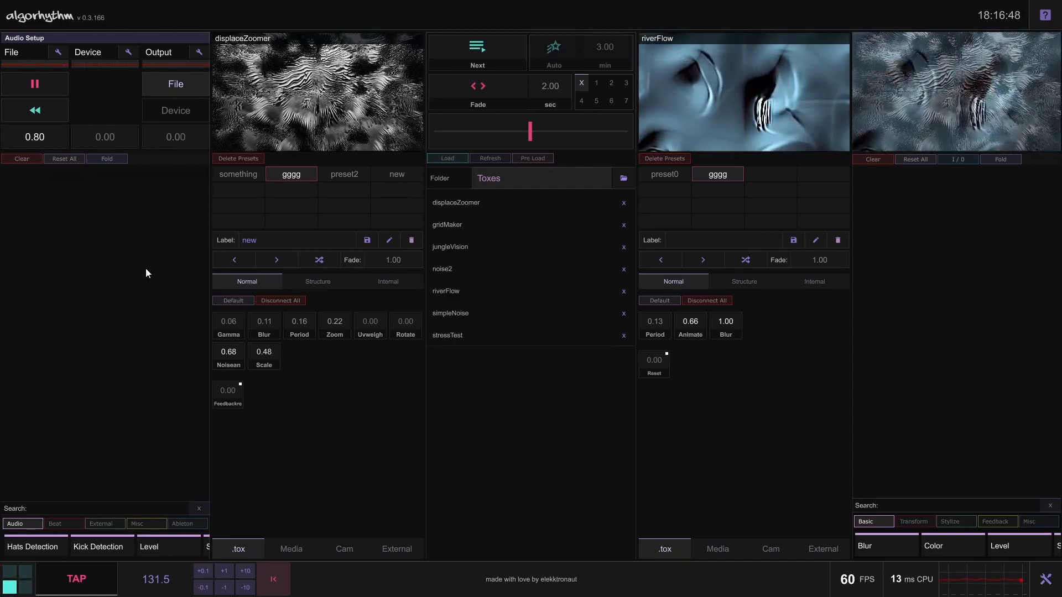
Examine the input modules offered in the Audio, Beat and External categories
{"action": "left_click", "coordinate": [36, 522]}
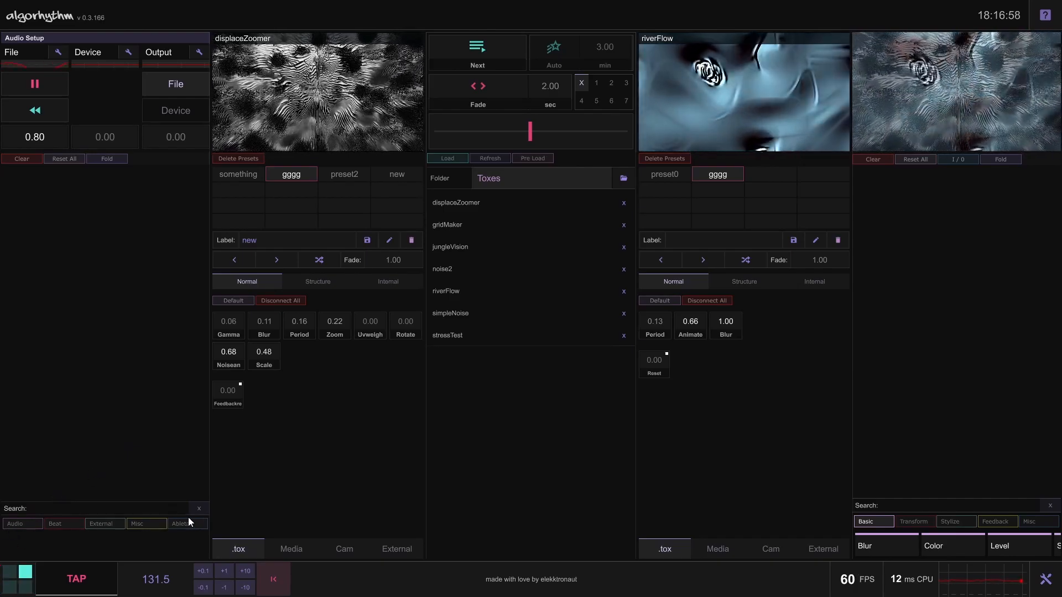
{"action": "left_click", "coordinate": [32, 523]}
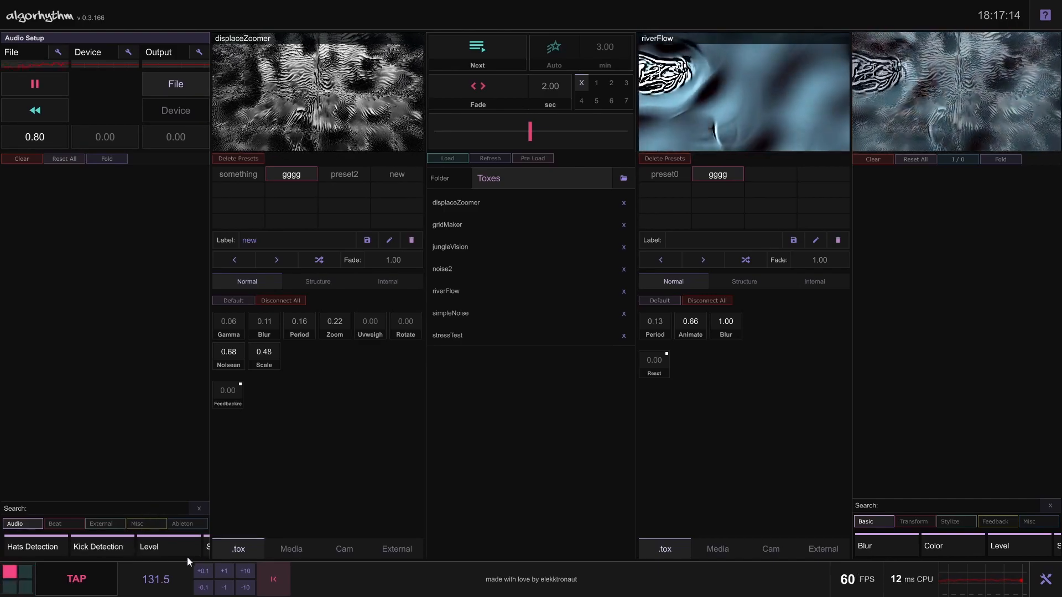
{"action": "left_click_drag", "start_coordinate": [162, 548], "coordinate": [227, 559]}
{"action": "left_click", "coordinate": [55, 525]}
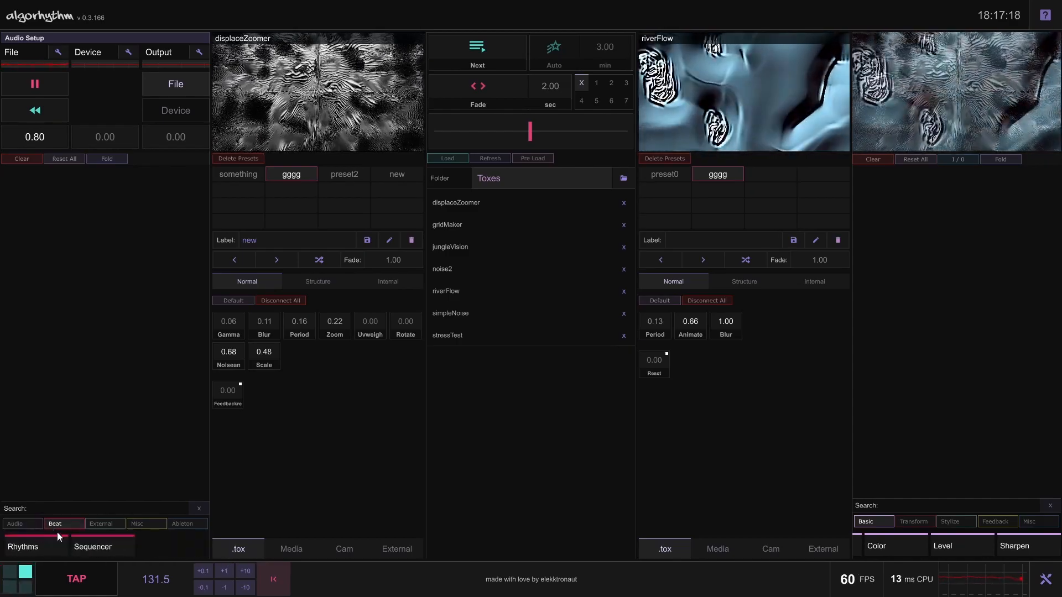
{"action": "left_click", "coordinate": [110, 525]}
{"action": "left_click", "coordinate": [30, 526]}
{"action": "scroll", "coordinate": [85, 547], "scroll_direction": "down", "scroll_amount": 5}
{"action": "scroll", "coordinate": [110, 547], "scroll_direction": "up", "scroll_amount": 4}
{"action": "scroll", "coordinate": [167, 547], "scroll_direction": "down", "scroll_amount": 3}
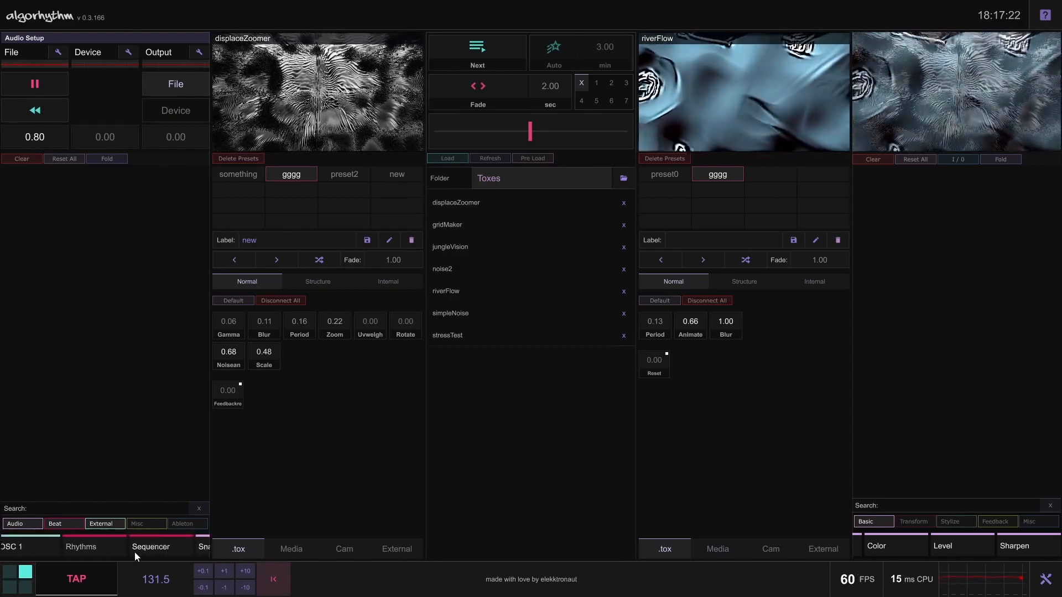
Browse the Misc input modules, try the Constant 3 module and remove it
{"action": "scroll", "coordinate": [105, 545], "scroll_direction": "up", "scroll_amount": 5}
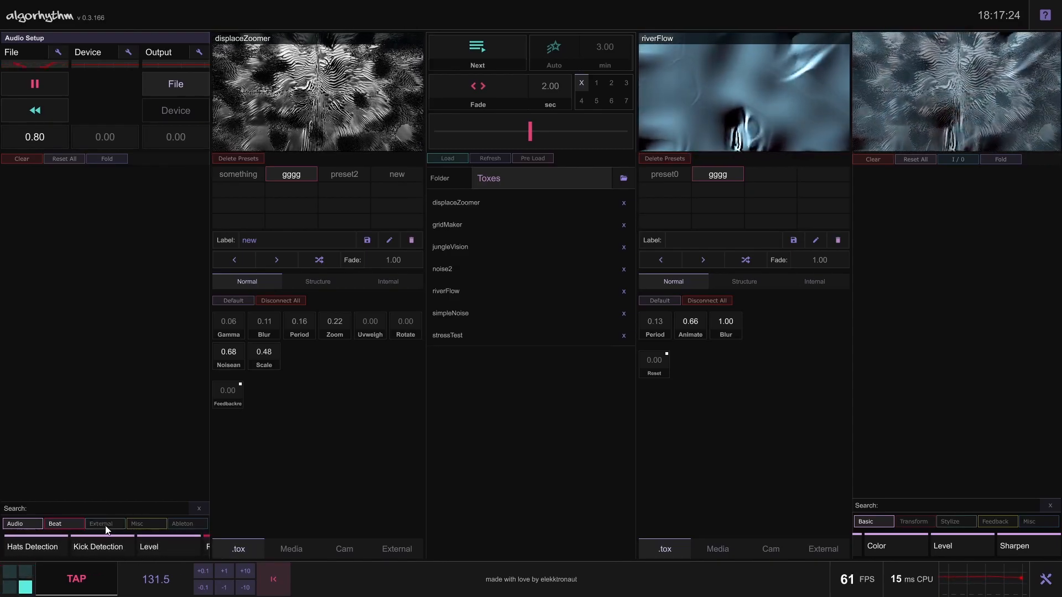
{"action": "left_click", "coordinate": [147, 524]}
{"action": "scroll", "coordinate": [139, 543], "scroll_direction": "down", "scroll_amount": 4}
{"action": "scroll", "coordinate": [163, 545], "scroll_direction": "up", "scroll_amount": 4}
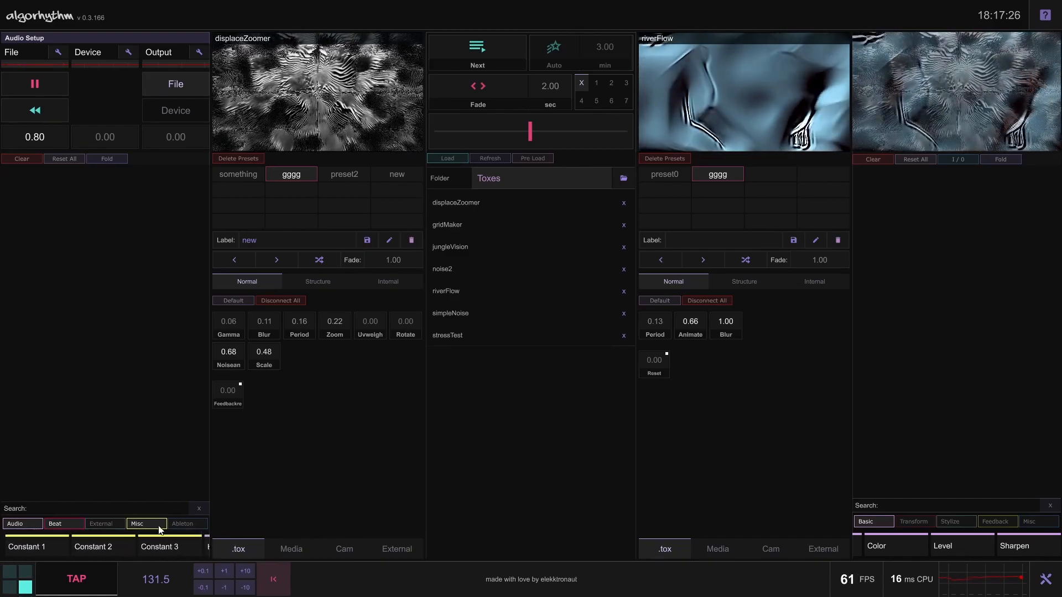
{"action": "left_click", "coordinate": [161, 546]}
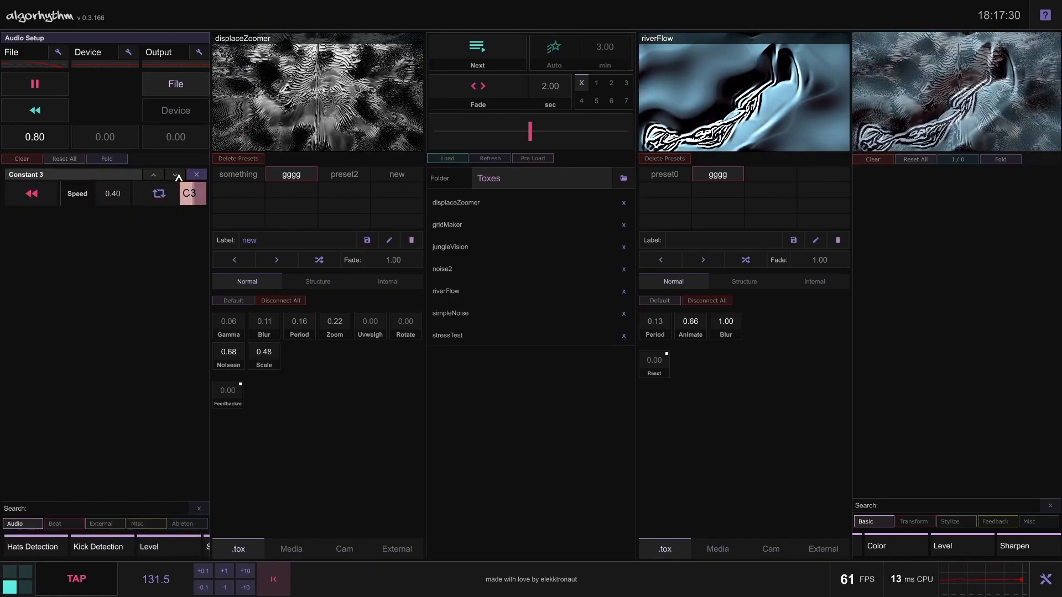
{"action": "left_click", "coordinate": [196, 175]}
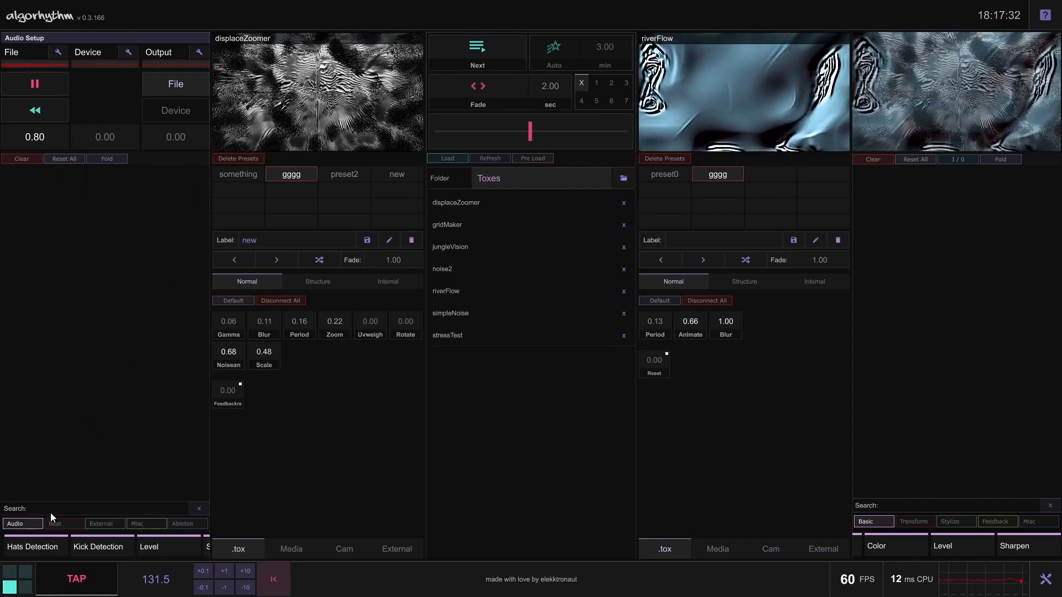
Add the Kick Detection and Hats Detection audio modules and fold Hats Detection
{"action": "left_click", "coordinate": [31, 526]}
{"action": "left_click", "coordinate": [31, 523]}
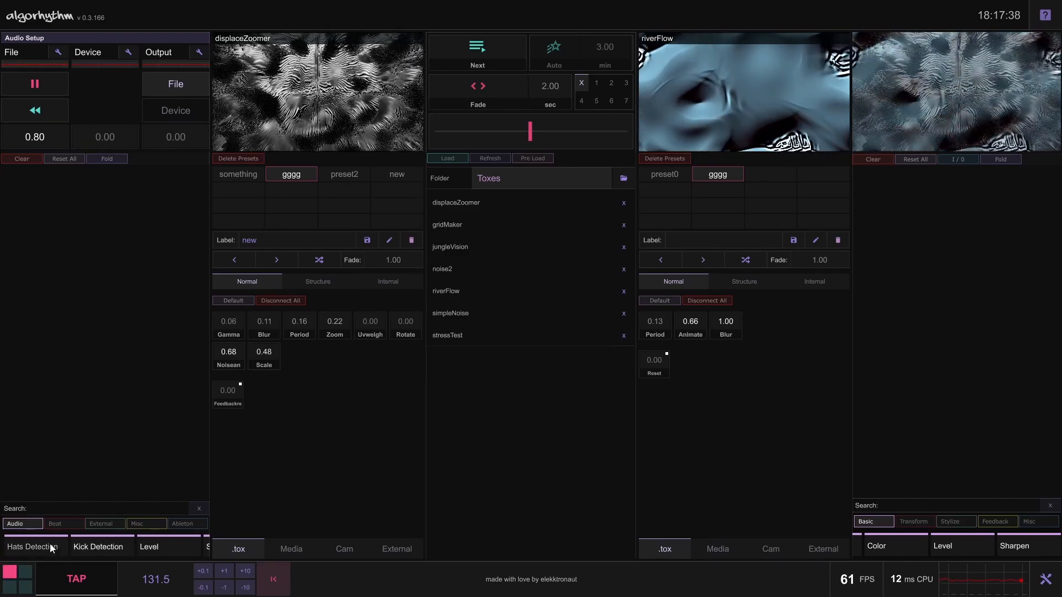
{"action": "left_click", "coordinate": [88, 545]}
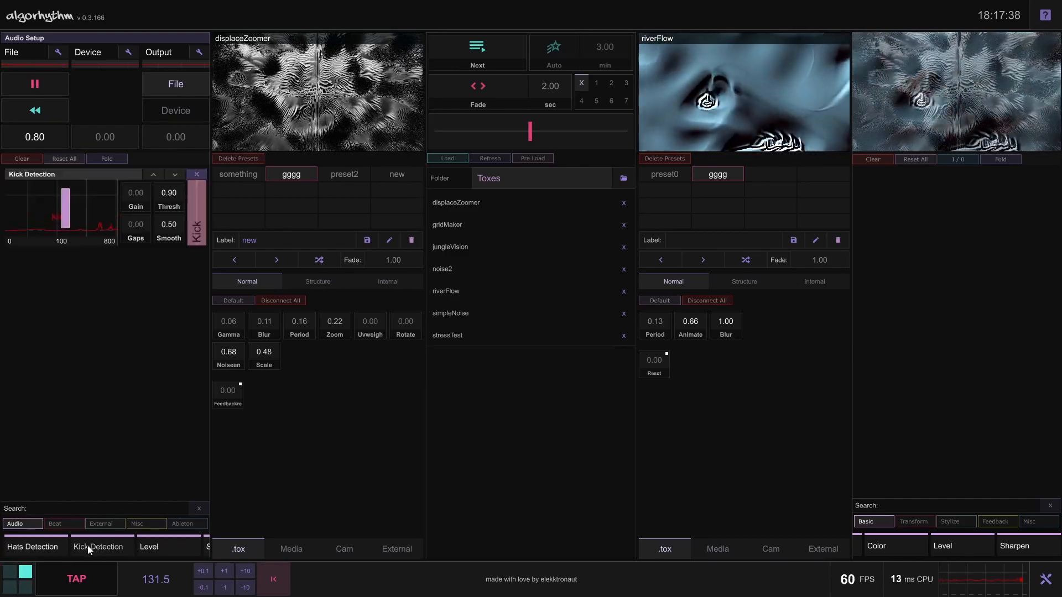
{"action": "left_click", "coordinate": [33, 548]}
{"action": "left_click", "coordinate": [22, 524]}
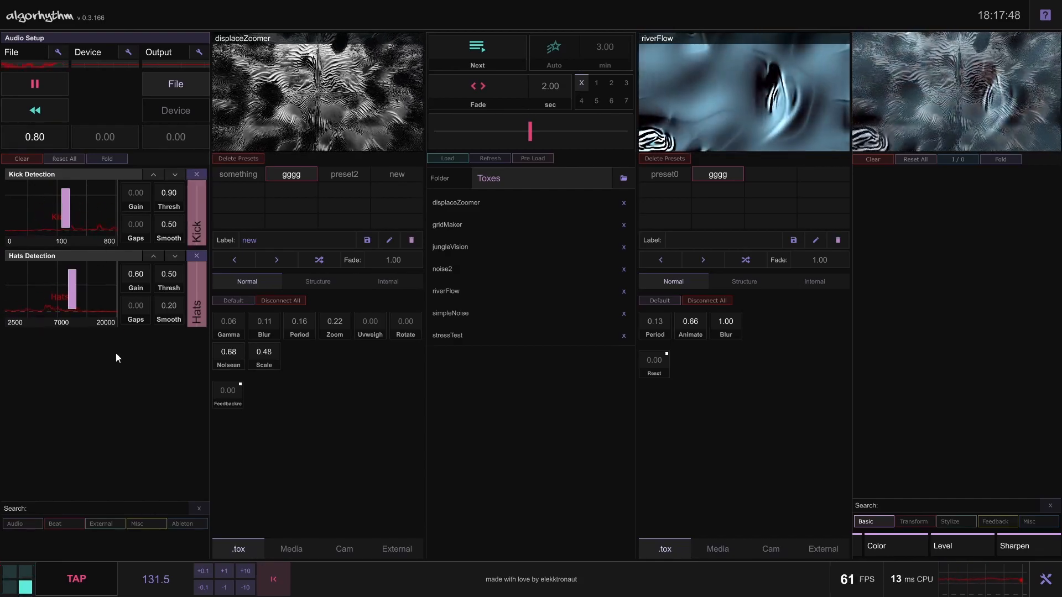
{"action": "left_click", "coordinate": [113, 257]}
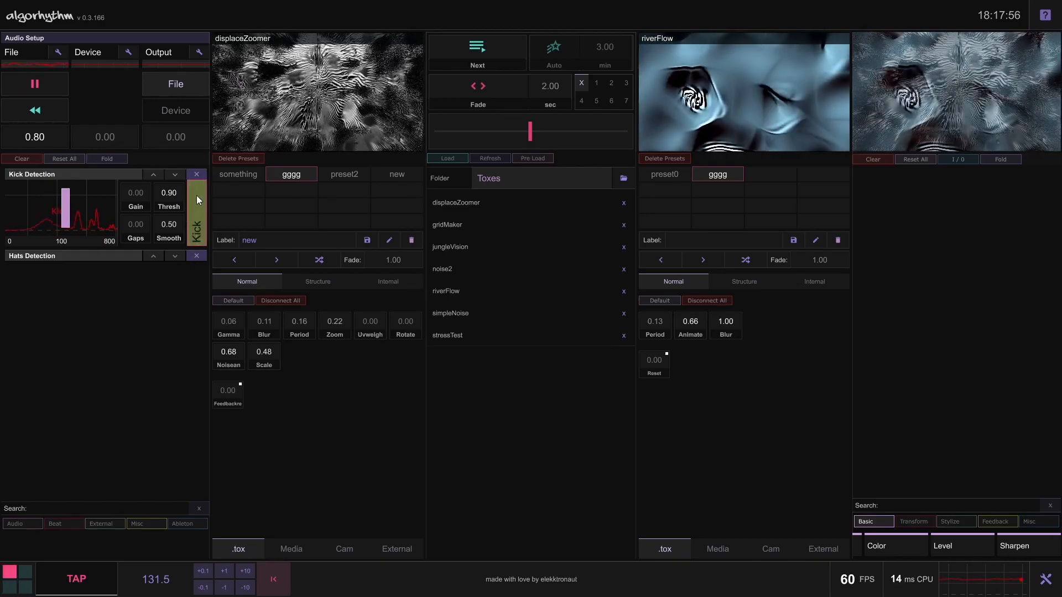
Shift the Kick Detection band slightly higher in its spectrum and try a Gain of 0.10, returning it to 0.00
{"action": "left_click_drag", "start_coordinate": [229, 294], "coordinate": [230, 333]}
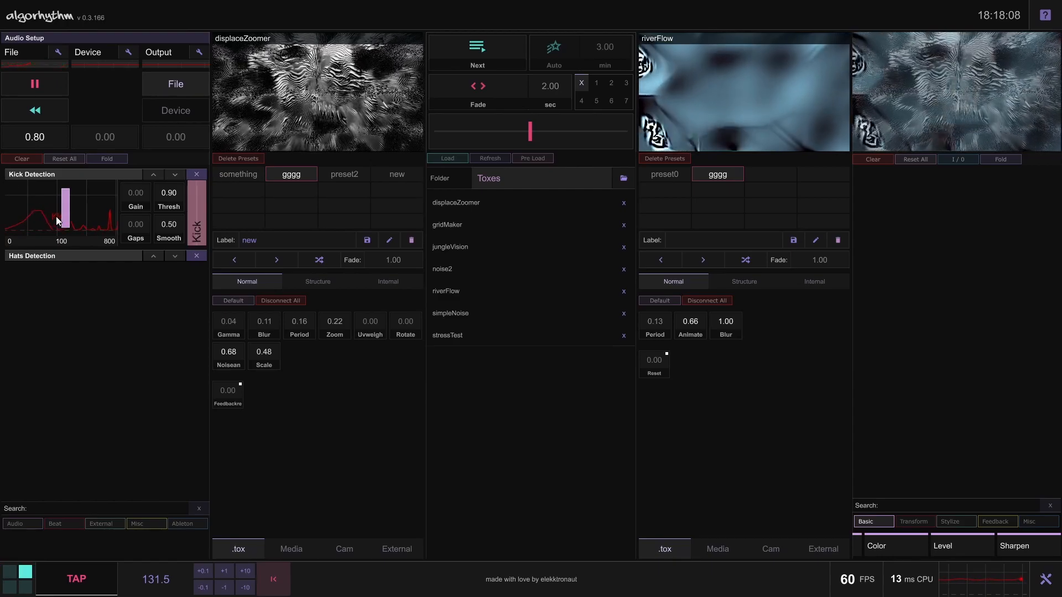
{"action": "mouse_move", "coordinate": [75, 216]}
{"action": "left_mouse_down"}
{"action": "mouse_move", "coordinate": [89, 218]}
{"action": "mouse_move", "coordinate": [74, 220]}
{"action": "left_mouse_up"}
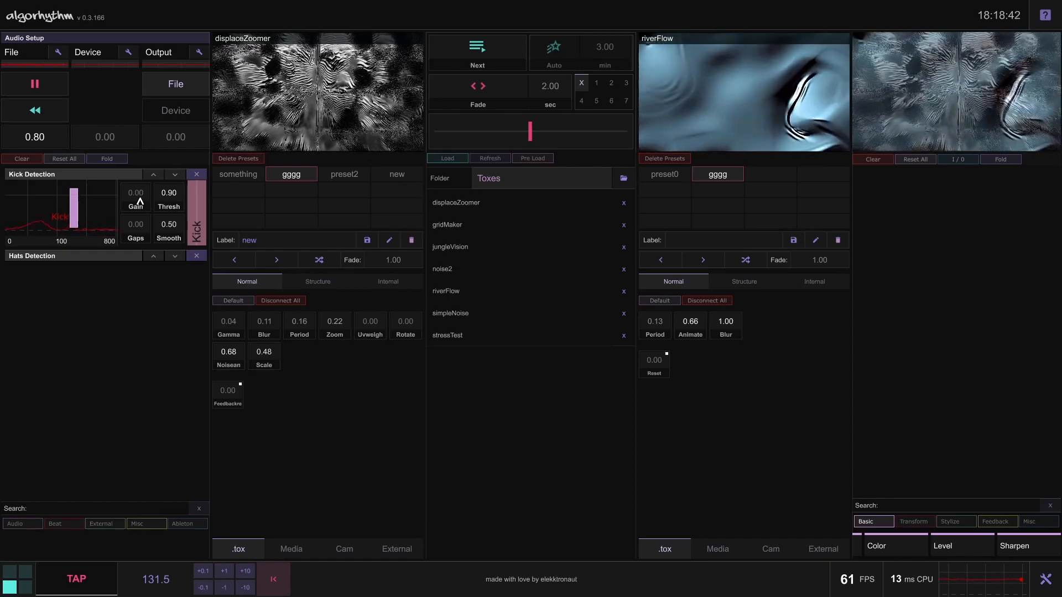
{"action": "left_click_drag", "start_coordinate": [144, 165], "coordinate": [149, 145]}
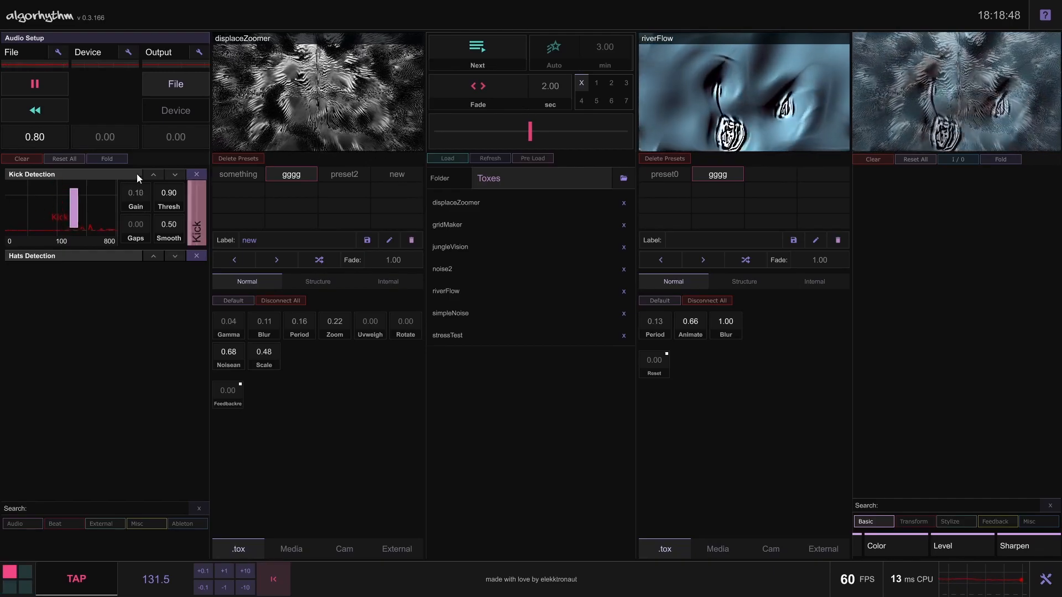
{"action": "left_click_drag", "start_coordinate": [137, 175], "coordinate": [137, 158]}
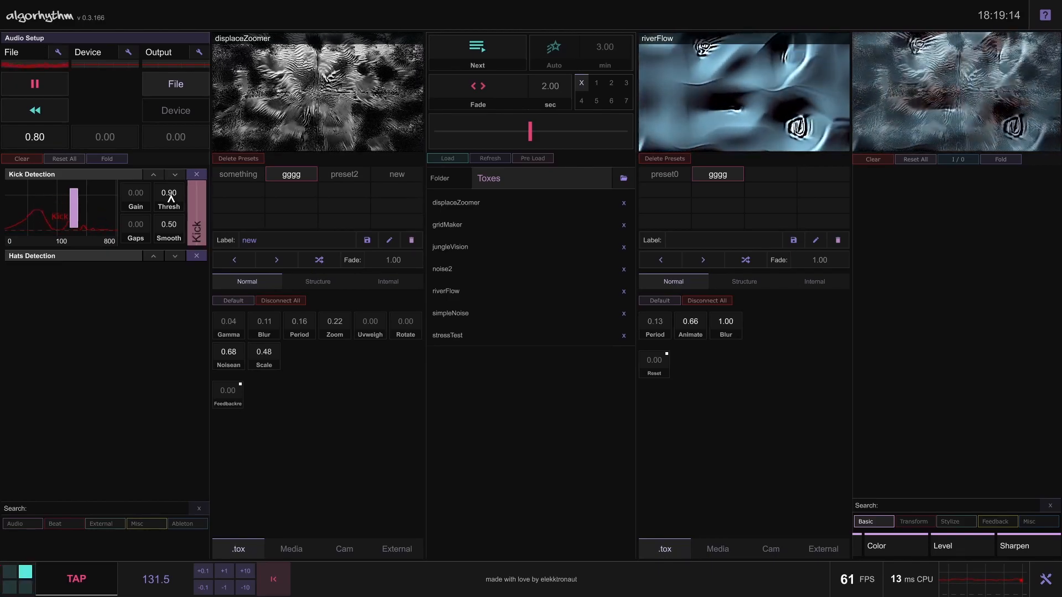
{"action": "left_click_drag", "start_coordinate": [142, 227], "coordinate": [131, 307]}
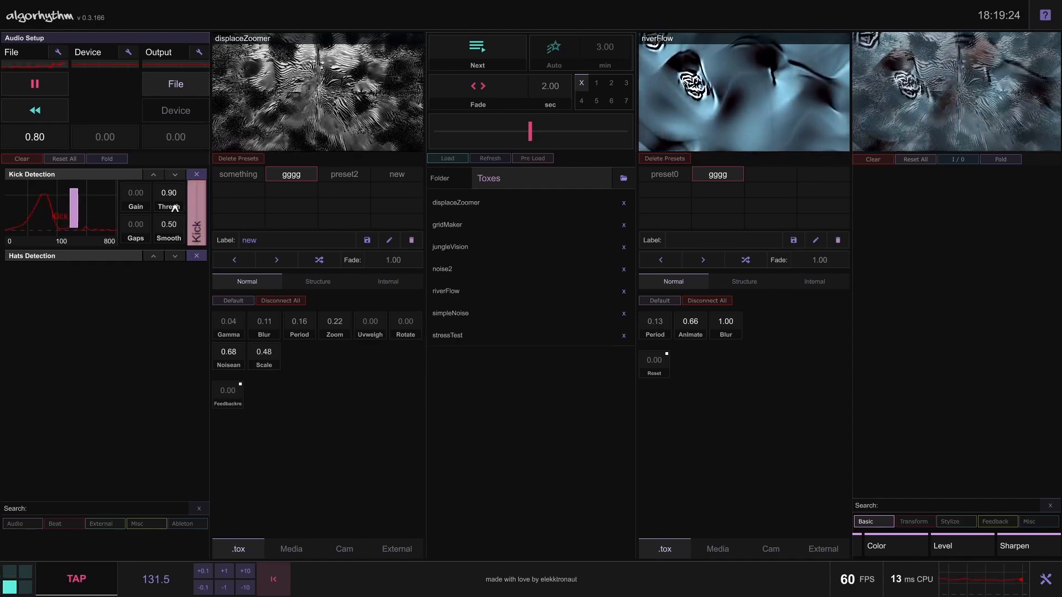
Map Kick to displaceZoomer's Gamma and compare Kick Detection's Smooth at 0.00 and 1.00, returning it to 0.50
{"action": "left_click_drag", "start_coordinate": [177, 238], "coordinate": [164, 267]}
{"action": "left_click_drag", "start_coordinate": [225, 314], "coordinate": [227, 319]}
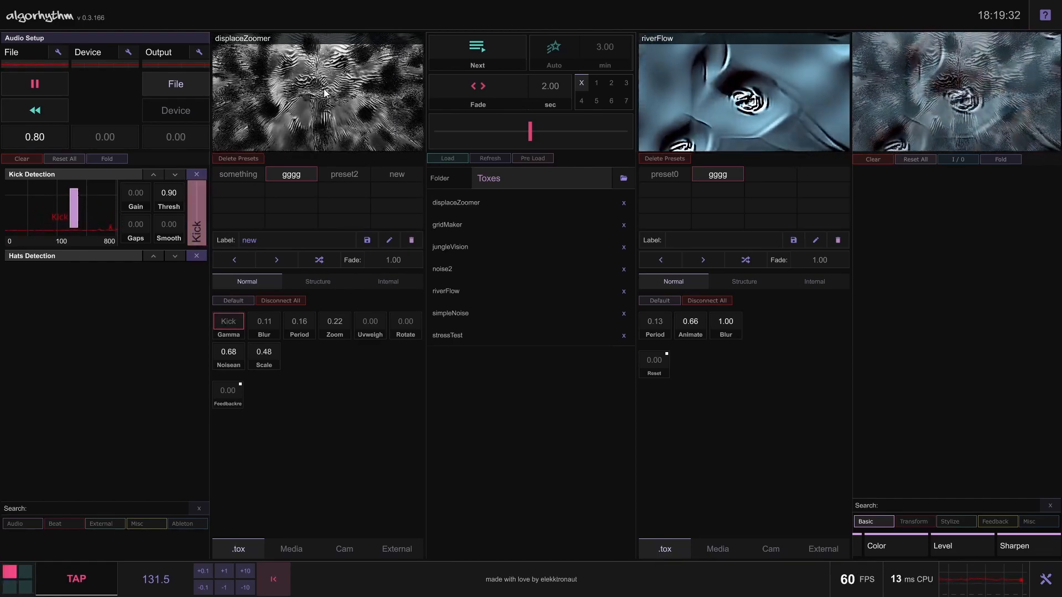
{"action": "left_click_drag", "start_coordinate": [176, 228], "coordinate": [195, 90]}
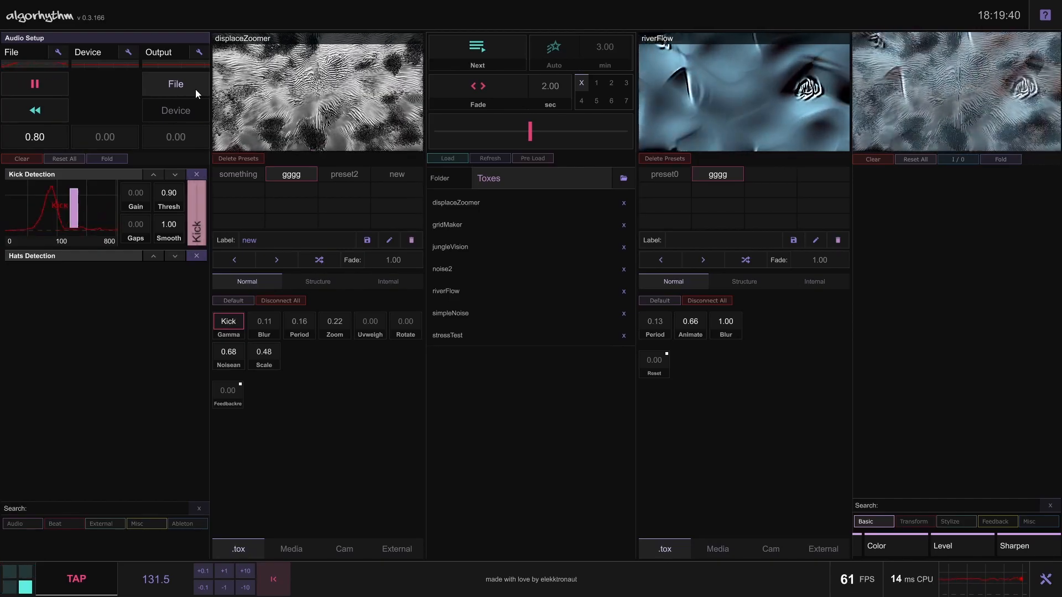
{"action": "left_click_drag", "start_coordinate": [176, 228], "coordinate": [140, 204]}
{"action": "right_click", "coordinate": [115, 174]}
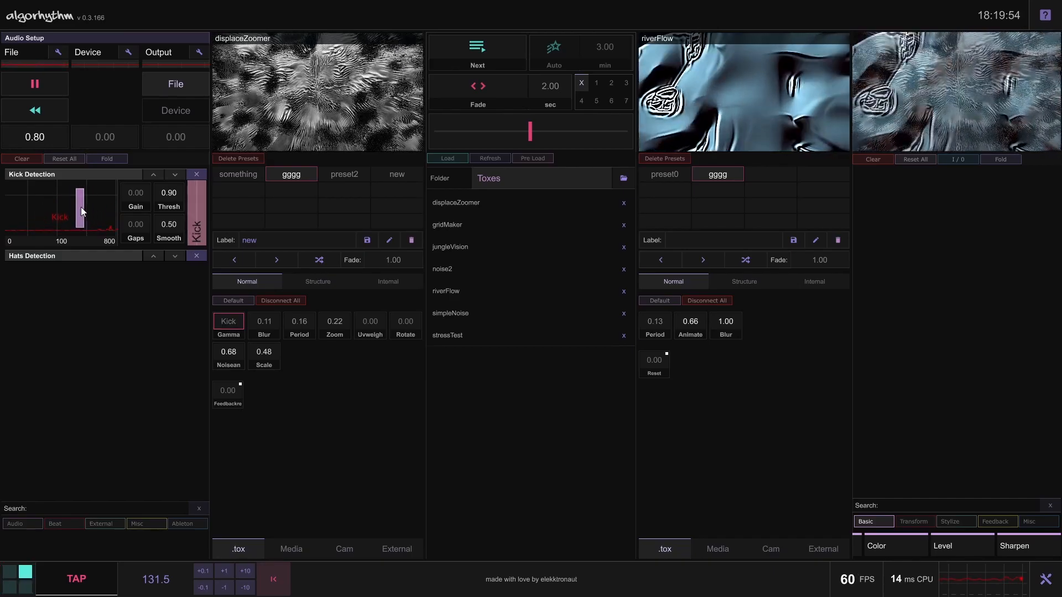
Unfold Hats Detection and move its frequency band lower, and remove both detection modules
{"action": "left_click", "coordinate": [88, 257]}
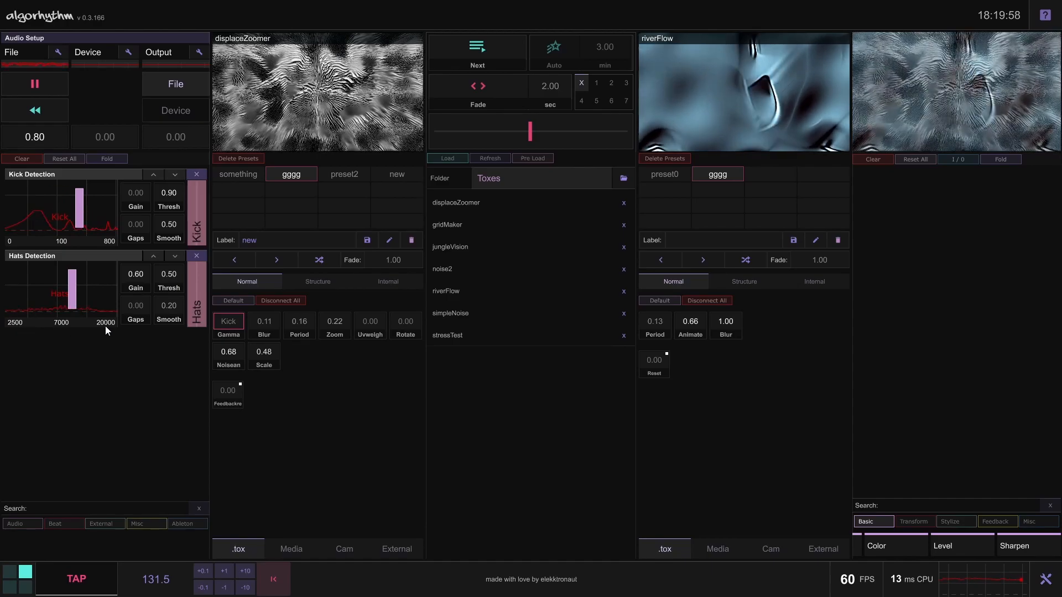
{"action": "mouse_move", "coordinate": [75, 298]}
{"action": "left_mouse_down"}
{"action": "mouse_move", "coordinate": [88, 294]}
{"action": "mouse_move", "coordinate": [48, 294]}
{"action": "left_mouse_up"}
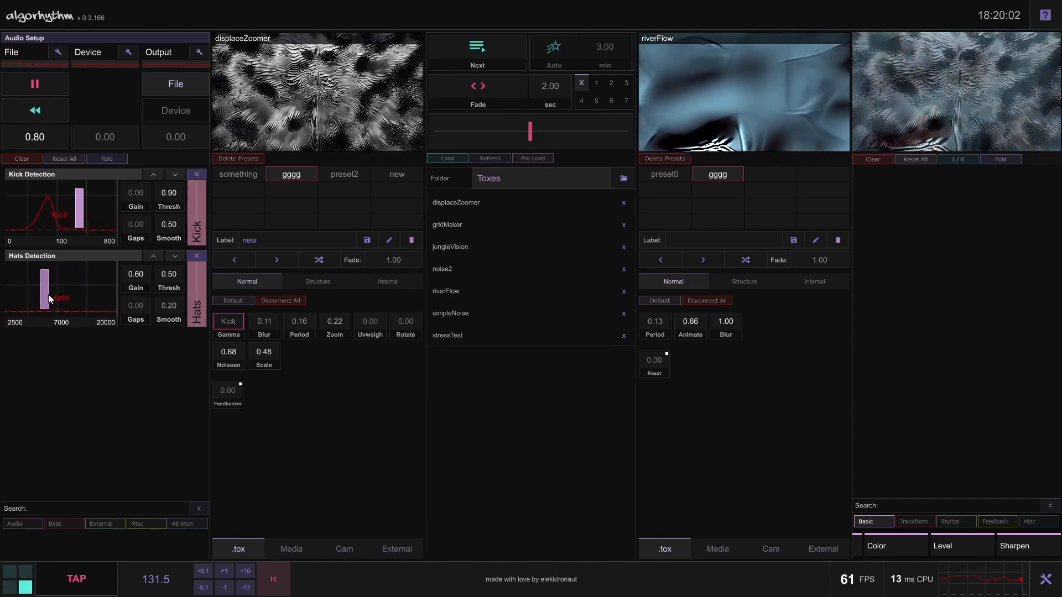
{"action": "left_click", "coordinate": [197, 256]}
{"action": "left_click", "coordinate": [196, 174]}
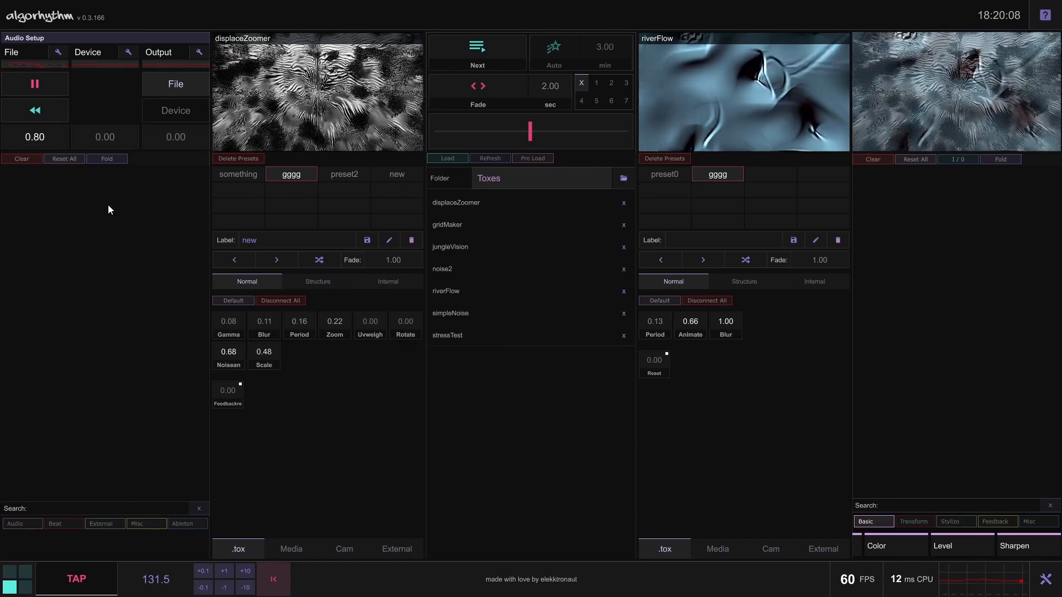
Re-add the Kick Detection module to check its Gamma mapping, and remove it again
{"action": "left_click", "coordinate": [22, 523]}
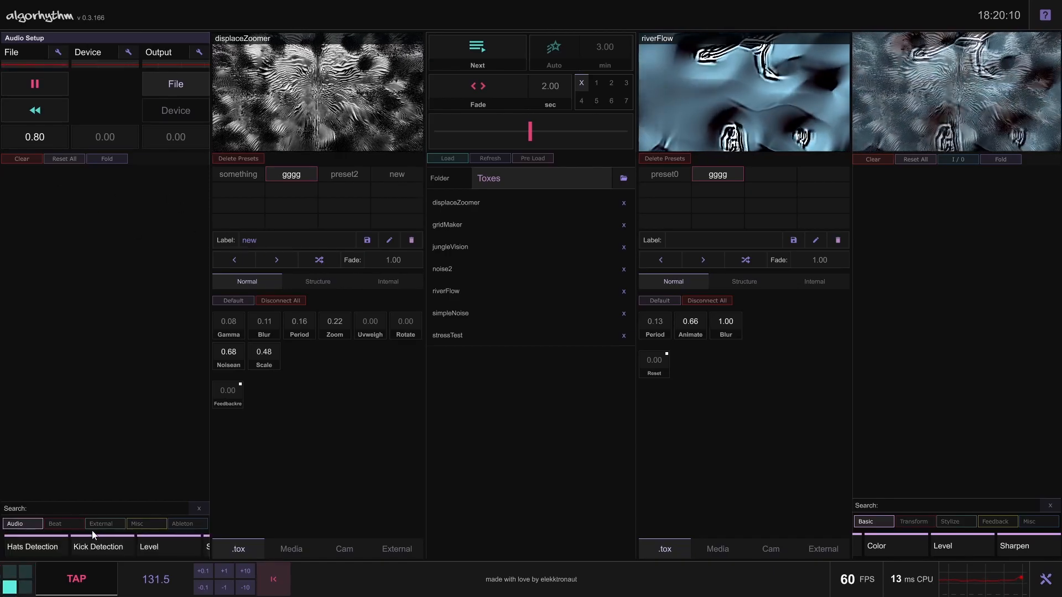
{"action": "left_click", "coordinate": [98, 547]}
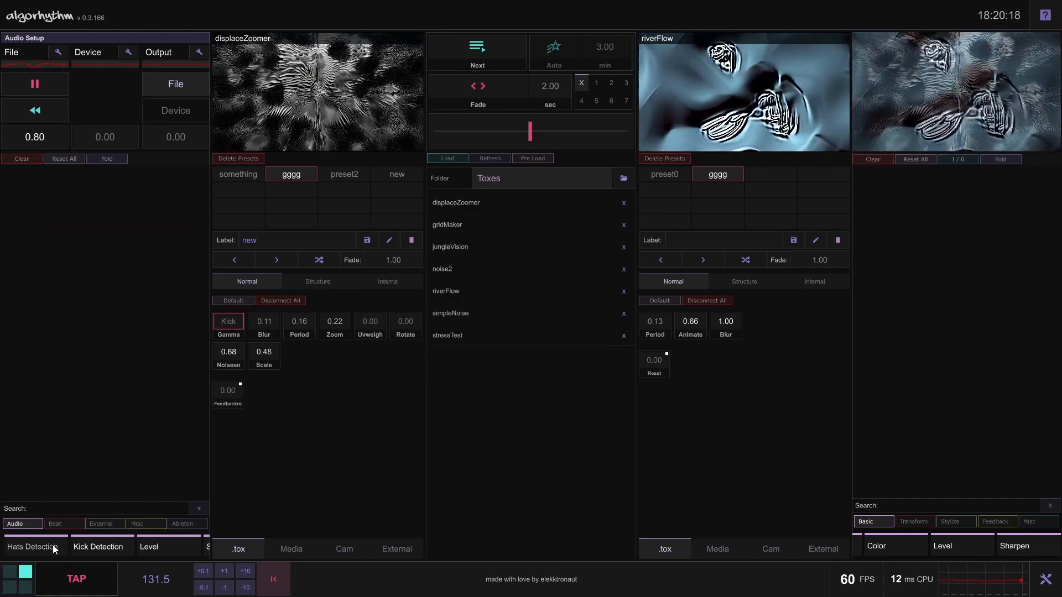
{"action": "left_click", "coordinate": [45, 546]}
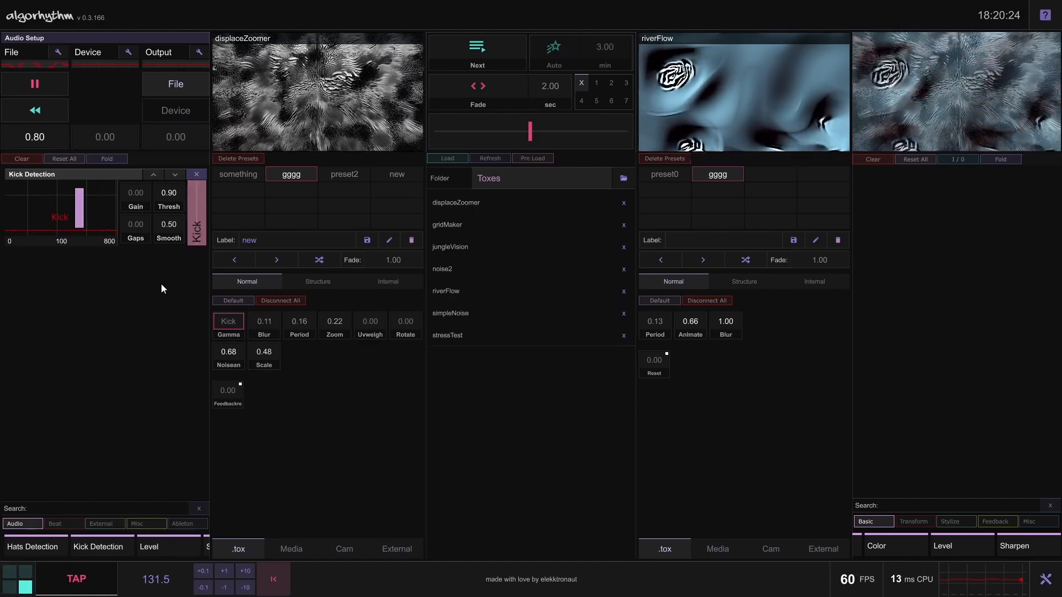
{"action": "left_click", "coordinate": [196, 174]}
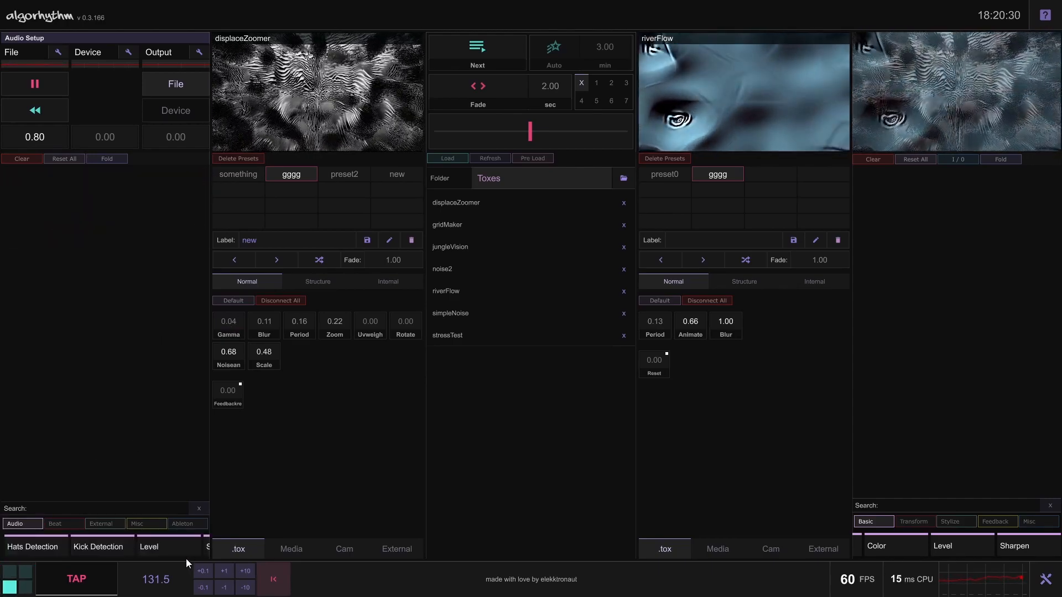
Try the Level and Snare Detection audio modules one after the other, removing each
{"action": "left_click", "coordinate": [155, 536]}
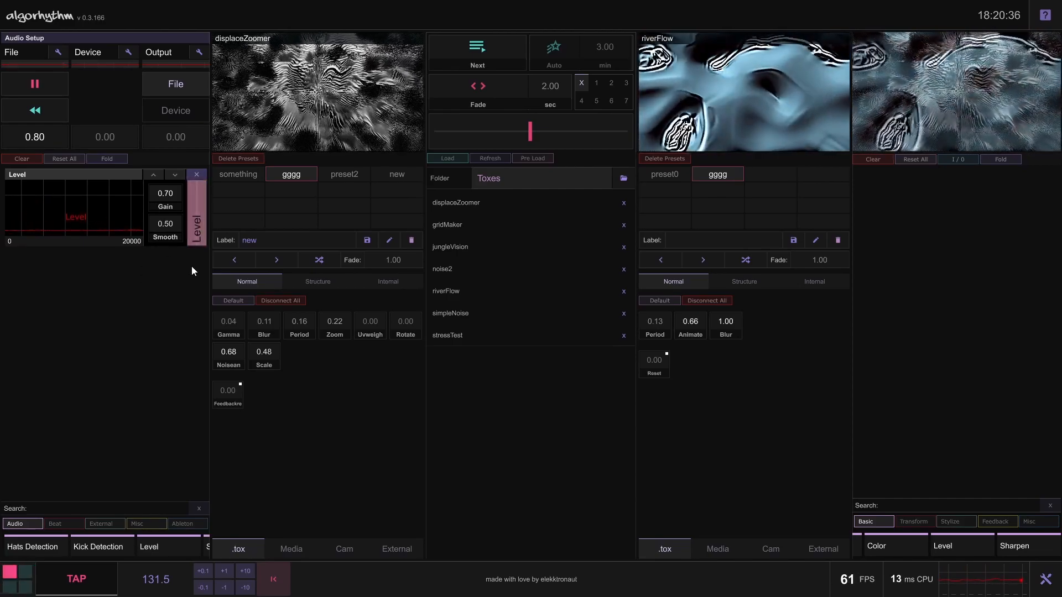
{"action": "left_click", "coordinate": [195, 173]}
{"action": "left_click_drag", "start_coordinate": [154, 541], "coordinate": [134, 541]}
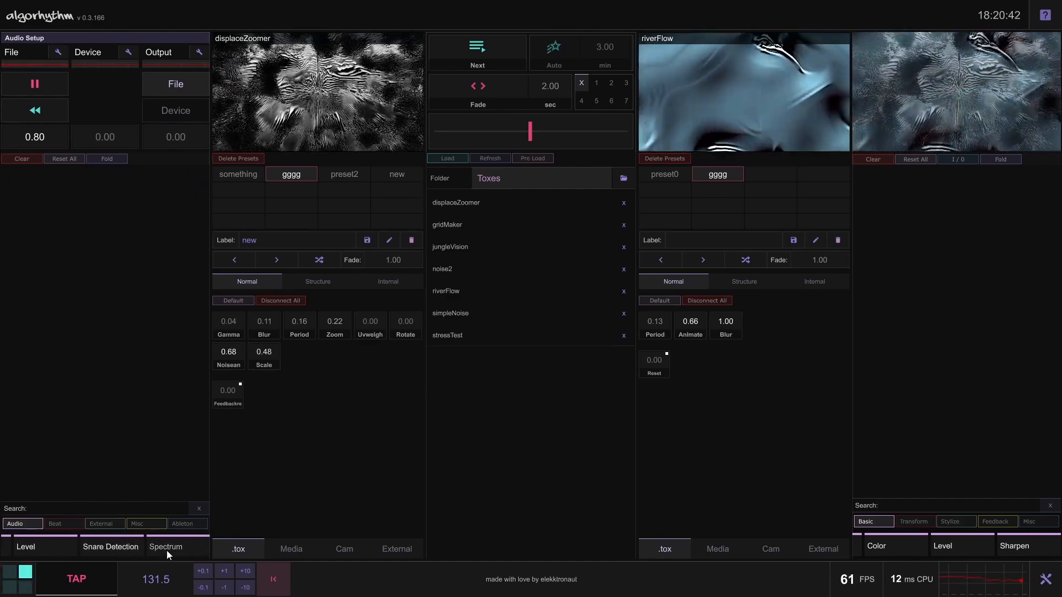
{"action": "left_click", "coordinate": [113, 547]}
{"action": "left_click", "coordinate": [196, 174]}
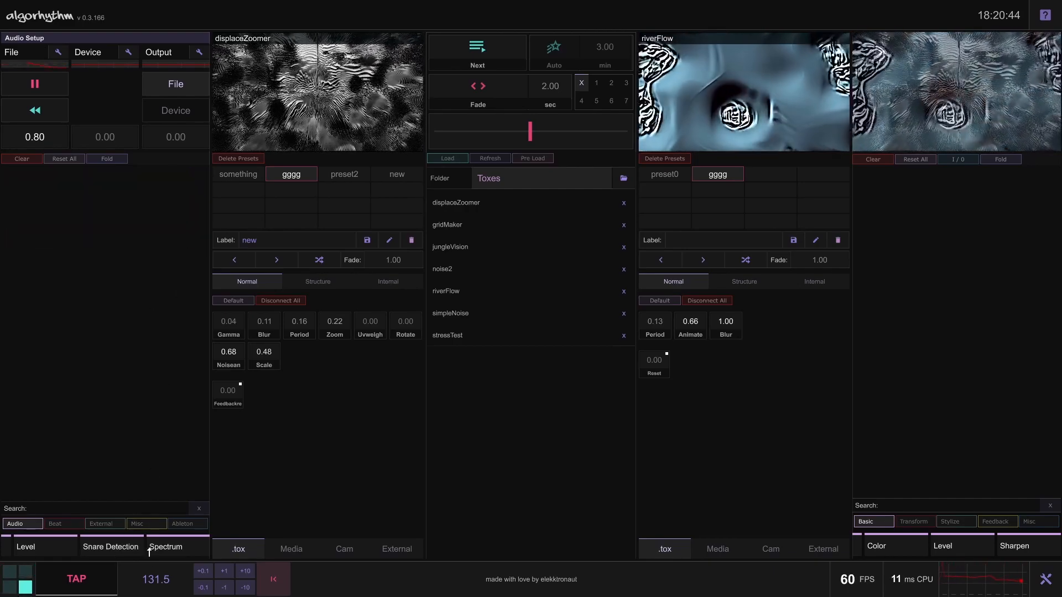
Try the Spectrum module with FFT Size 4096, read the help notes on using the audio spectrum, and remove the module
{"action": "left_click", "coordinate": [177, 544]}
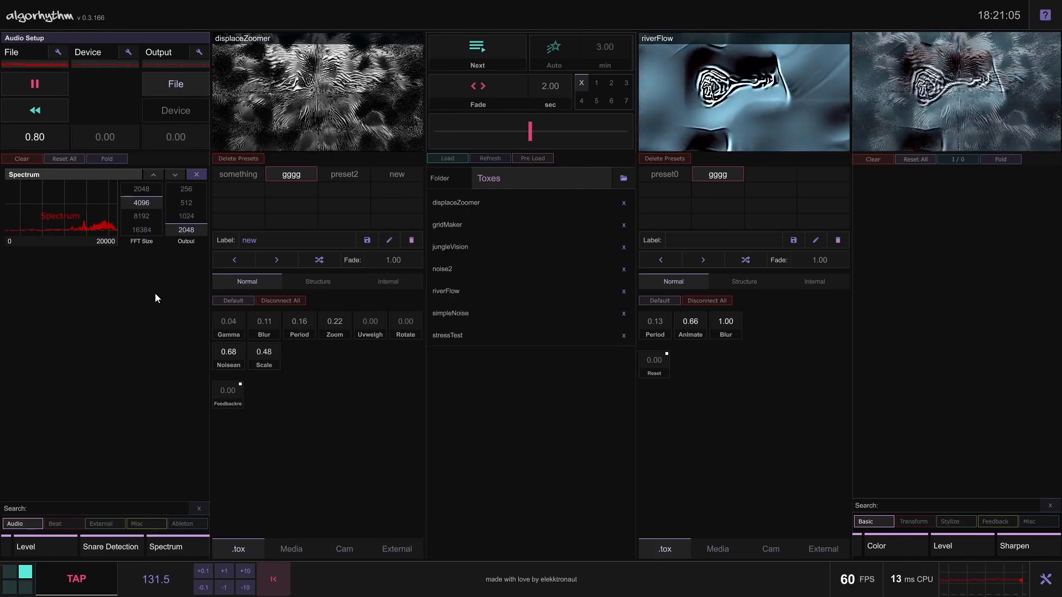
{"action": "left_click", "coordinate": [1045, 15]}
{"action": "scroll", "coordinate": [561, 285], "scroll_direction": "down", "scroll_amount": 3}
{"action": "scroll", "coordinate": [559, 283], "scroll_direction": "down", "scroll_amount": 6}
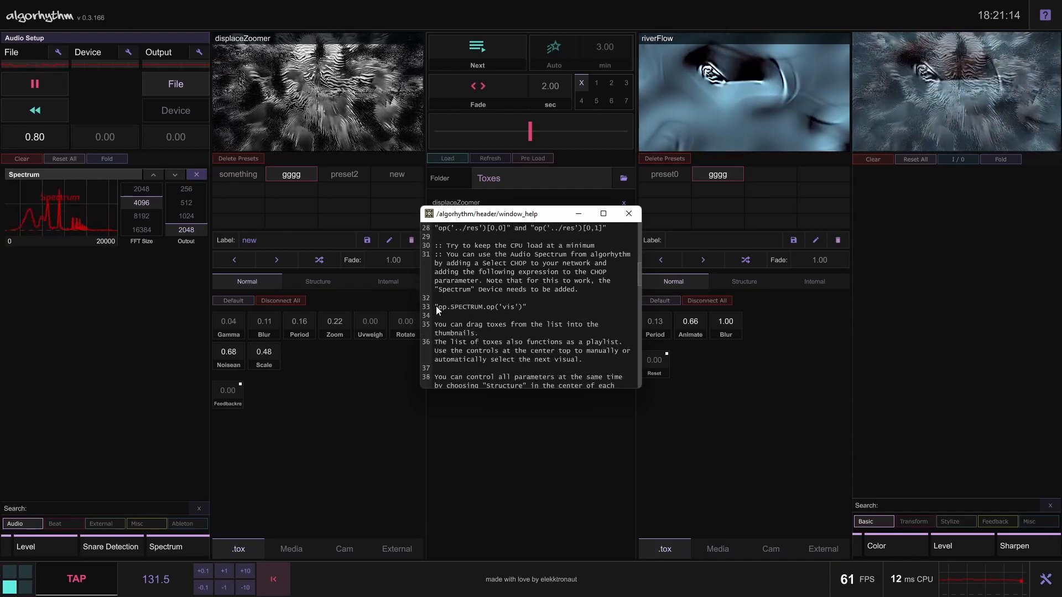
{"action": "left_click", "coordinate": [629, 214]}
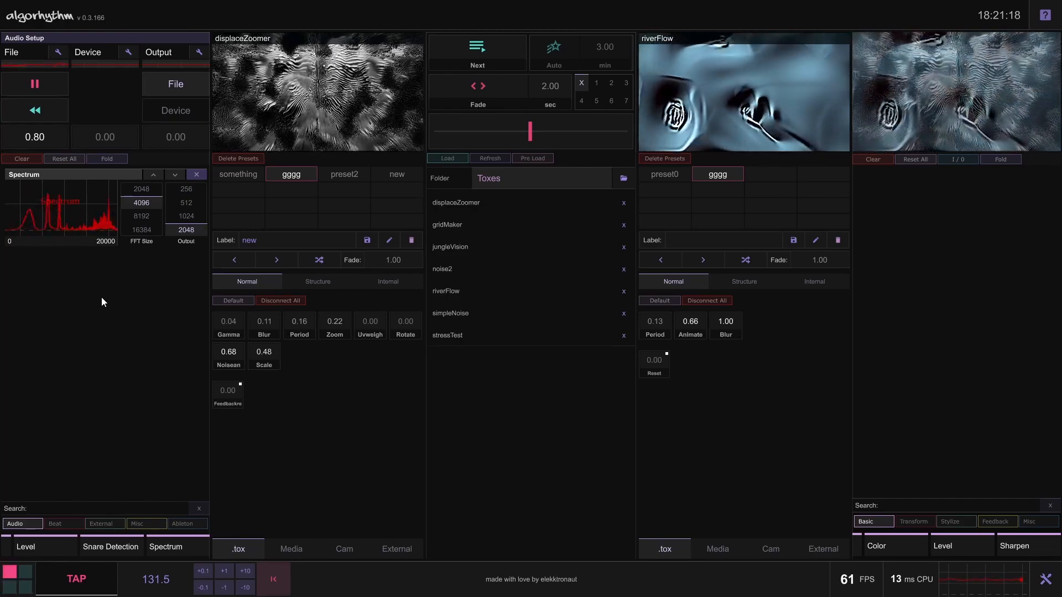
{"action": "left_click", "coordinate": [152, 203]}
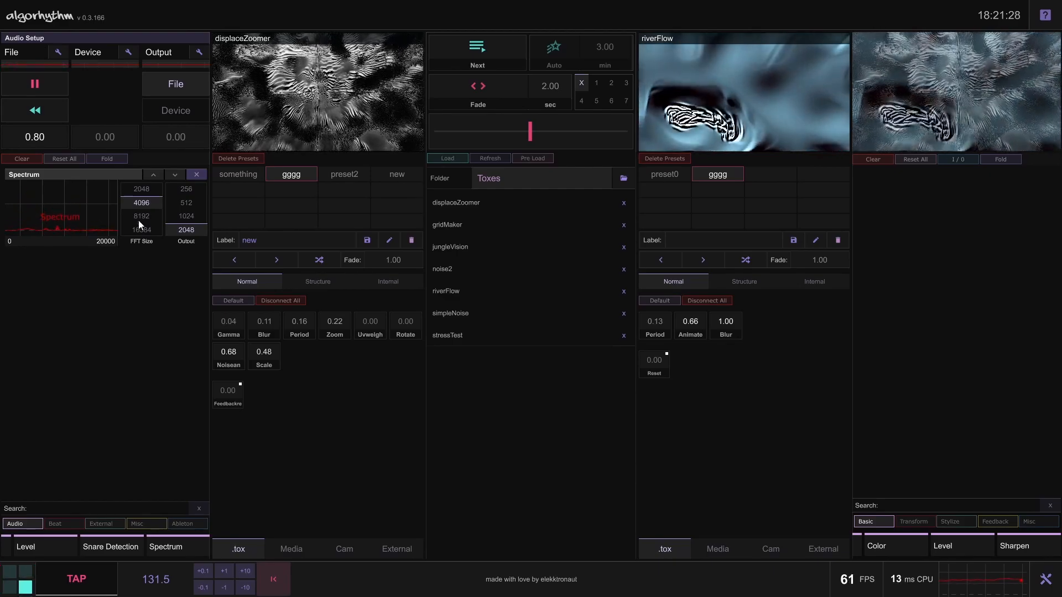
{"action": "left_click", "coordinate": [196, 173]}
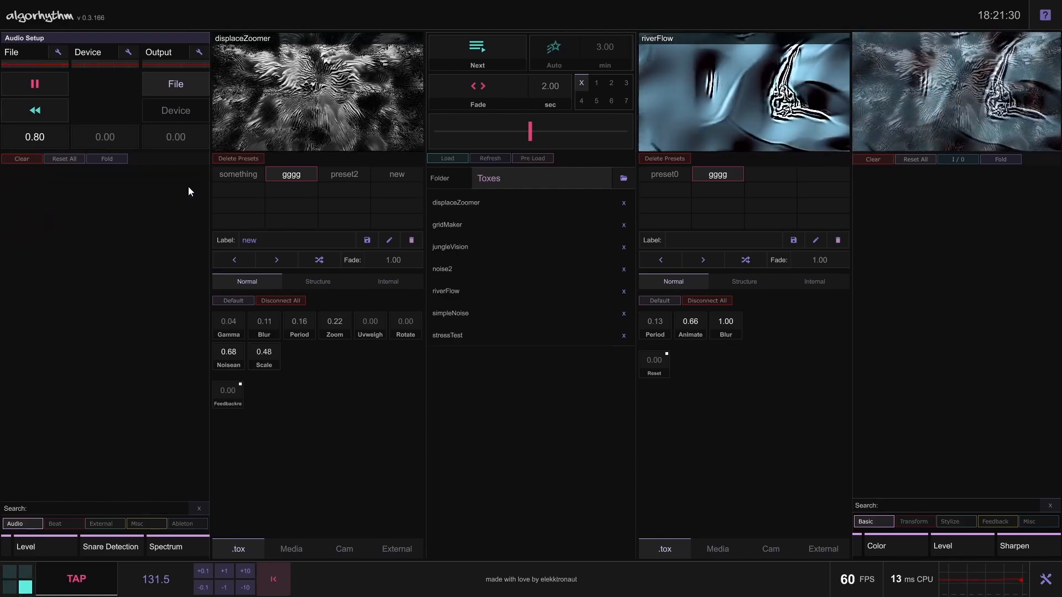
Add the MIDI 1 and OSC 1 modules from the External category and collapse the category
{"action": "left_click", "coordinate": [105, 523]}
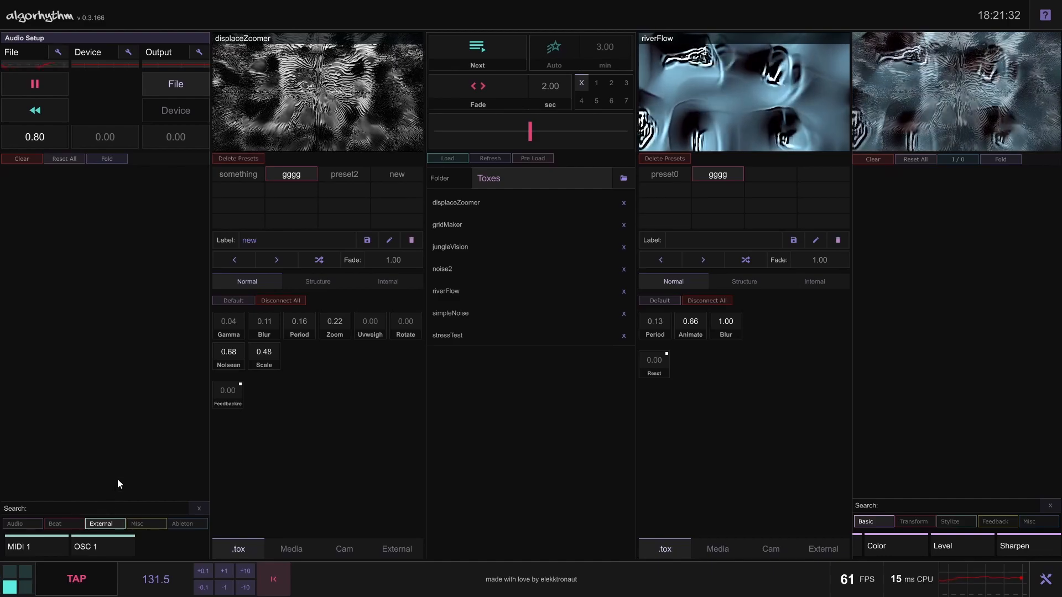
{"action": "left_click", "coordinate": [52, 546]}
{"action": "left_click", "coordinate": [103, 546]}
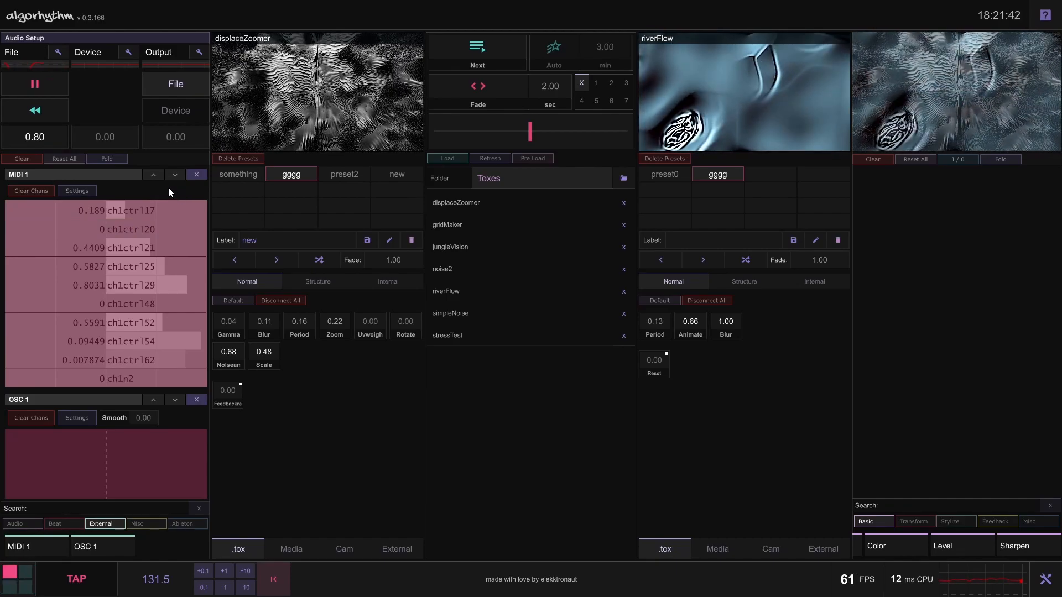
{"action": "left_click", "coordinate": [100, 524]}
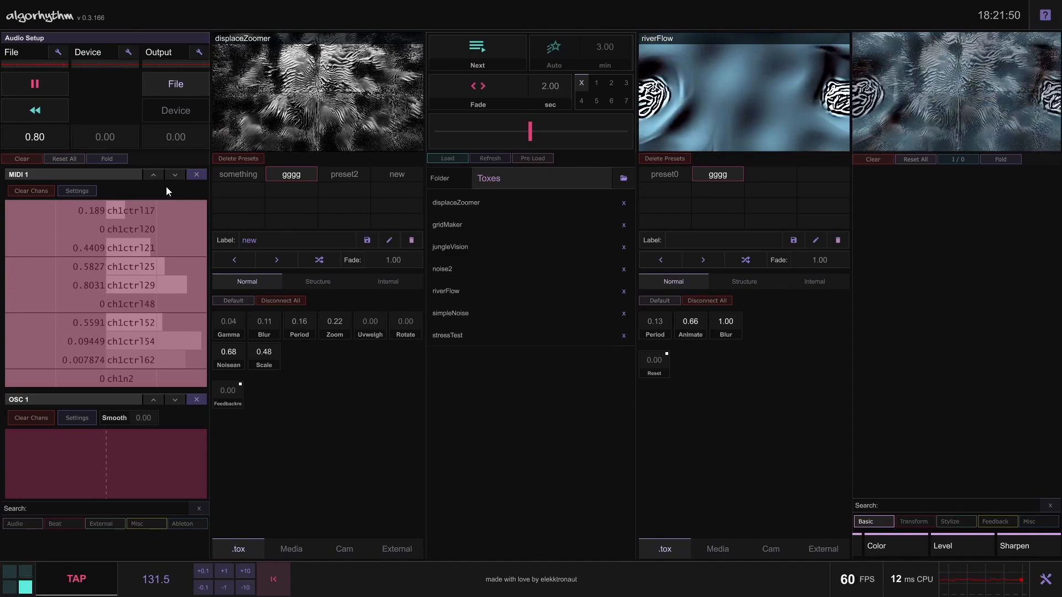
Leave perform mode to look up the MIDI Device Mapper among TouchDesigner's dialogs, and return to perform mode
{"action": "key", "text": "Escape"}
{"action": "left_click", "coordinate": [60, 23]}
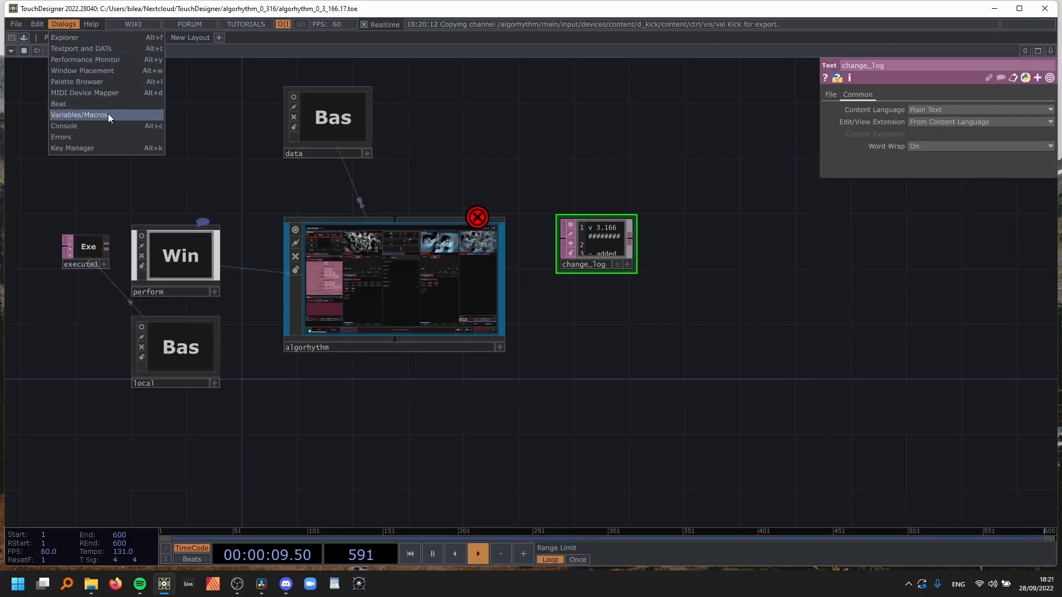
{"action": "left_click", "coordinate": [457, 128]}
{"action": "key", "text": "F1"}
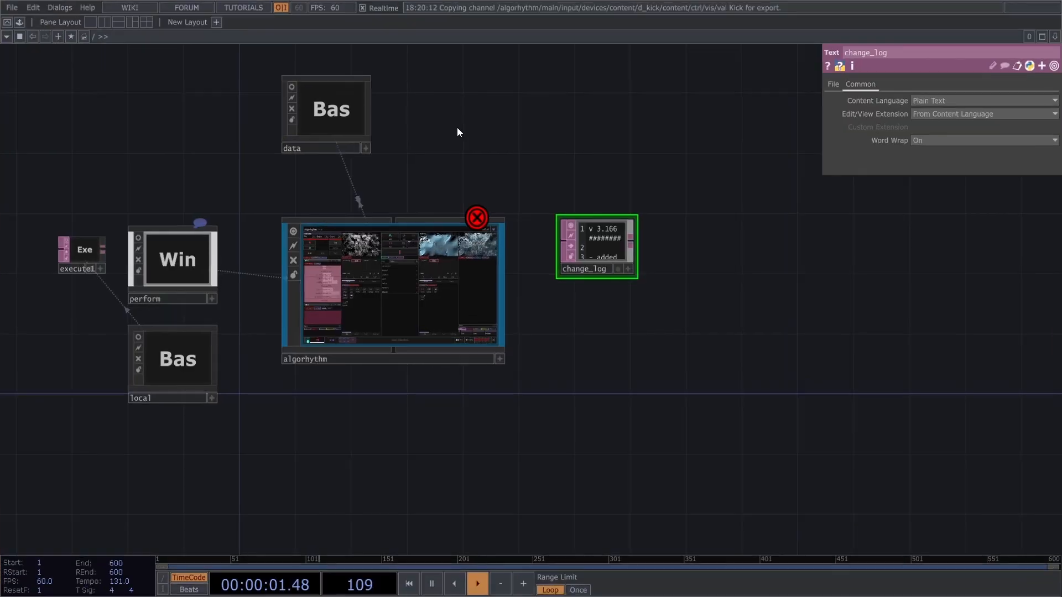
Check the MIDI 1 module's input settings, close them, and clear its channels
{"action": "left_click", "coordinate": [87, 190]}
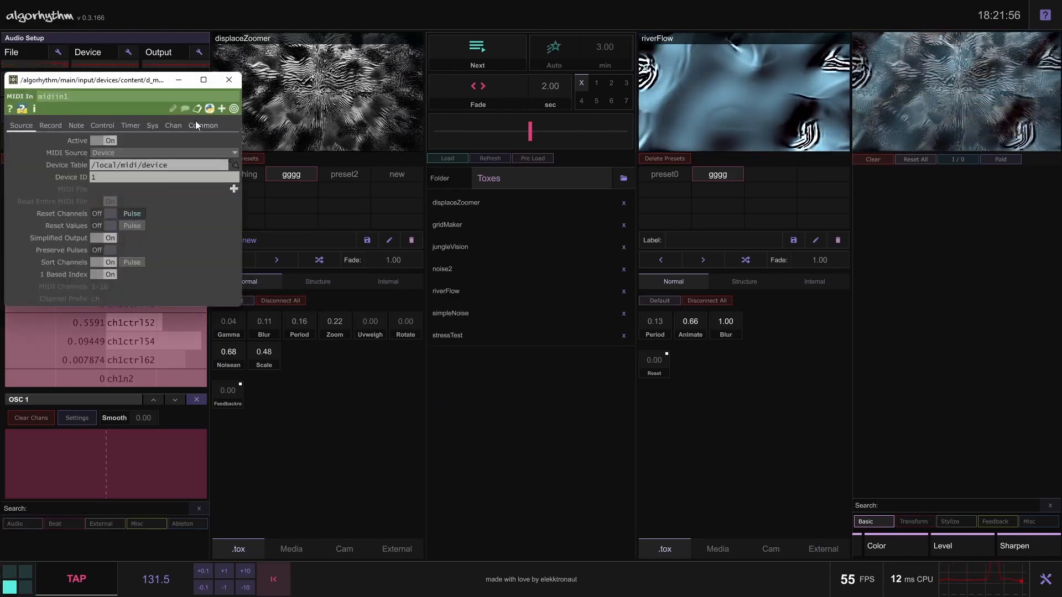
{"action": "left_click", "coordinate": [229, 80]}
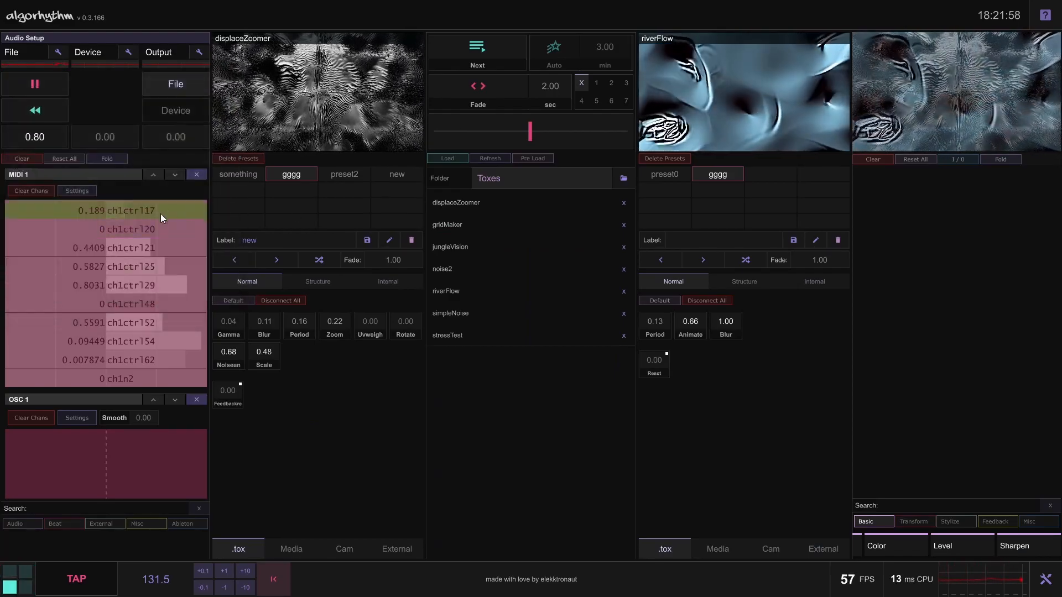
{"action": "left_click", "coordinate": [31, 191]}
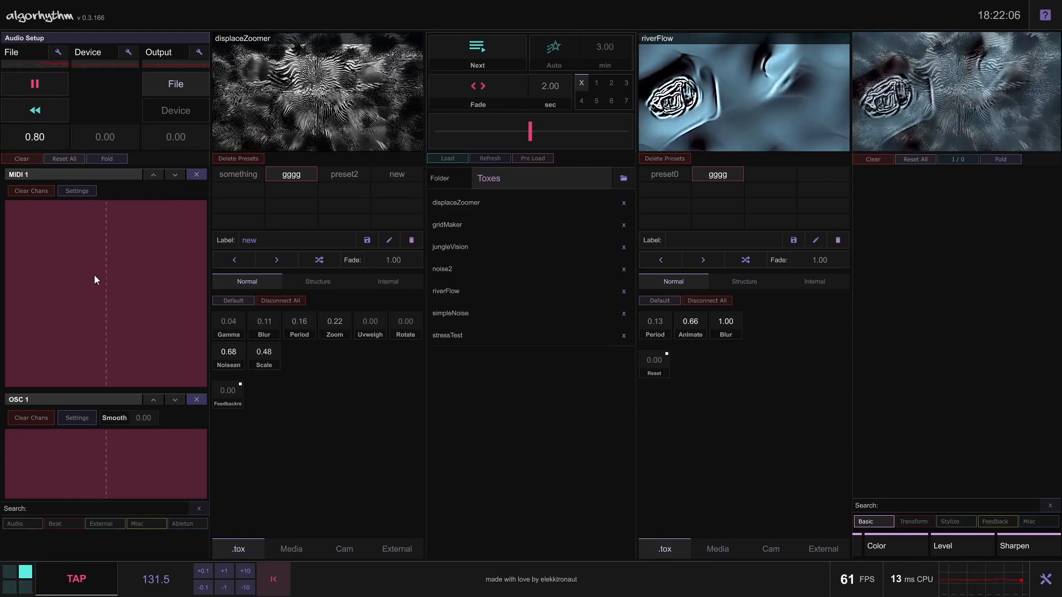
Fold the MIDI 1 module and review the OSC 1 module's input settings, including the network port
{"action": "left_click", "coordinate": [111, 177]}
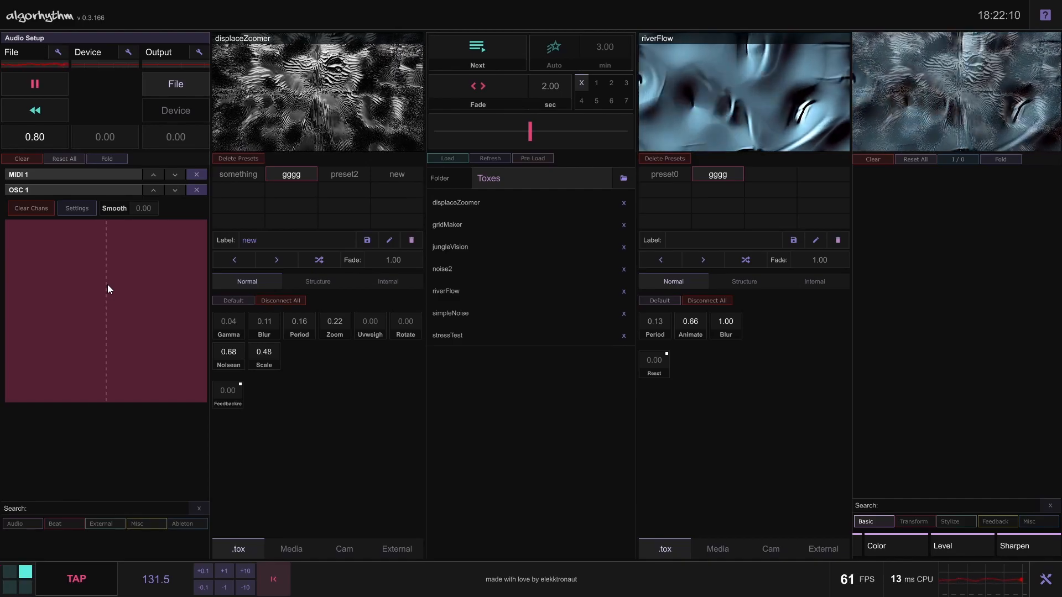
{"action": "left_click", "coordinate": [89, 212]}
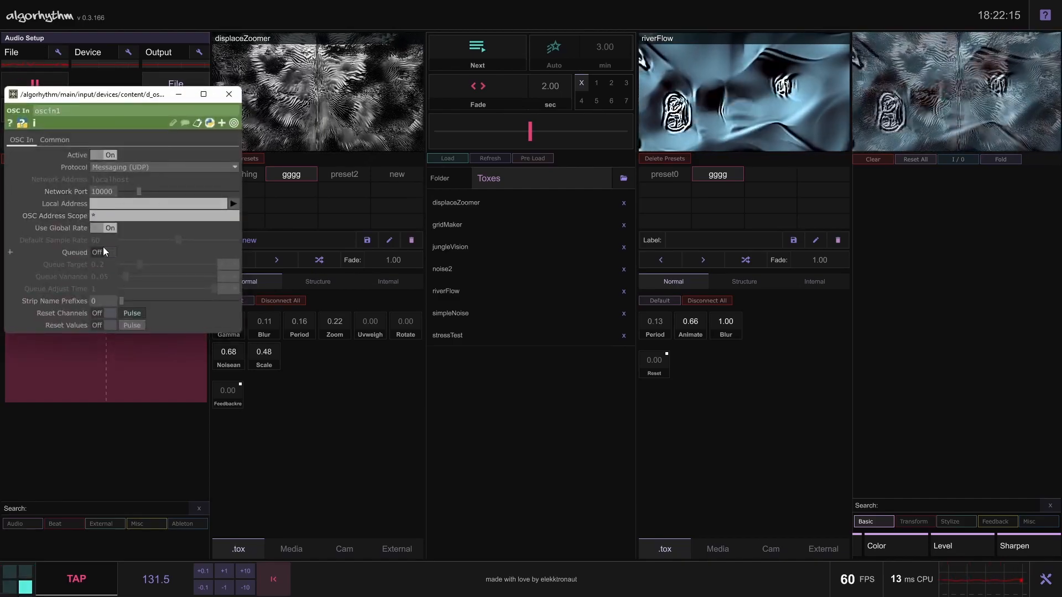
{"action": "left_click", "coordinate": [229, 94]}
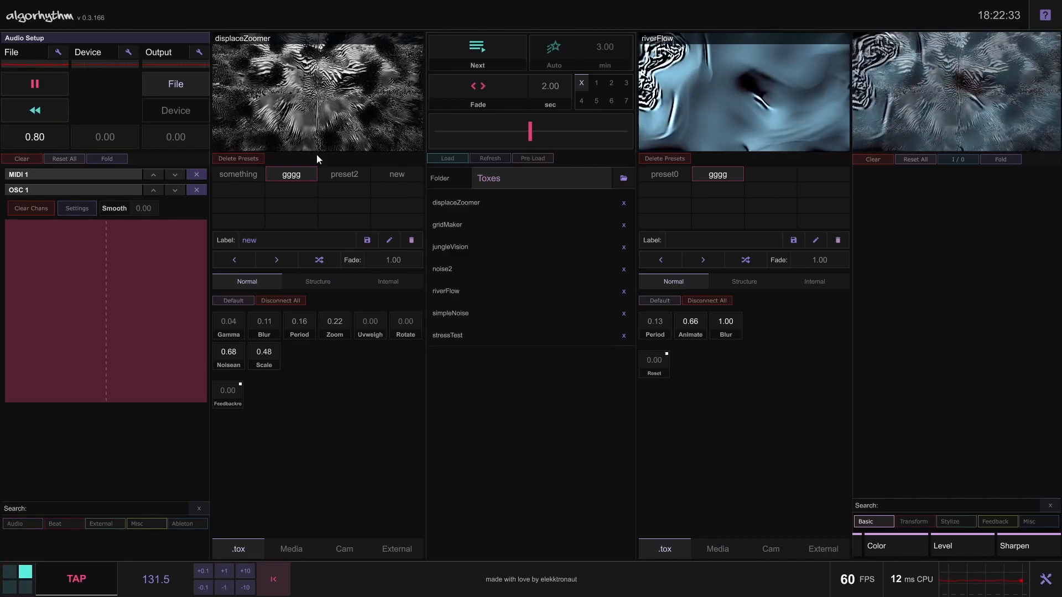
Set displaceZoomer's Gamma to 0.29 and unfold the MIDI 1 module
{"action": "left_click_drag", "start_coordinate": [243, 328], "coordinate": [240, 282]}
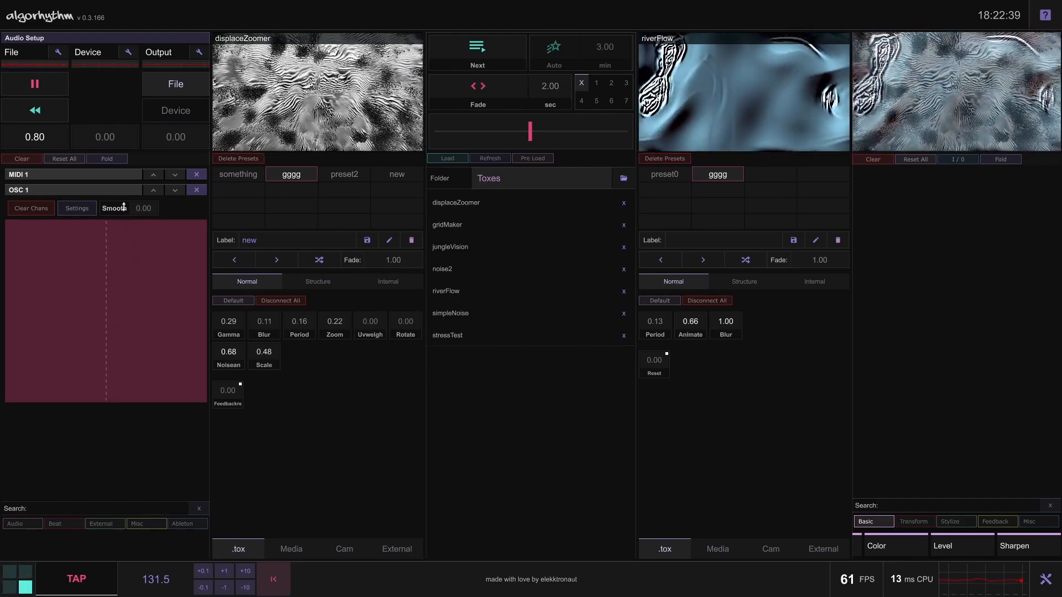
{"action": "left_click", "coordinate": [127, 175]}
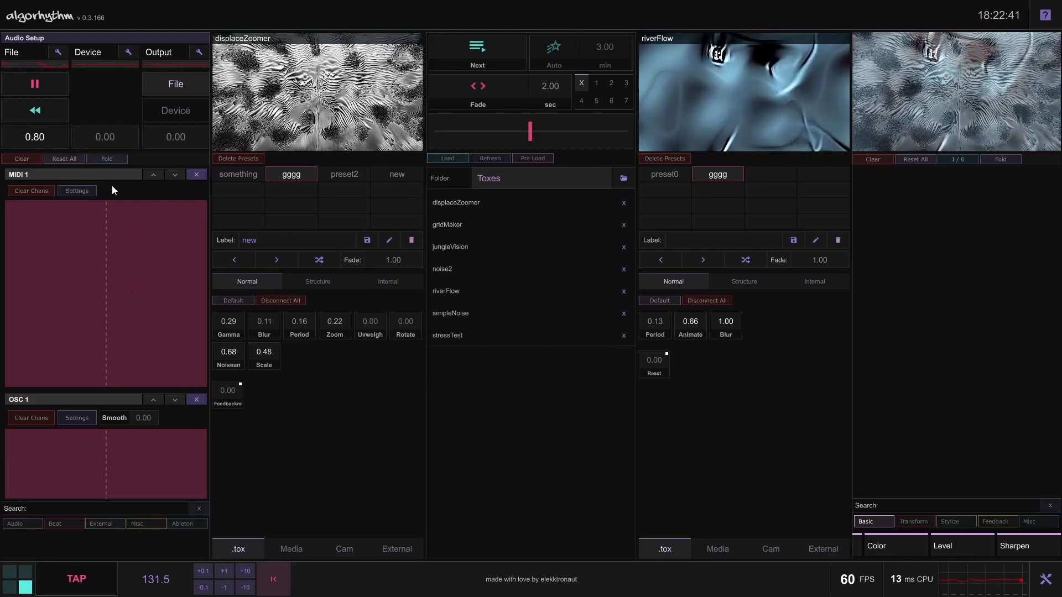
Add the Kick Detection and Hats Detection modules from the Audio category and look through the whole module stack
{"action": "left_click", "coordinate": [32, 524]}
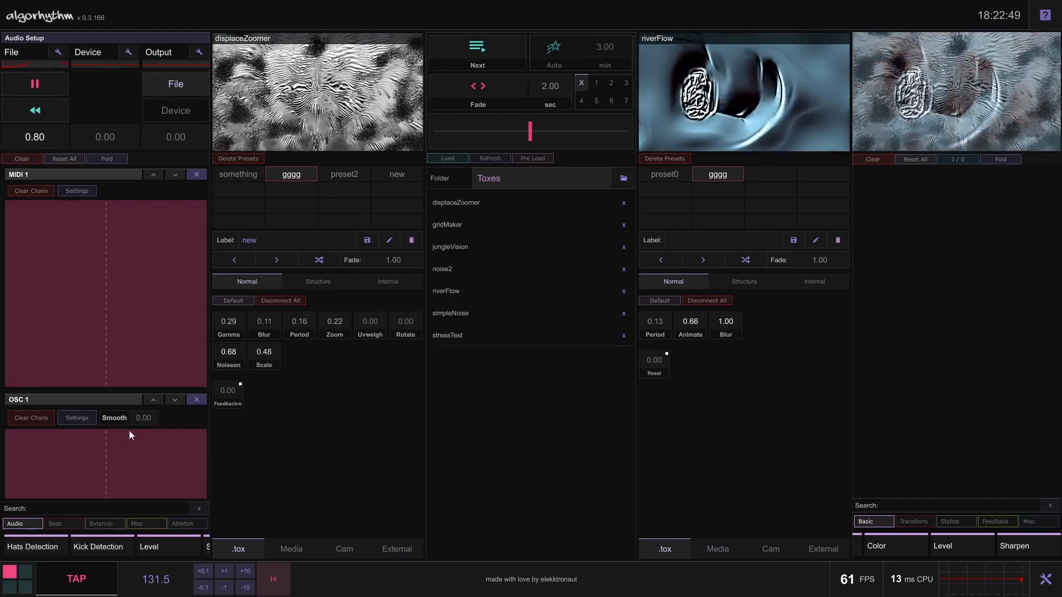
{"action": "scroll", "coordinate": [126, 437], "scroll_direction": "down", "scroll_amount": 5}
{"action": "scroll", "coordinate": [111, 416], "scroll_direction": "up", "scroll_amount": 5}
{"action": "scroll", "coordinate": [112, 409], "scroll_direction": "down", "scroll_amount": 5}
{"action": "scroll", "coordinate": [118, 332], "scroll_direction": "up", "scroll_amount": 5}
{"action": "scroll", "coordinate": [125, 348], "scroll_direction": "down", "scroll_amount": 5}
{"action": "scroll", "coordinate": [128, 360], "scroll_direction": "up", "scroll_amount": 1}
{"action": "scroll", "coordinate": [128, 360], "scroll_direction": "up", "scroll_amount": 5}
{"action": "scroll", "coordinate": [178, 346], "scroll_direction": "up", "scroll_amount": 1}
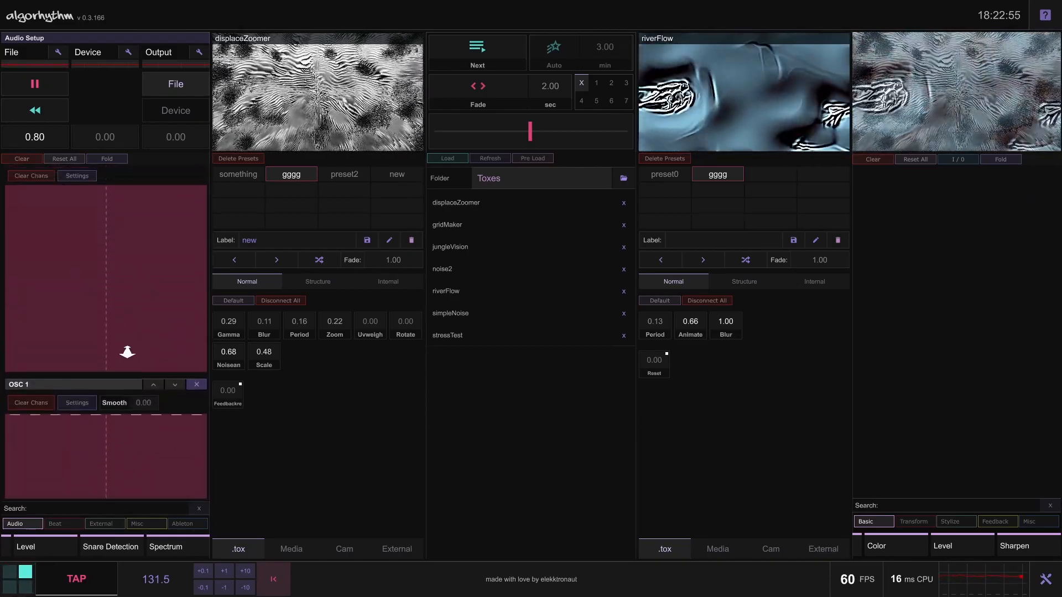
{"action": "scroll", "coordinate": [129, 401], "scroll_direction": "down", "scroll_amount": 5}
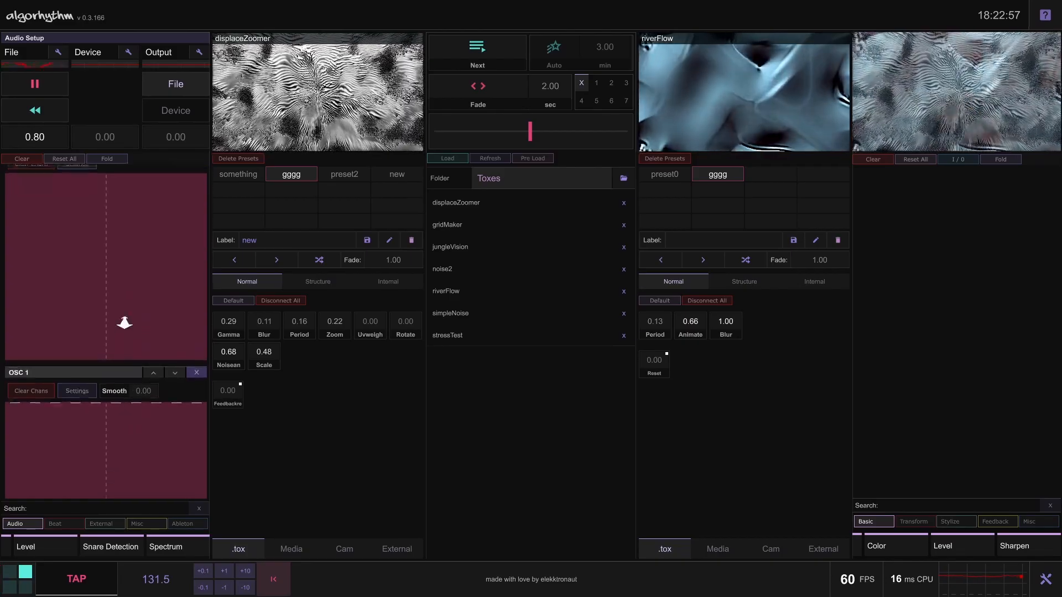
{"action": "scroll", "coordinate": [121, 265], "scroll_direction": "down", "scroll_amount": 1}
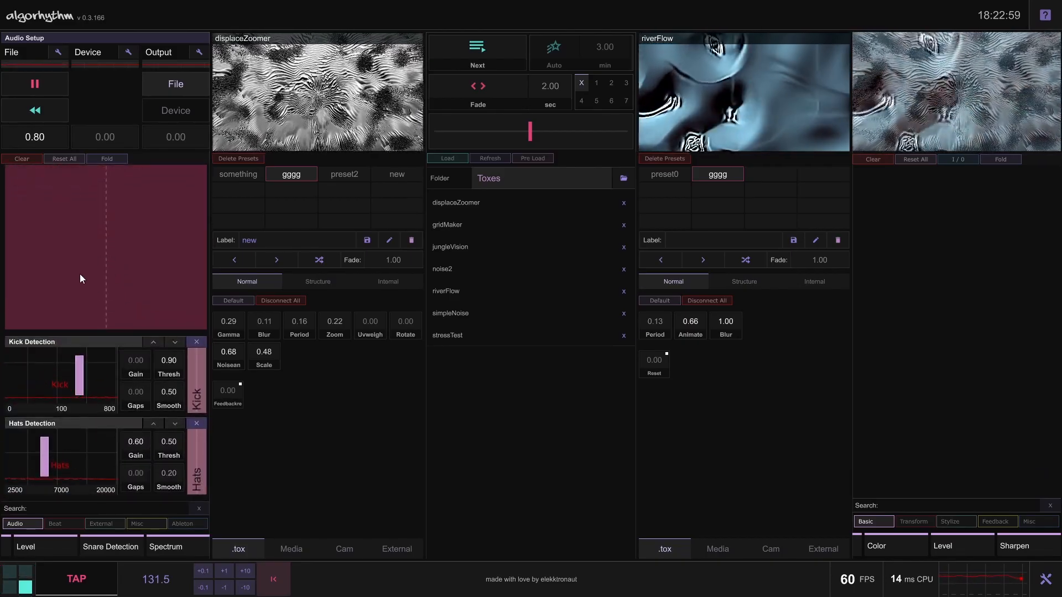
{"action": "scroll", "coordinate": [13, 393], "scroll_direction": "up", "scroll_amount": 6}
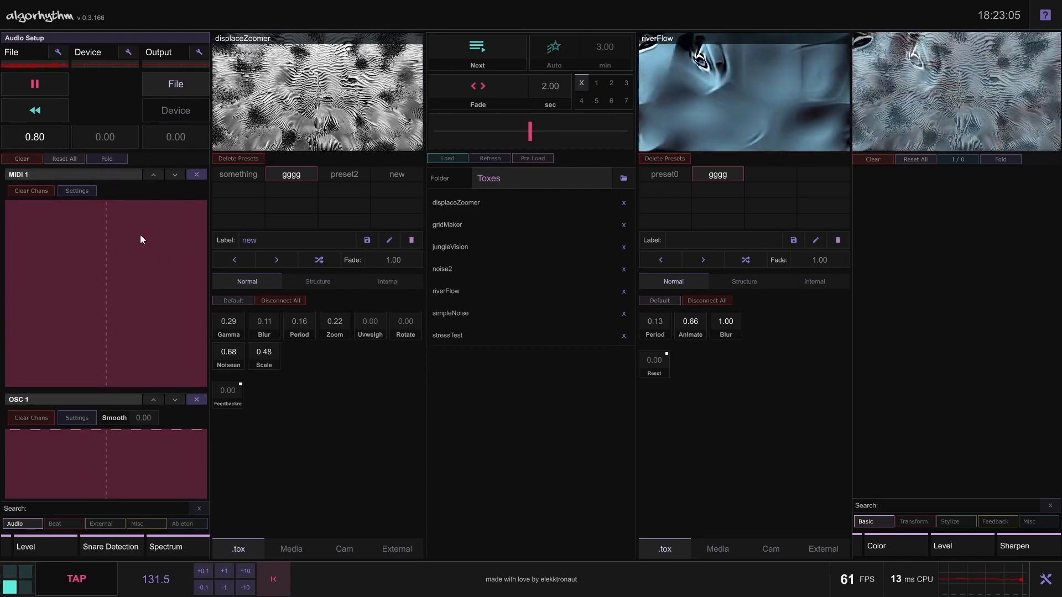
Clear all input modules and add Constant 2 from the Misc category with its Speed at 0.40
{"action": "left_click", "coordinate": [20, 159]}
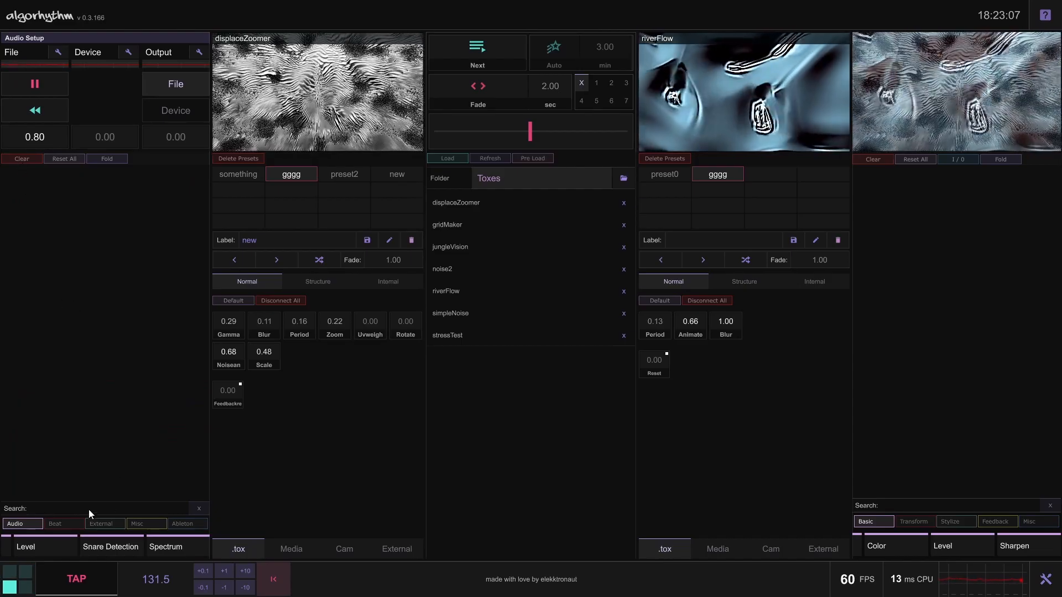
{"action": "left_click", "coordinate": [65, 525]}
{"action": "left_click", "coordinate": [160, 524]}
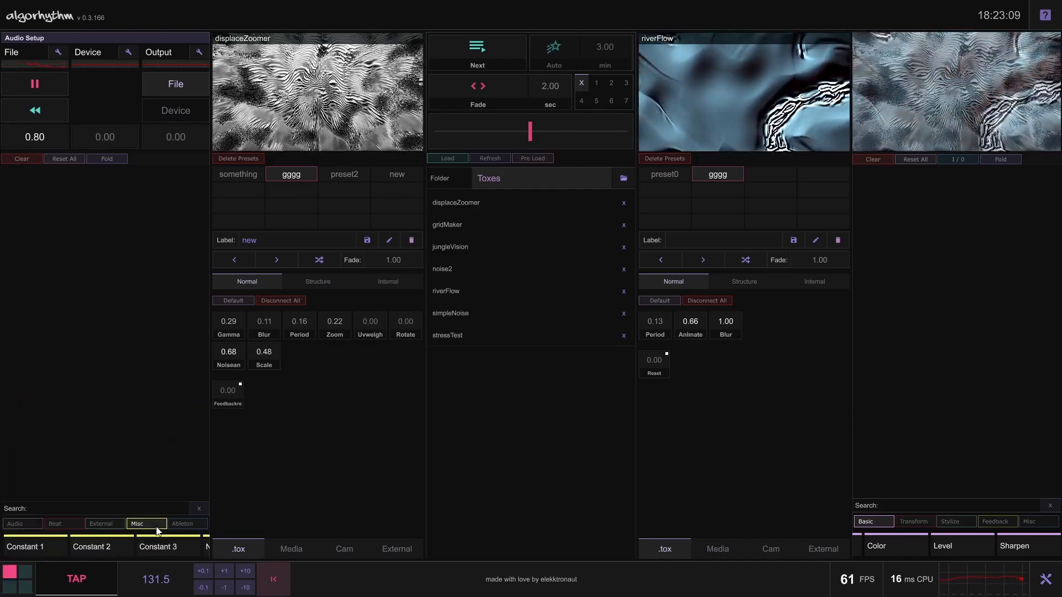
{"action": "left_click", "coordinate": [80, 549]}
{"action": "left_click_drag", "start_coordinate": [113, 193], "coordinate": [107, 214]}
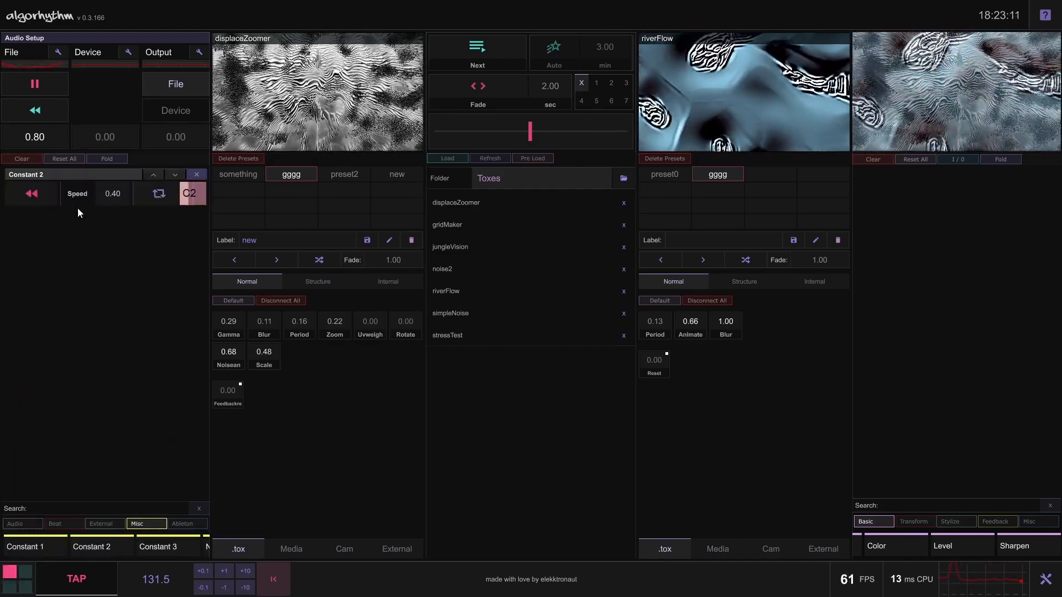
Restart Constant 2, switch its loop mode, and connect its C2 channel to displaceZoomer's Gamma
{"action": "left_click", "coordinate": [43, 195]}
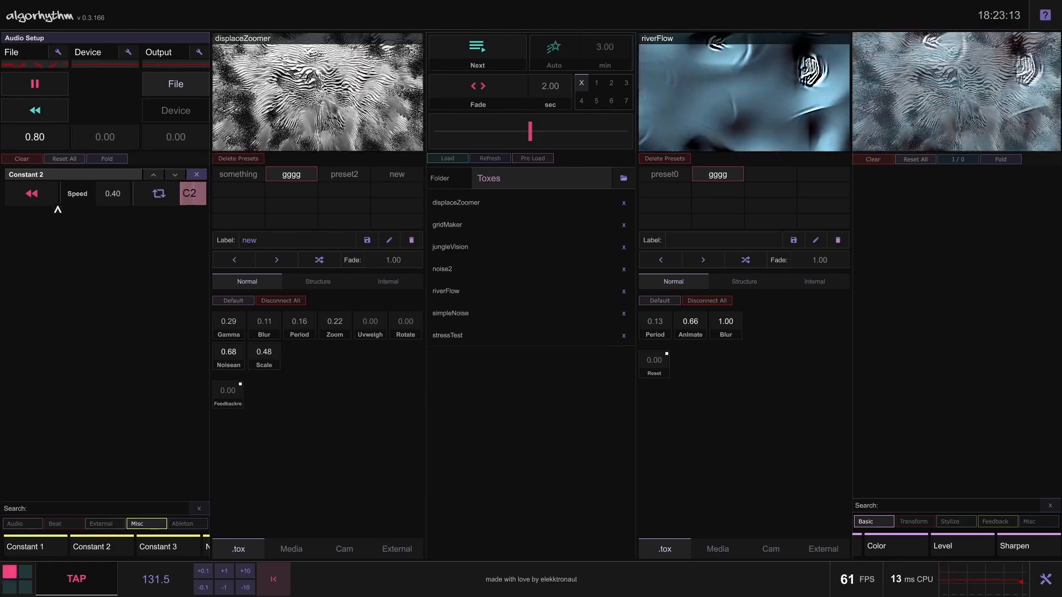
{"action": "left_click", "coordinate": [159, 194]}
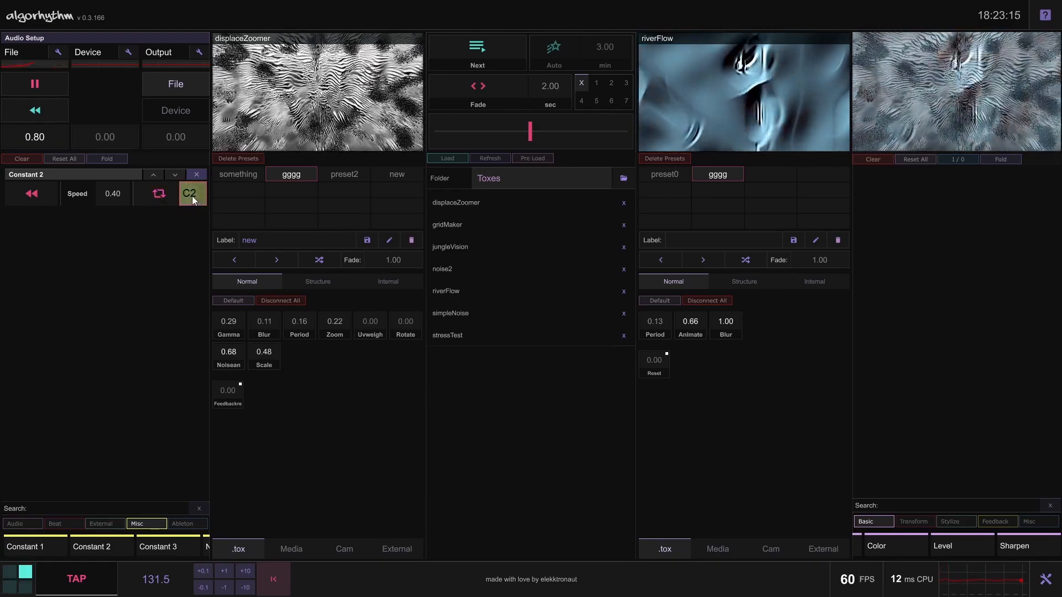
{"action": "left_click_drag", "start_coordinate": [191, 197], "coordinate": [229, 323]}
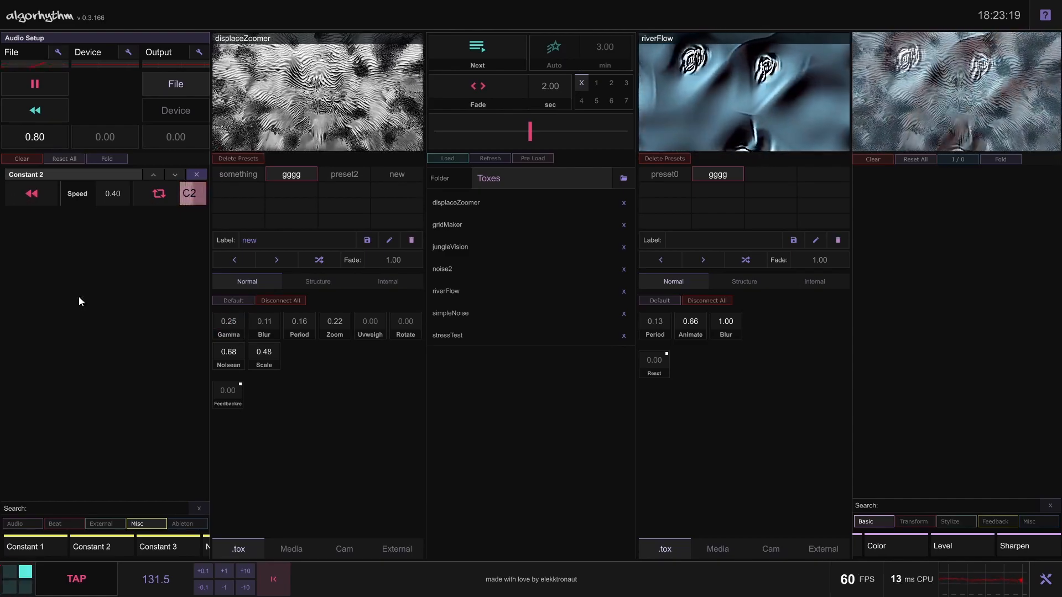
Add the Noise 1 module, view the Ableton category, and remove the Noise 1 and Constant 2 modules
{"action": "left_click", "coordinate": [202, 546]}
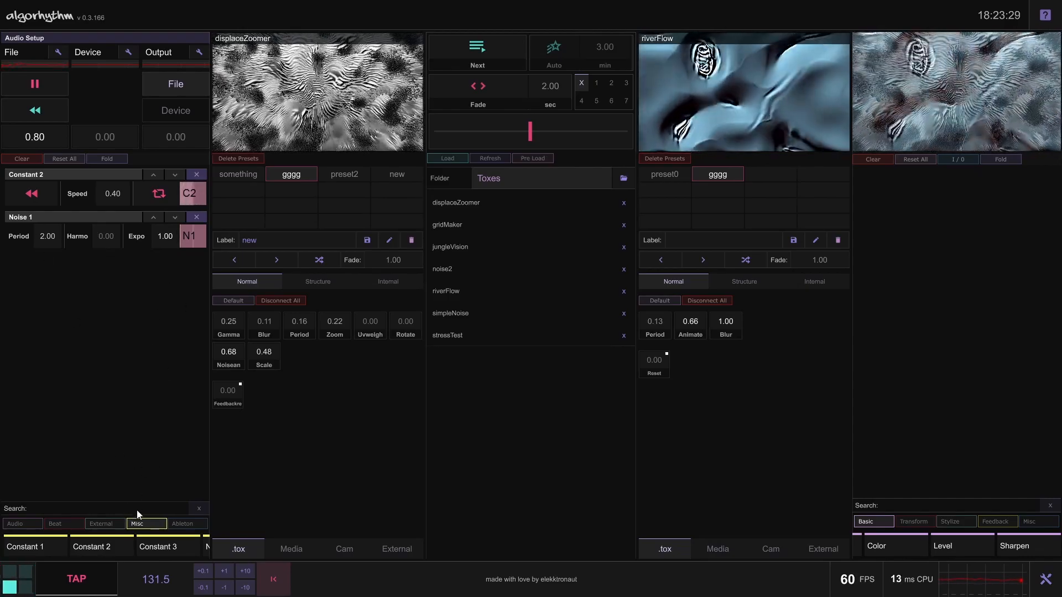
{"action": "left_click", "coordinate": [144, 522]}
{"action": "left_click", "coordinate": [181, 525]}
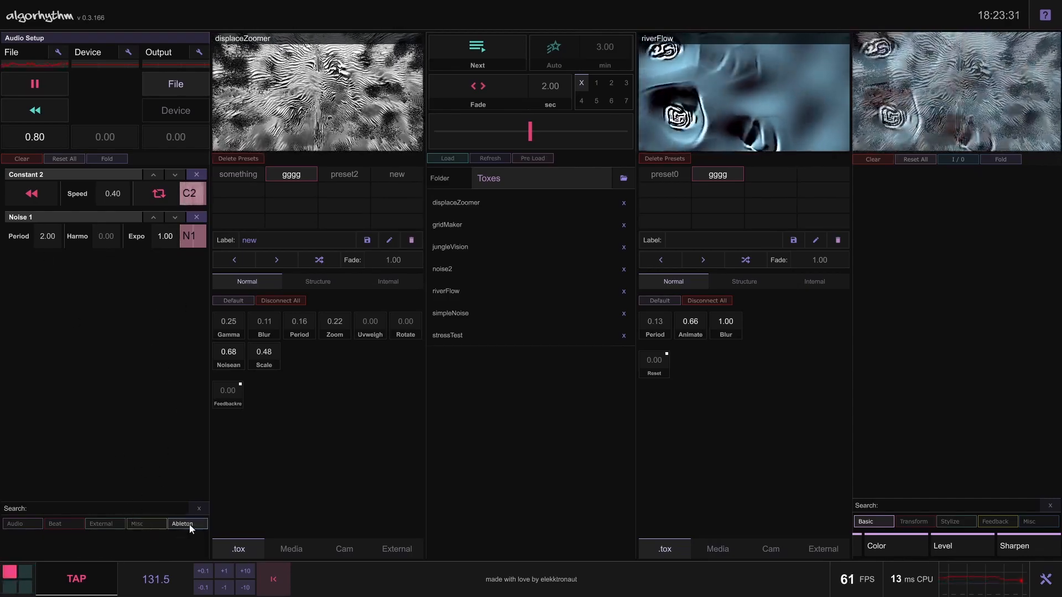
{"action": "left_click", "coordinate": [197, 217]}
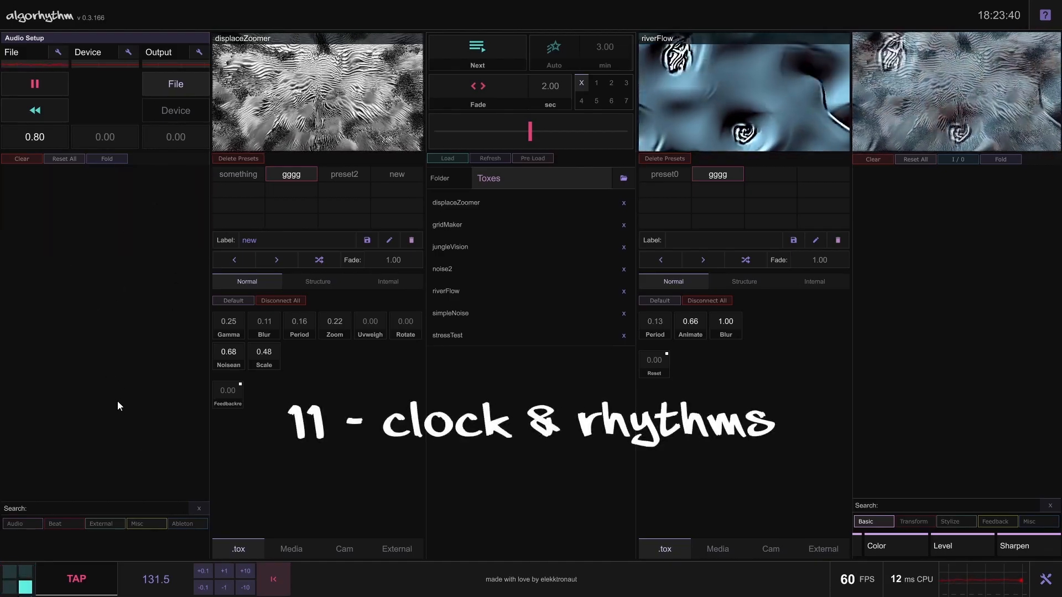
Add the Rhythms module from the Beat category and set the tempo to 120.0 BPM
{"action": "left_click", "coordinate": [60, 524]}
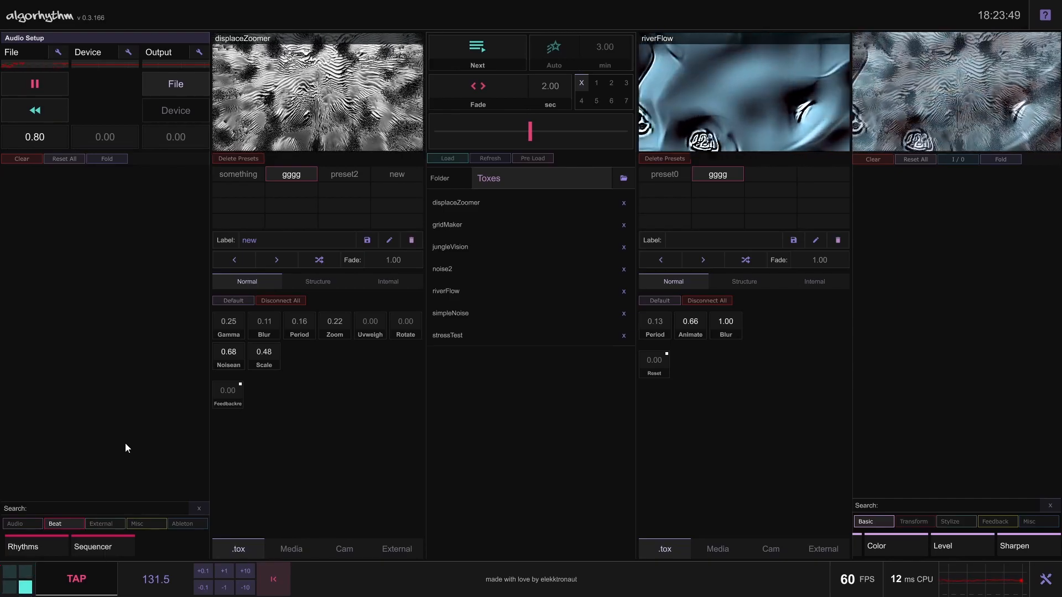
{"action": "left_click", "coordinate": [33, 552]}
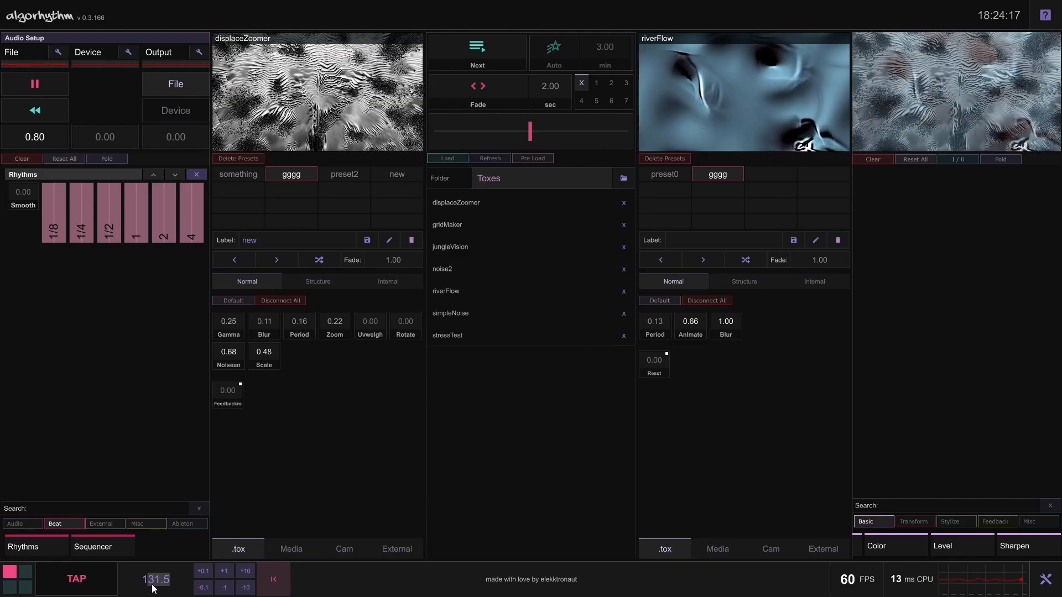
{"action": "key", "text": "Return"}
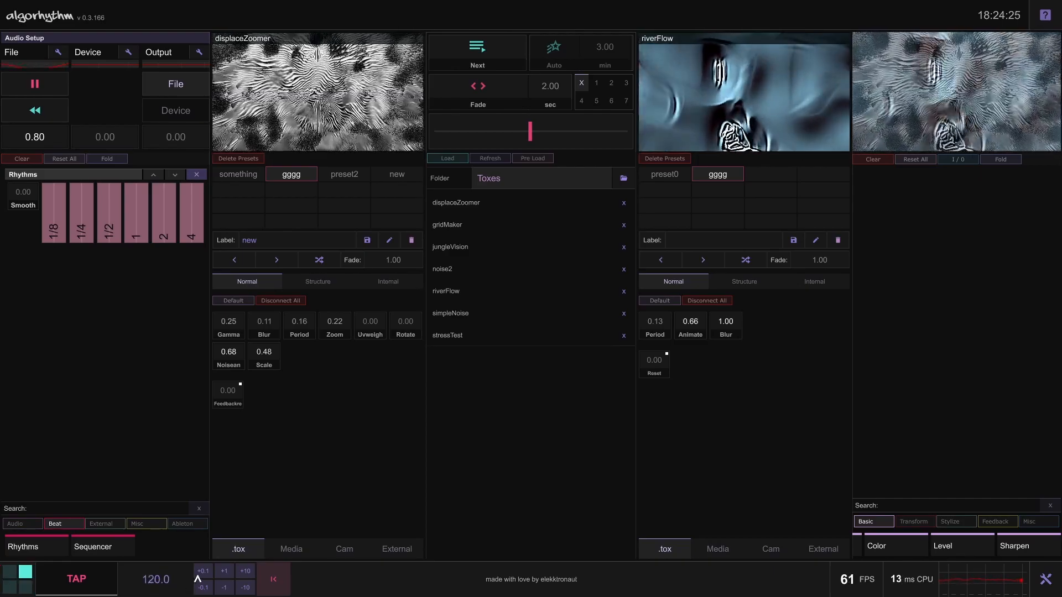
Try nudging the tempo up and down with the preset increments, ending back at 120.0 BPM
{"action": "left_click", "coordinate": [203, 590]}
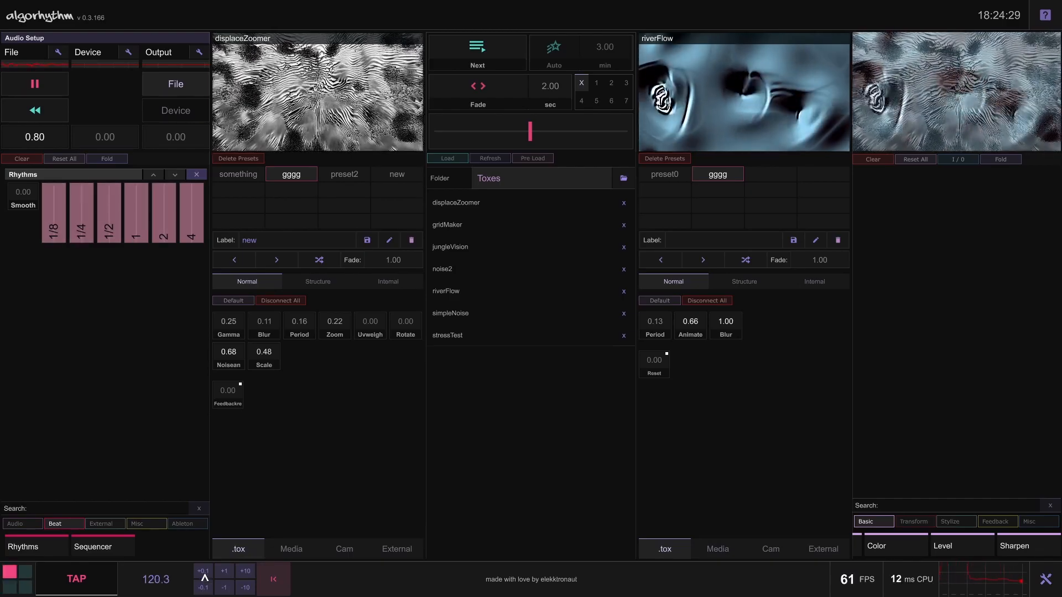
{"action": "left_click", "coordinate": [228, 589]}
{"action": "left_click", "coordinate": [208, 590]}
{"action": "left_click", "coordinate": [208, 576]}
{"action": "left_click", "coordinate": [209, 575]}
{"action": "left_click", "coordinate": [208, 586]}
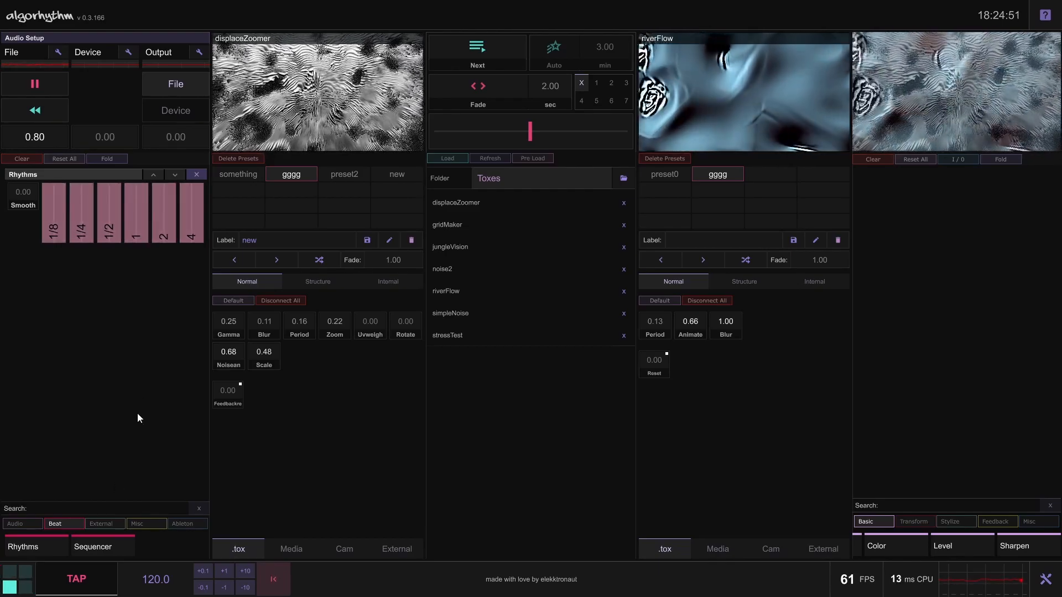
Raise the audio output volume to 0.68 and tap the tempo along with the track to about 131.3 BPM
{"action": "left_click_drag", "start_coordinate": [178, 137], "coordinate": [184, 118]}
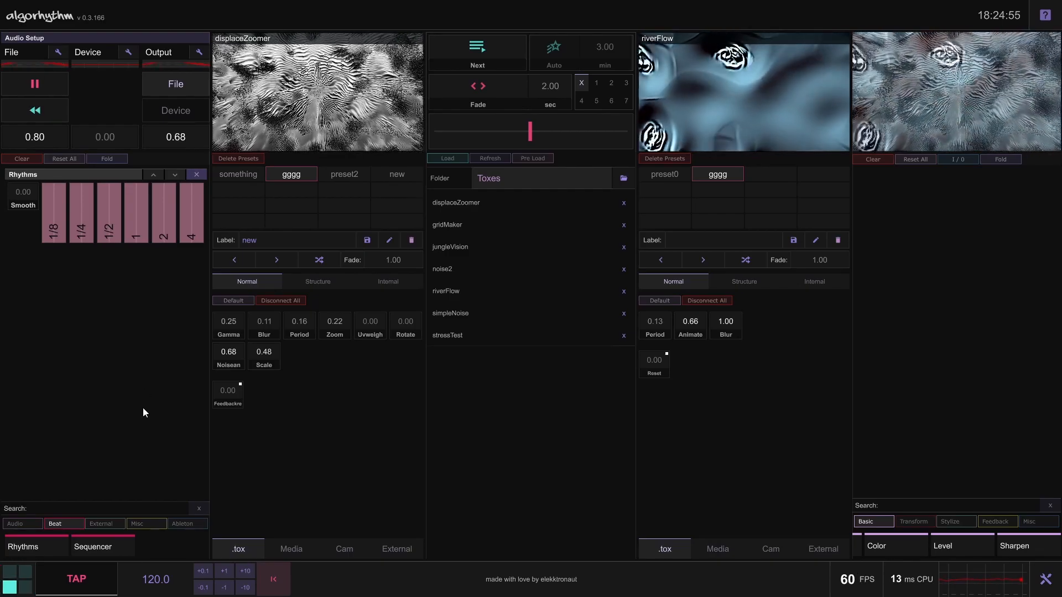
{"action": "left_click", "coordinate": [84, 576]}
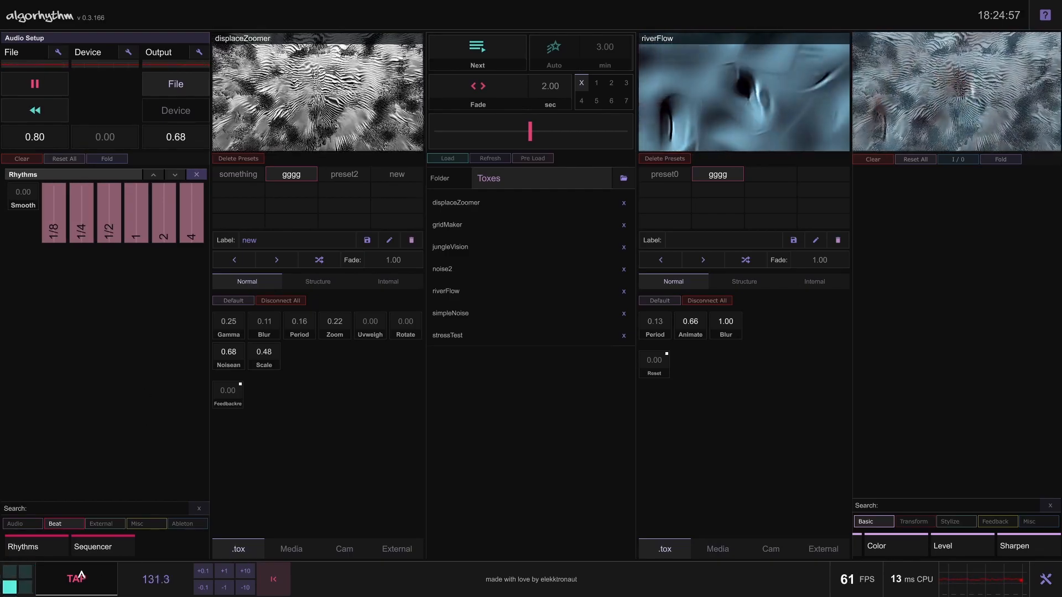
{"action": "left_click", "coordinate": [83, 577]}
{"action": "left_click", "coordinate": [83, 576]}
{"action": "left_click", "coordinate": [81, 575]}
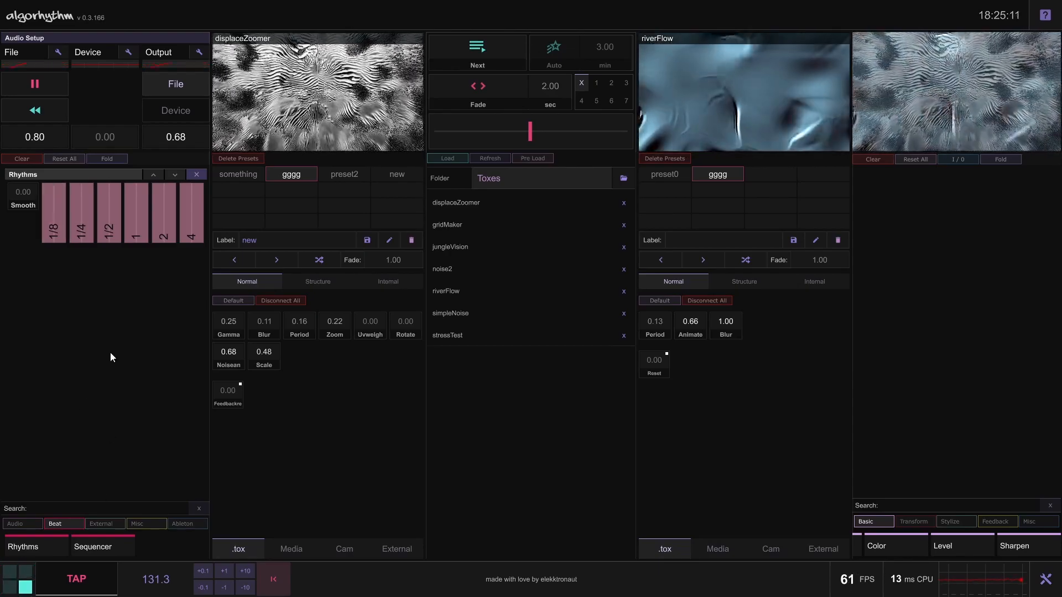
Add the Kick Detection module from the Audio category below Rhythms
{"action": "left_click", "coordinate": [36, 523]}
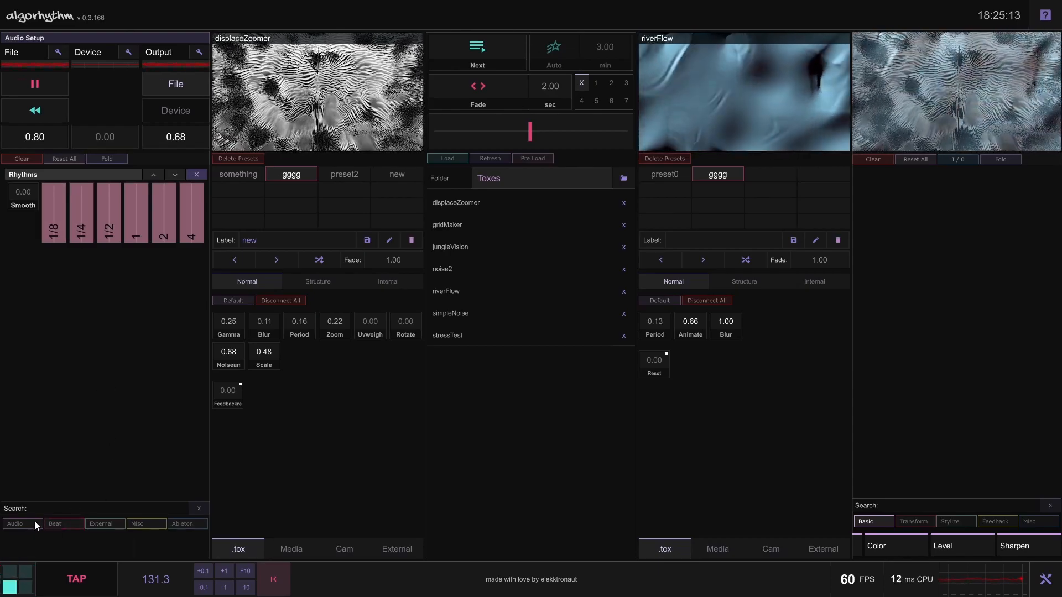
{"action": "left_click", "coordinate": [98, 545]}
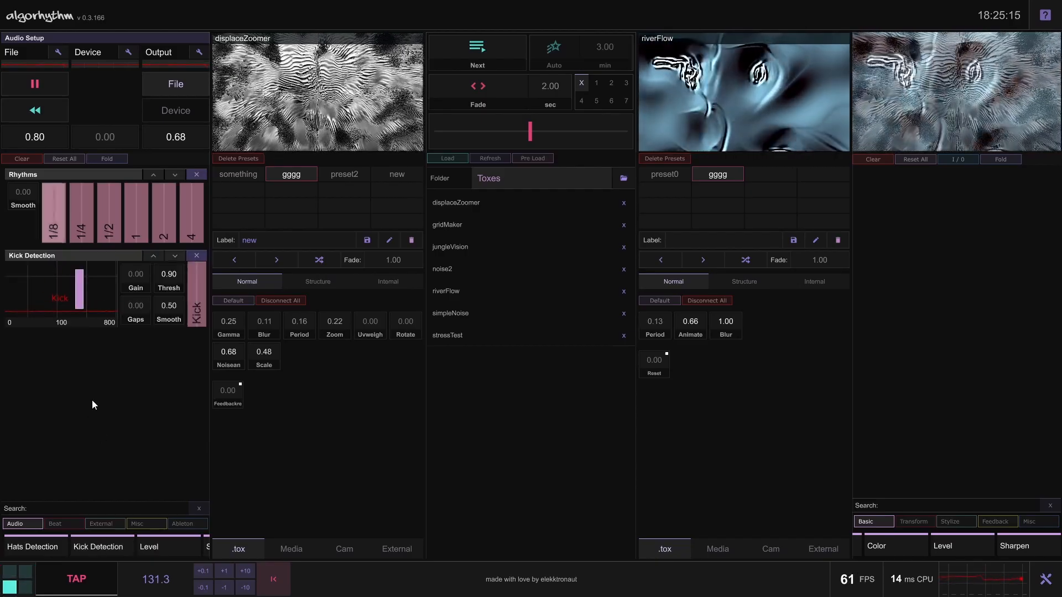
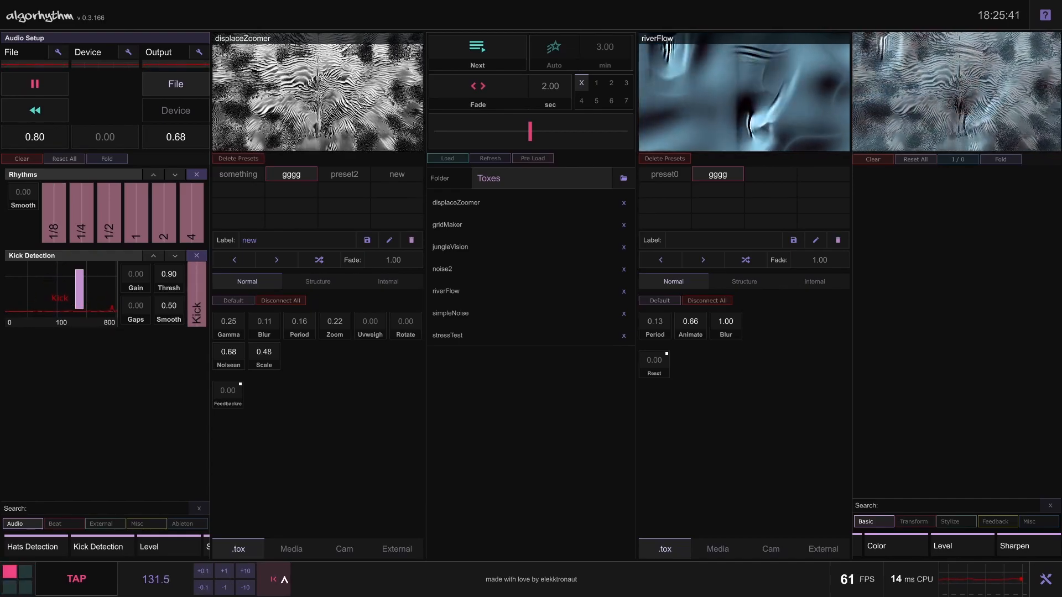
Lower the audio output volume to 0.00 and remove the Kick Detection module
{"action": "left_click_drag", "start_coordinate": [189, 131], "coordinate": [180, 190]}
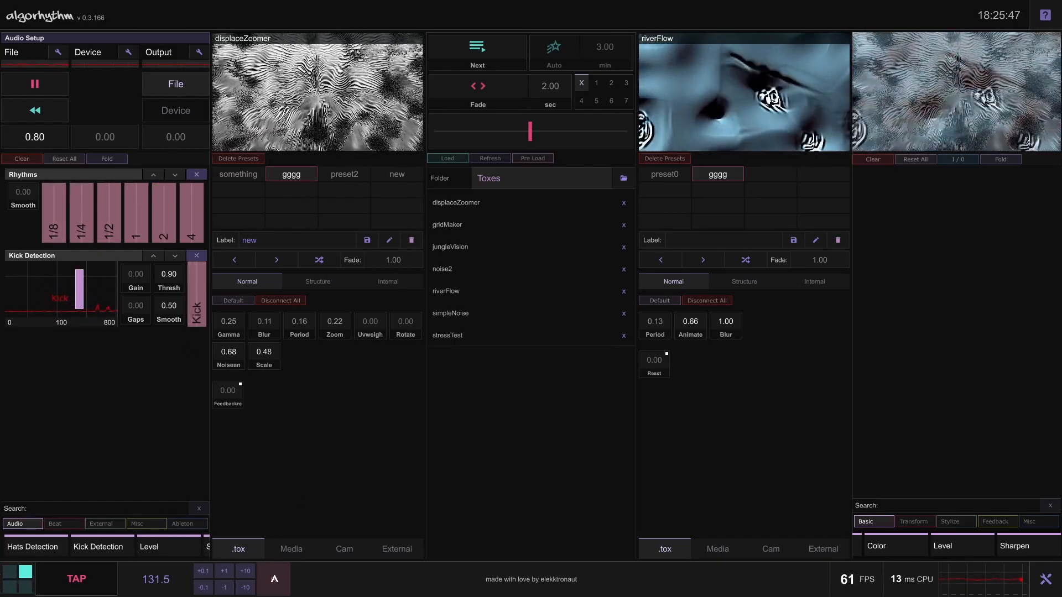
{"action": "left_click", "coordinate": [195, 259]}
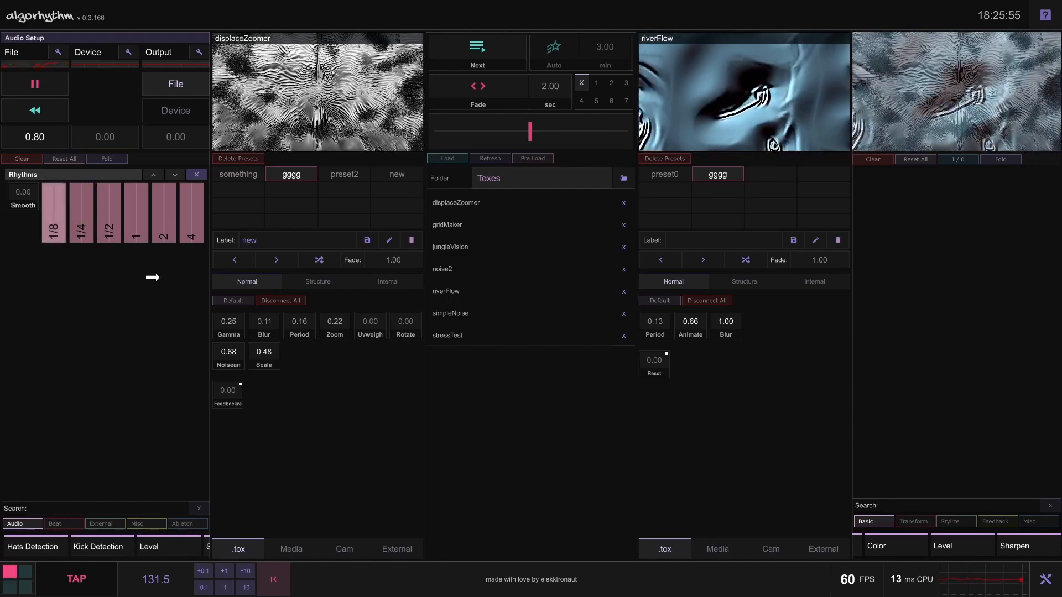
Connect the 1/4 output of Rhythms to the displaceZoomer deck's Gamma parameter and remove the Rhythms module
{"action": "left_click_drag", "start_coordinate": [81, 221], "coordinate": [239, 329]}
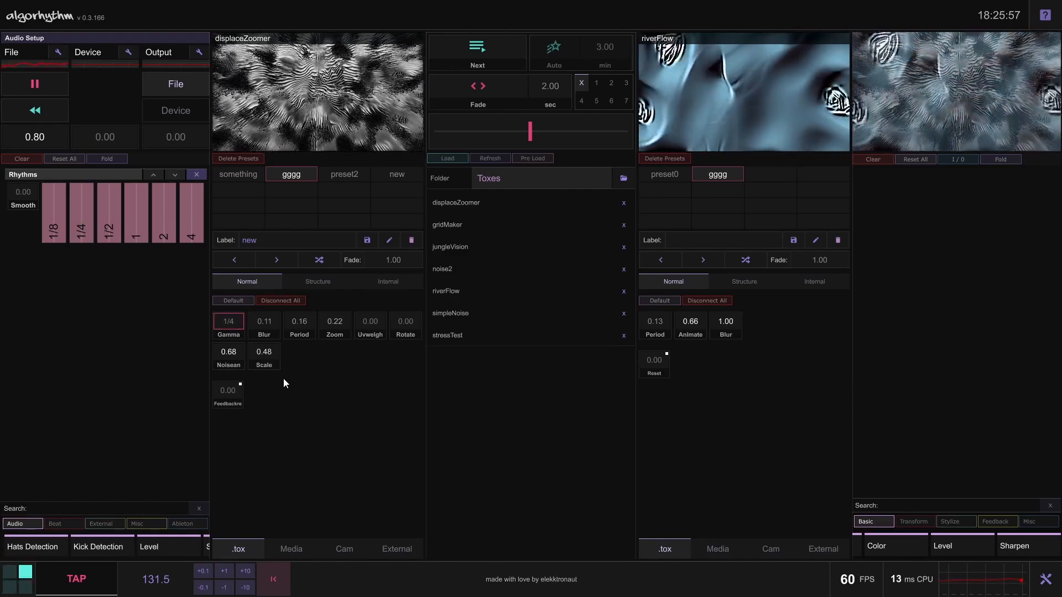
{"action": "left_click", "coordinate": [196, 175]}
Add the Sequencer module from the Beat category and set its pattern to steps 3, 5 and 8
{"action": "left_click", "coordinate": [64, 523]}
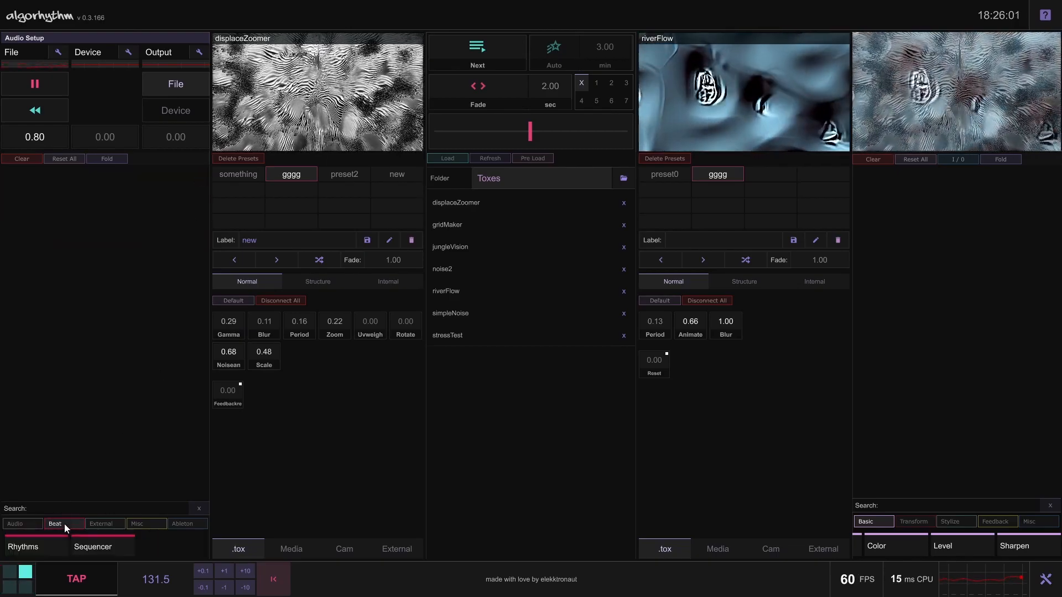
{"action": "left_click", "coordinate": [106, 539]}
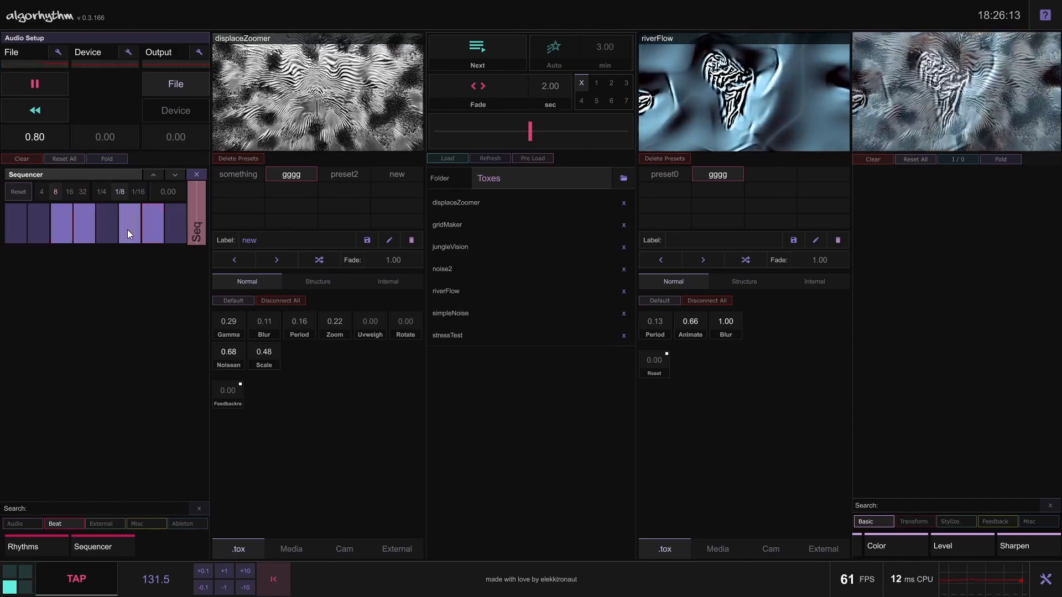
{"action": "left_click", "coordinate": [156, 231]}
{"action": "left_click", "coordinate": [171, 233]}
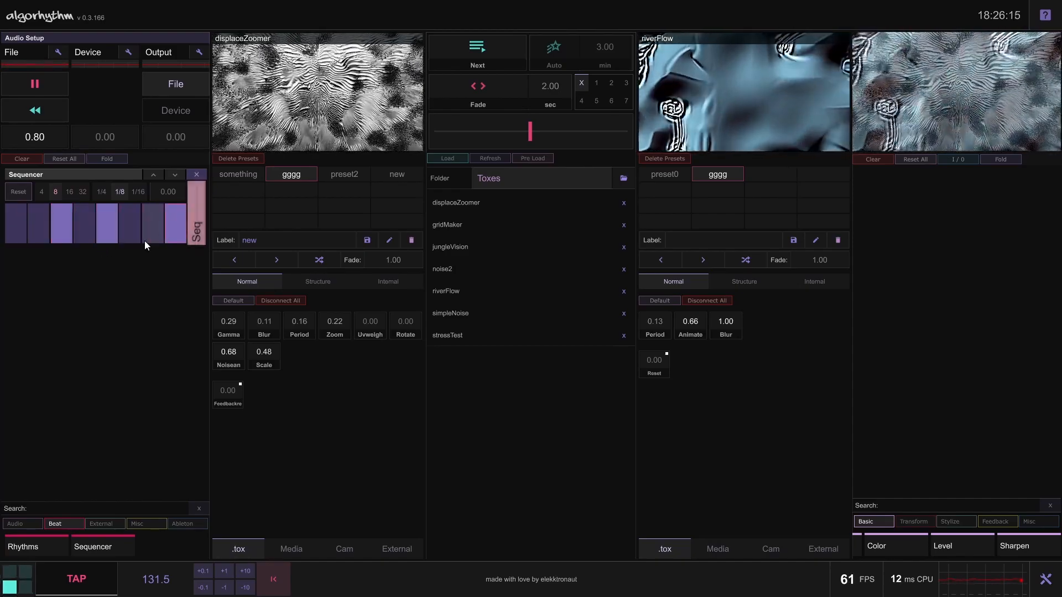
Try the Sequencer's 1/16 and 1/4 rates and 16 steps, returning to 1/8 and 8 steps
{"action": "left_click", "coordinate": [138, 191]}
{"action": "left_click", "coordinate": [118, 192]}
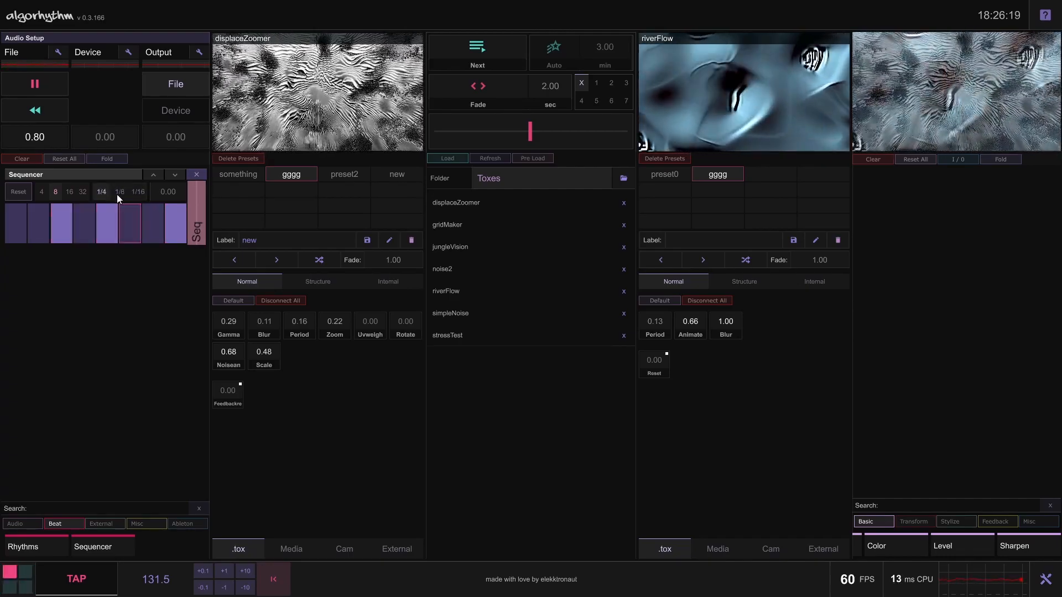
{"action": "left_click", "coordinate": [71, 192]}
{"action": "left_click", "coordinate": [55, 192]}
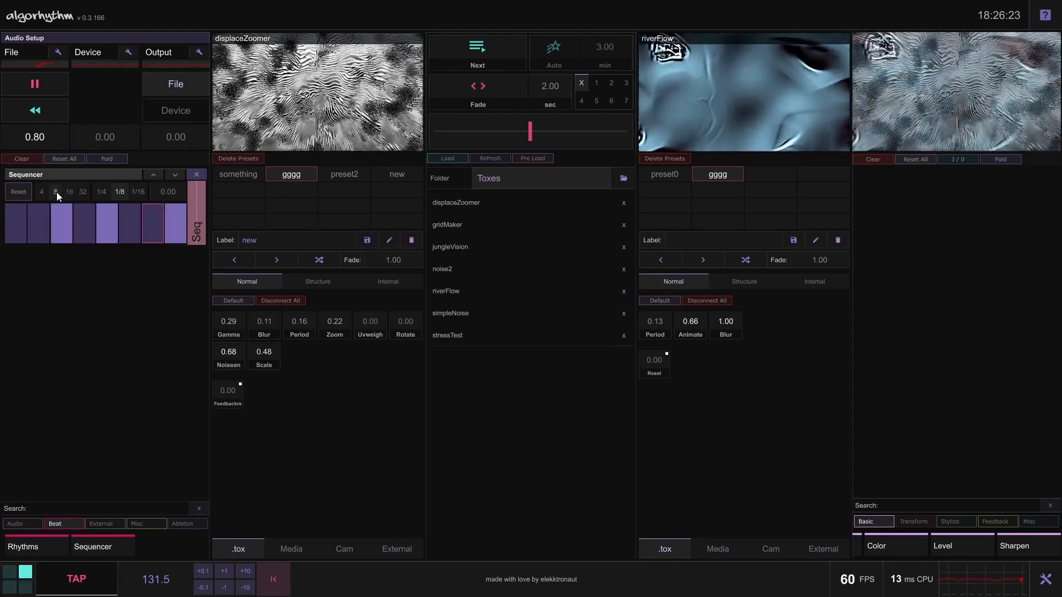
Change the Sequencer pattern so that steps 4, 6 and 7 are active
{"action": "left_click", "coordinate": [89, 227]}
{"action": "left_click", "coordinate": [123, 226]}
{"action": "left_click", "coordinate": [153, 235]}
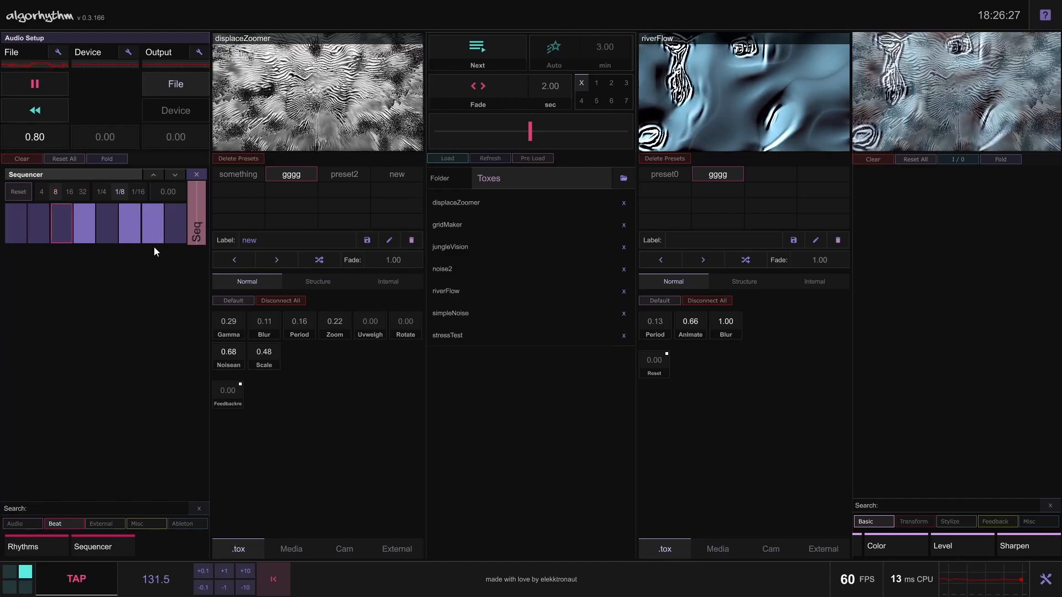
Connect the Sequencer's Seq output to displaceZoomer's Gamma, remove the Sequencer and collapse the Beat category
{"action": "left_click_drag", "start_coordinate": [194, 224], "coordinate": [229, 322]}
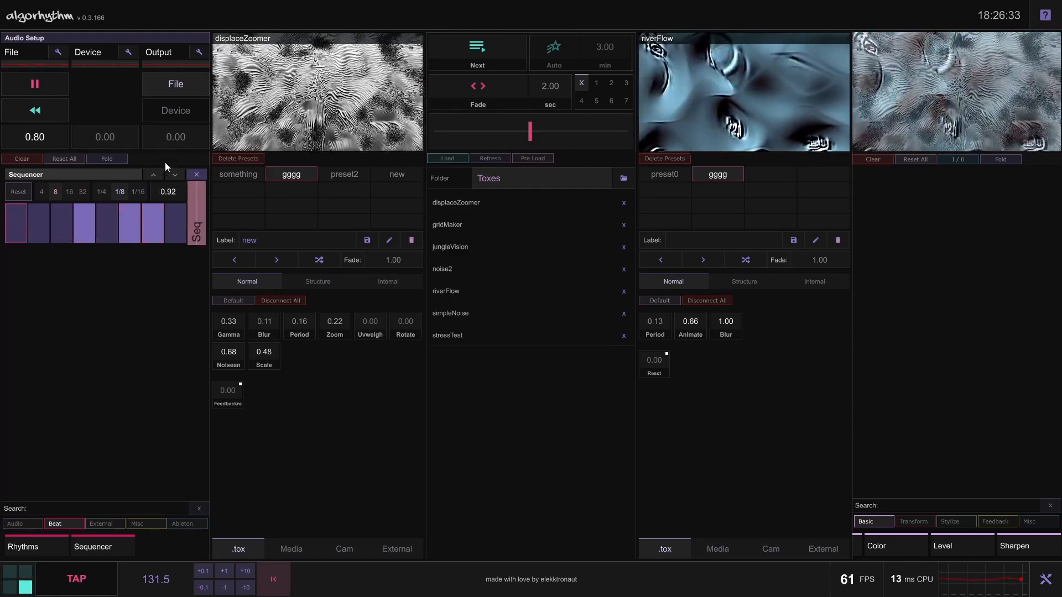
{"action": "left_click", "coordinate": [197, 176]}
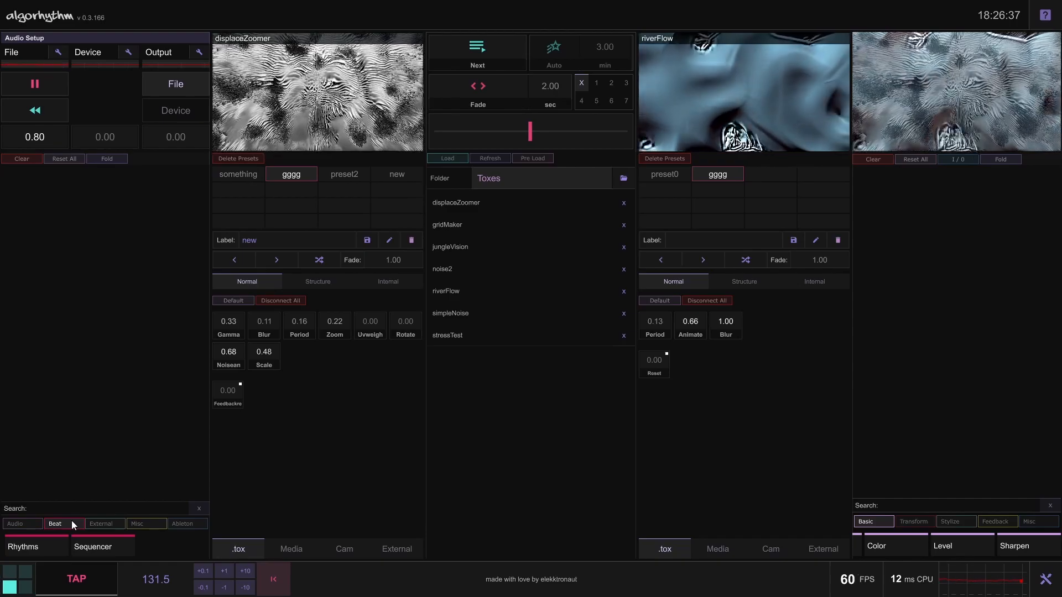
{"action": "left_click", "coordinate": [72, 520]}
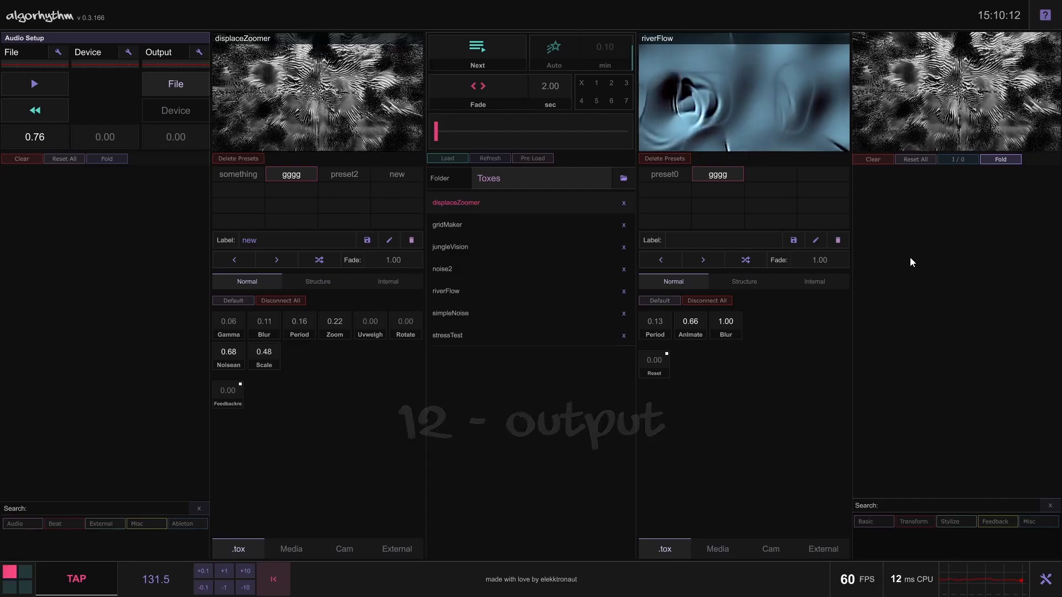
Crossfade to roughly halfway between displaceZoomer and riverFlow and set the fade mode to X
{"action": "left_click_drag", "start_coordinate": [433, 145], "coordinate": [509, 148]}
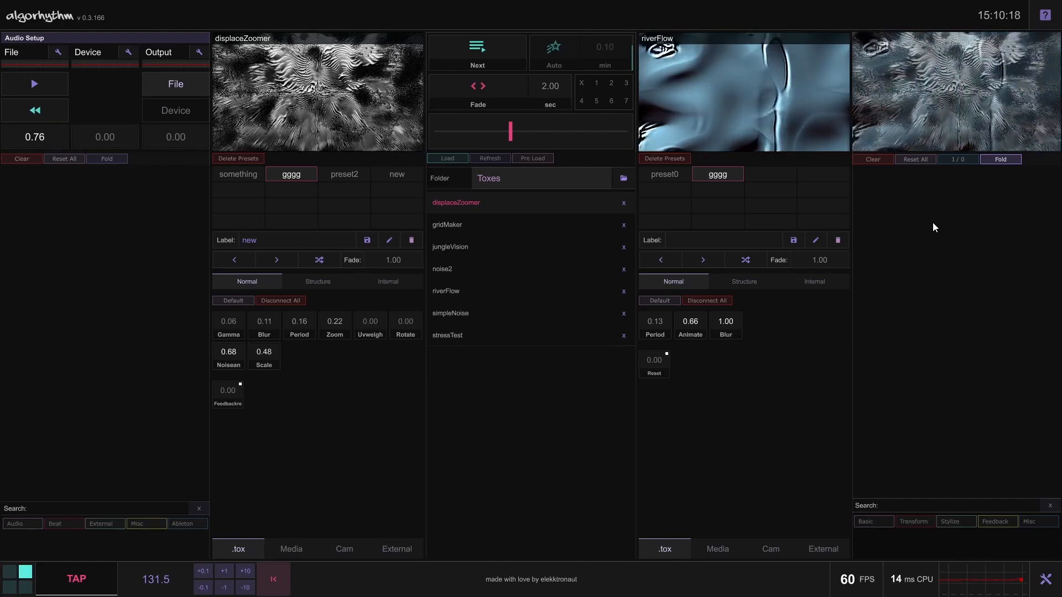
{"action": "left_click_drag", "start_coordinate": [511, 133], "coordinate": [536, 139]}
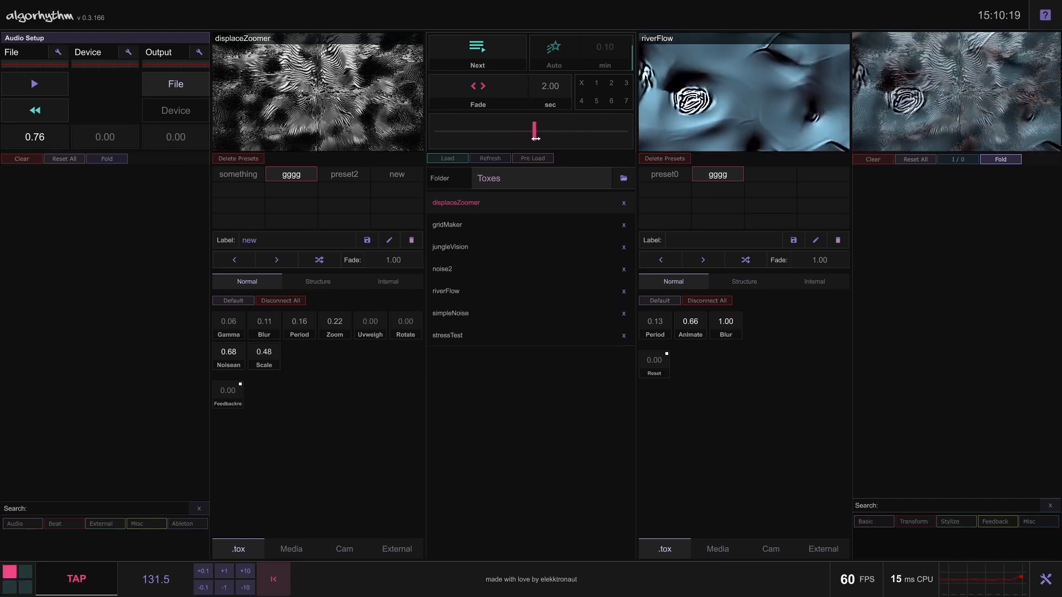
{"action": "left_click", "coordinate": [610, 86]}
{"action": "left_click", "coordinate": [583, 82]}
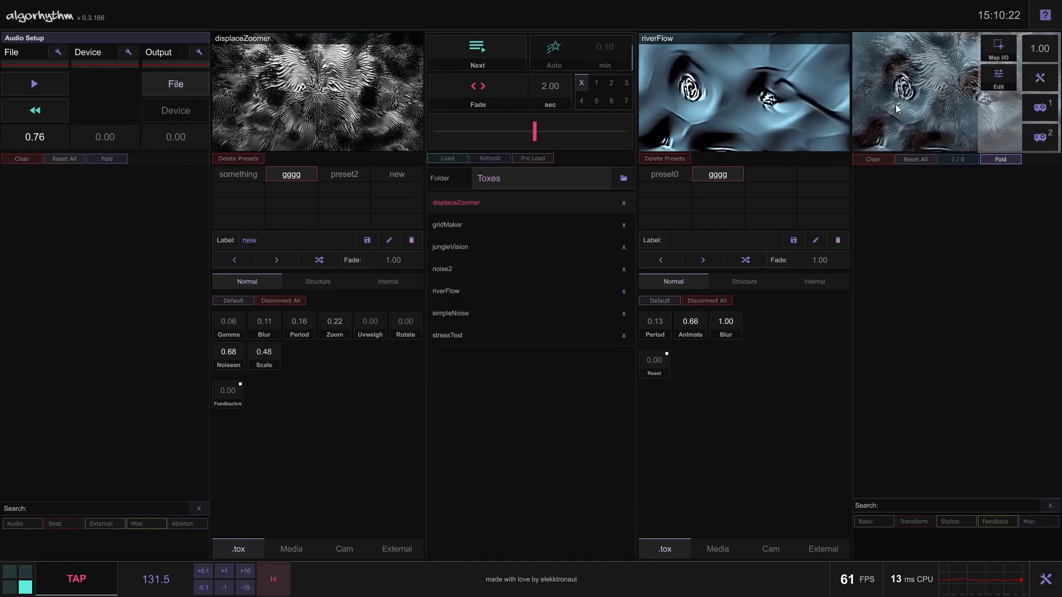
{"action": "mouse_move", "coordinate": [535, 133]}
{"action": "left_mouse_down"}
{"action": "mouse_move", "coordinate": [505, 137]}
{"action": "mouse_move", "coordinate": [520, 137]}
{"action": "left_mouse_up"}
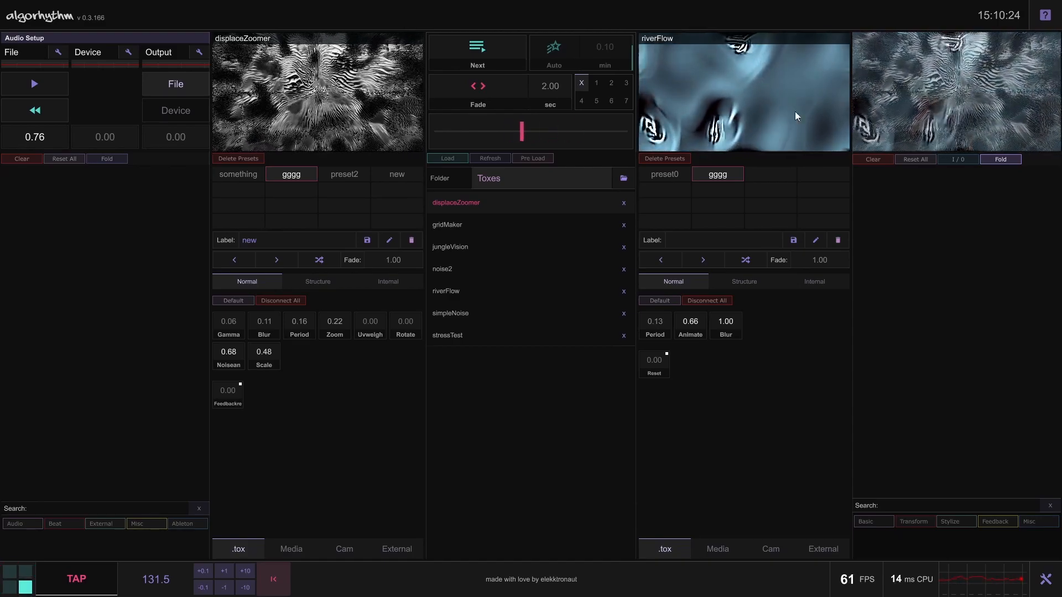
Try the master output level, ending at 1.00, and review the output processing settings for resolution, format, NDI and Syphon / Spout
{"action": "mouse_move", "coordinate": [1020, 91]}
{"action": "mouse_move", "coordinate": [1040, 49]}
{"action": "left_mouse_down"}
{"action": "mouse_move", "coordinate": [1041, 93]}
{"action": "mouse_move", "coordinate": [1044, 40]}
{"action": "left_mouse_up"}
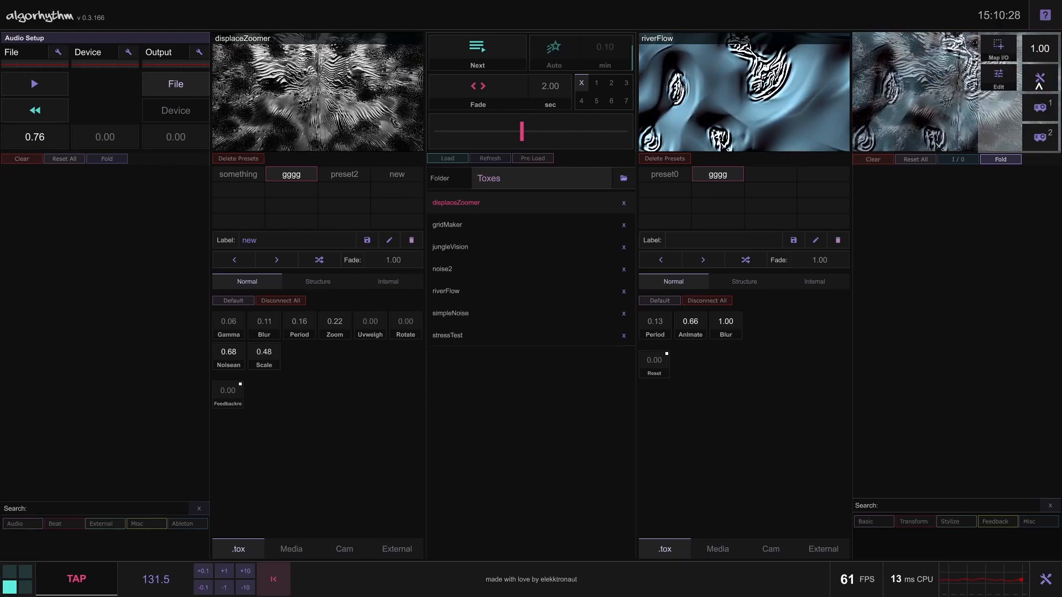
{"action": "left_click", "coordinate": [1041, 80]}
{"action": "left_click_drag", "start_coordinate": [930, 9], "coordinate": [838, 21]}
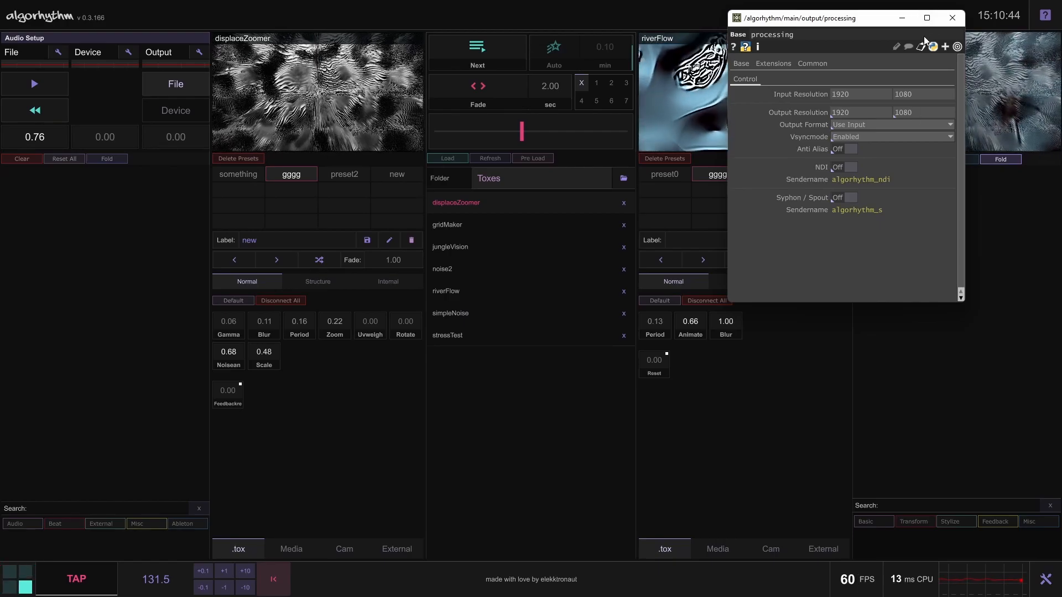
{"action": "left_click", "coordinate": [954, 18]}
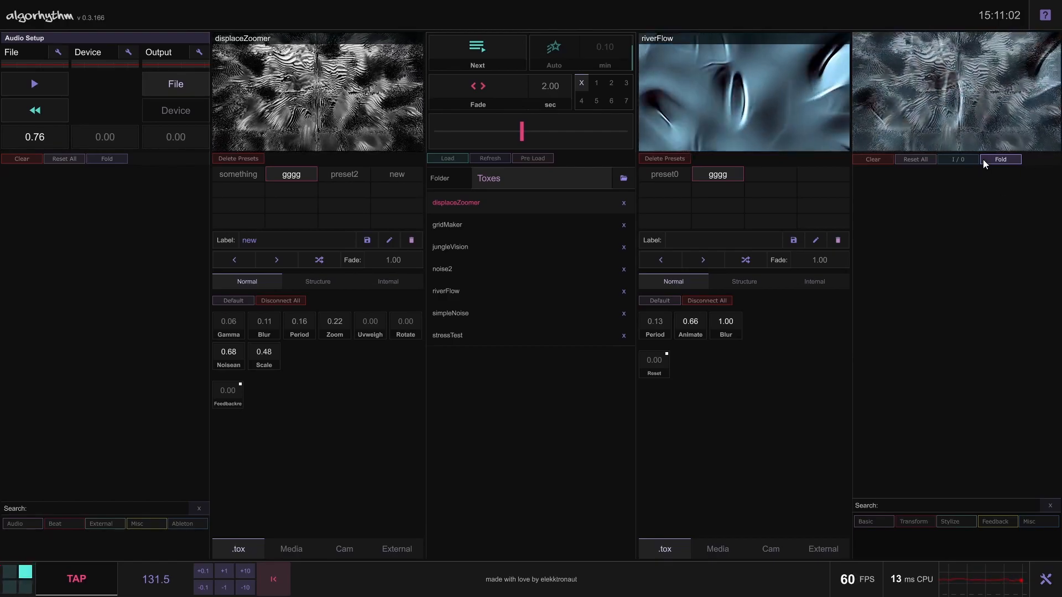
Open the output's Map I/O window and pull all four corners of the image inwards
{"action": "mouse_move", "coordinate": [953, 117]}
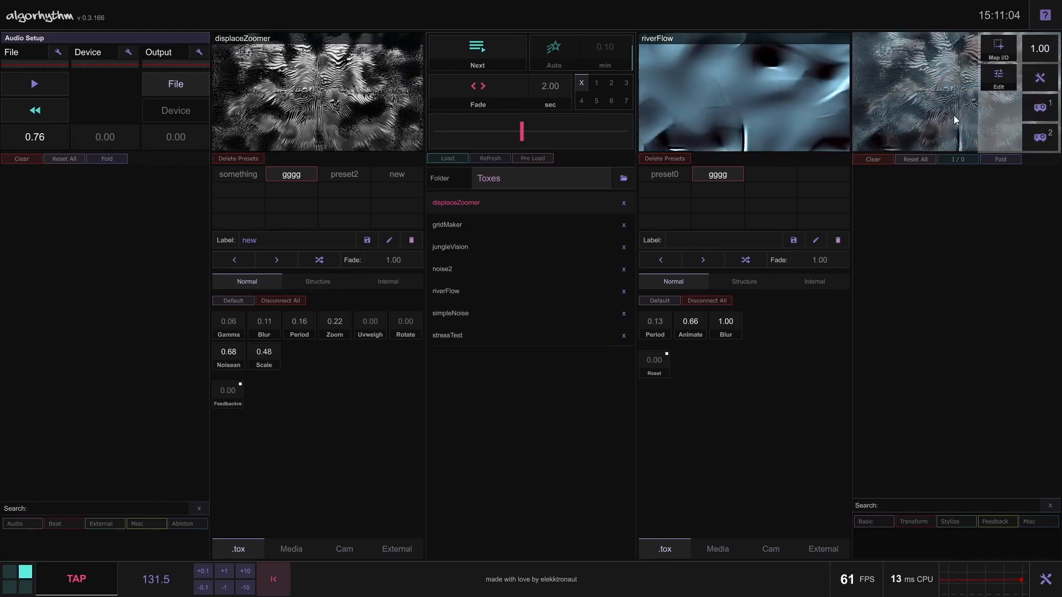
{"action": "left_click", "coordinate": [998, 50]}
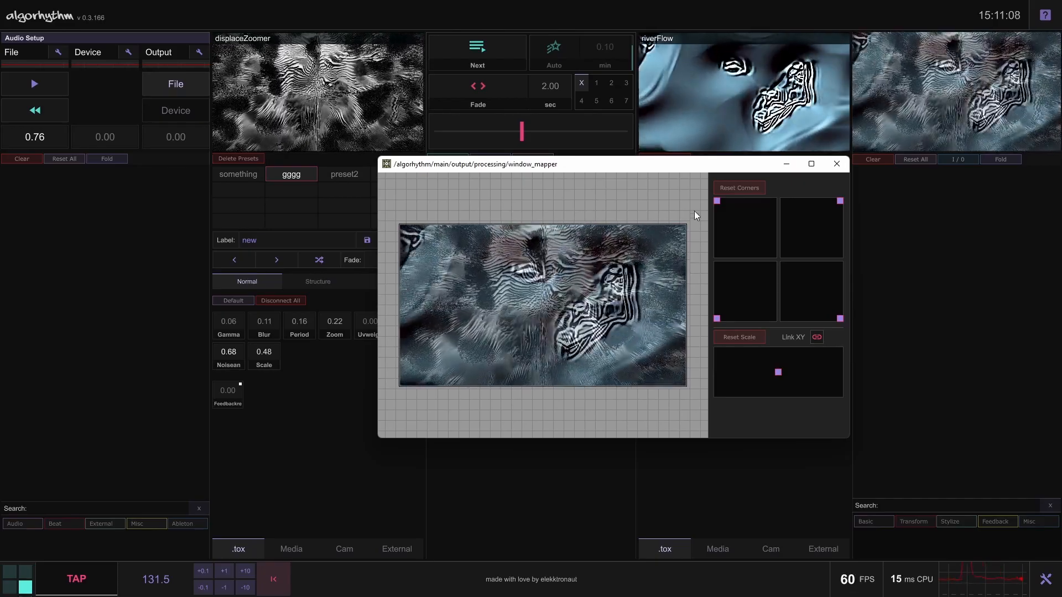
{"action": "left_click_drag", "start_coordinate": [717, 201], "coordinate": [724, 211]}
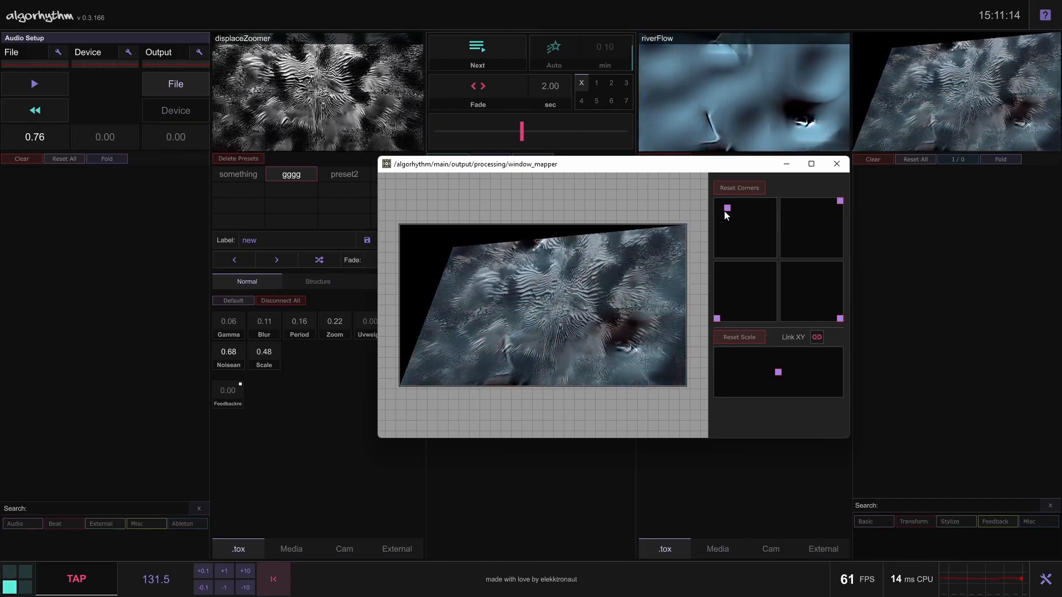
{"action": "left_click_drag", "start_coordinate": [727, 214], "coordinate": [722, 209]}
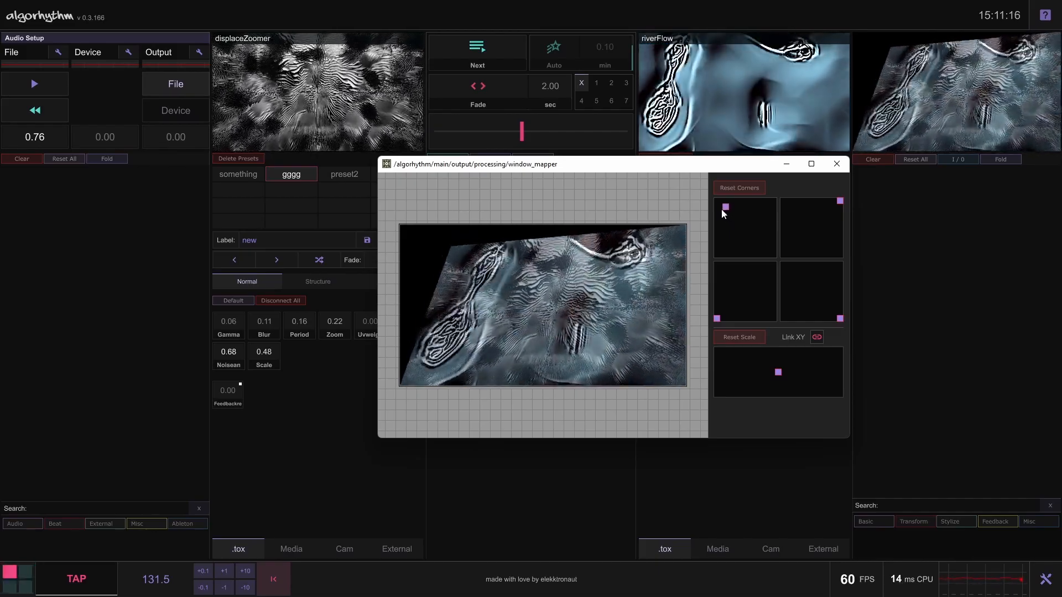
{"action": "mouse_move", "coordinate": [839, 203]}
{"action": "left_mouse_down"}
{"action": "mouse_move", "coordinate": [819, 212]}
{"action": "mouse_move", "coordinate": [835, 212]}
{"action": "left_mouse_up"}
{"action": "left_click_drag", "start_coordinate": [840, 317], "coordinate": [834, 304]}
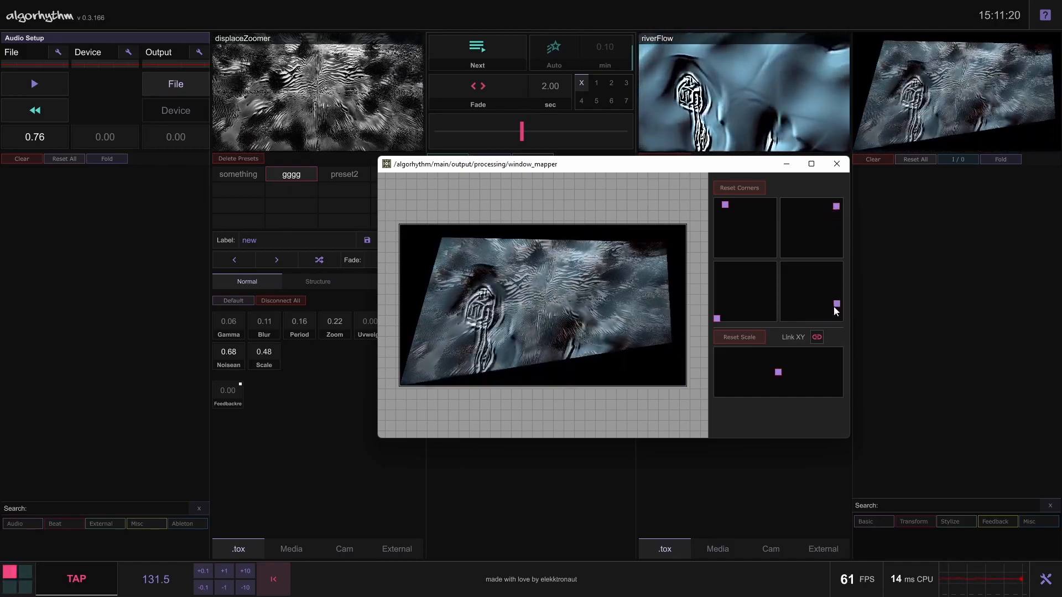
{"action": "mouse_move", "coordinate": [718, 319]}
{"action": "left_mouse_down"}
{"action": "mouse_move", "coordinate": [734, 304]}
{"action": "mouse_move", "coordinate": [723, 313]}
{"action": "left_mouse_up"}
Try scaling the mapped output with the Link XY option and reset the scale
{"action": "mouse_move", "coordinate": [778, 373]}
{"action": "left_mouse_down"}
{"action": "mouse_move", "coordinate": [838, 378]}
{"action": "mouse_move", "coordinate": [735, 366]}
{"action": "mouse_move", "coordinate": [775, 354]}
{"action": "mouse_move", "coordinate": [815, 386]}
{"action": "mouse_move", "coordinate": [766, 370]}
{"action": "mouse_move", "coordinate": [794, 346]}
{"action": "mouse_move", "coordinate": [765, 354]}
{"action": "mouse_move", "coordinate": [787, 385]}
{"action": "mouse_move", "coordinate": [692, 363]}
{"action": "mouse_move", "coordinate": [809, 376]}
{"action": "mouse_move", "coordinate": [791, 371]}
{"action": "left_mouse_up"}
{"action": "left_click", "coordinate": [817, 337]}
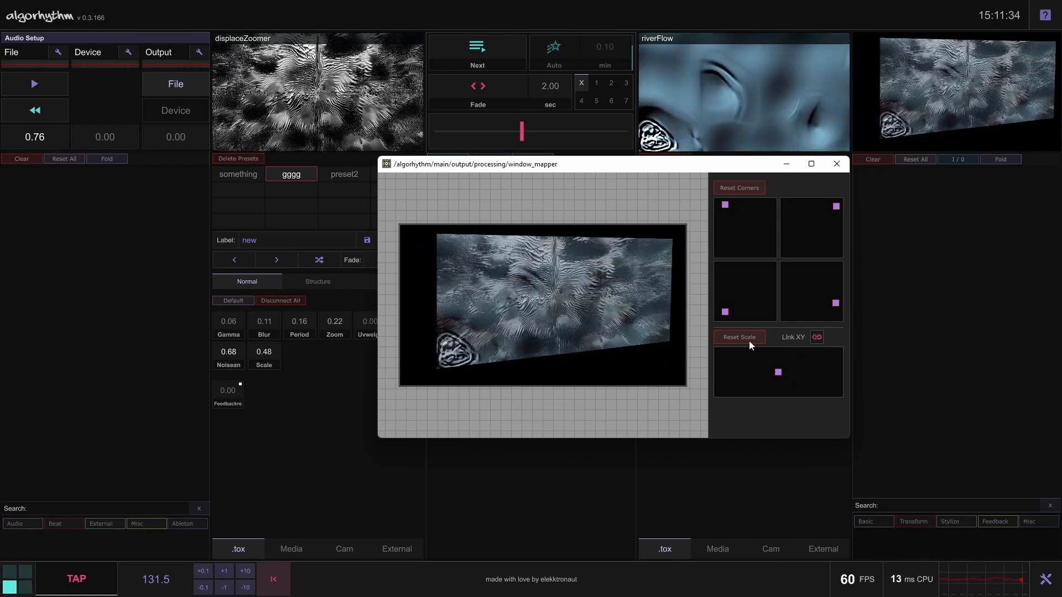
{"action": "left_click", "coordinate": [749, 340]}
Reset the mapper corners, try shifting the upper-left corner, reset the corners again and close the mapper
{"action": "left_click", "coordinate": [753, 189]}
{"action": "left_click_drag", "start_coordinate": [717, 201], "coordinate": [745, 229]}
{"action": "left_click", "coordinate": [741, 184]}
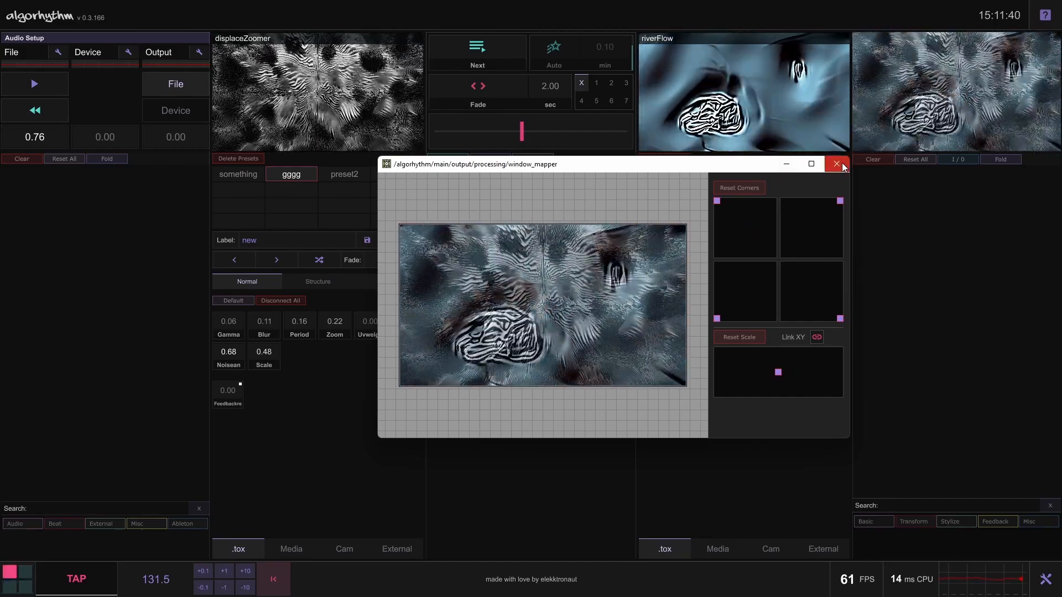
{"action": "left_click", "coordinate": [842, 163]}
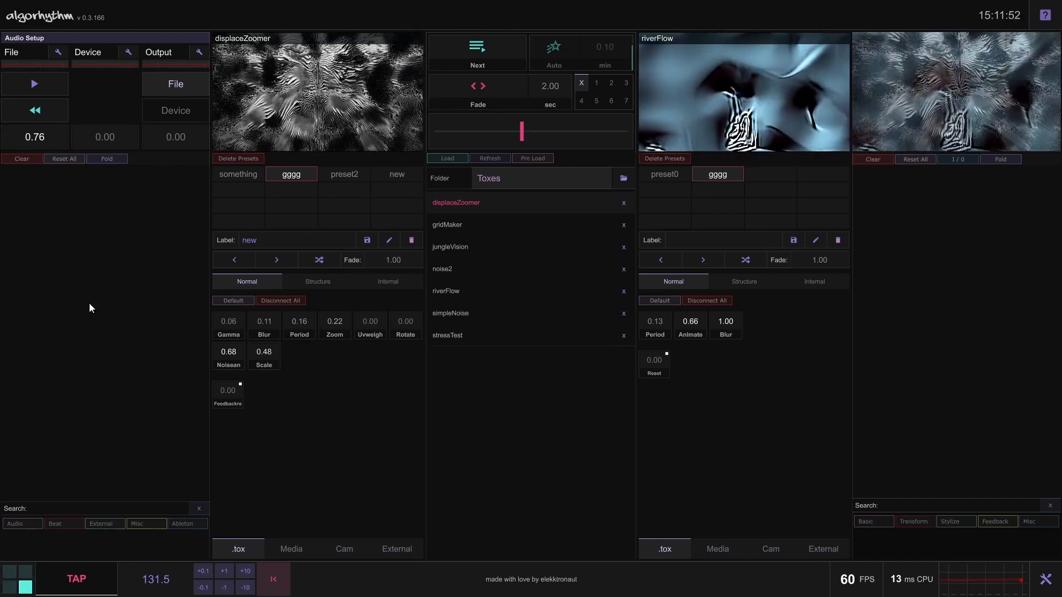
Browse the Basic, Transform and Stylize output effects, then search for "chr" and clear the search
{"action": "left_click", "coordinate": [878, 523]}
{"action": "left_click", "coordinate": [879, 523]}
{"action": "left_click", "coordinate": [918, 523]}
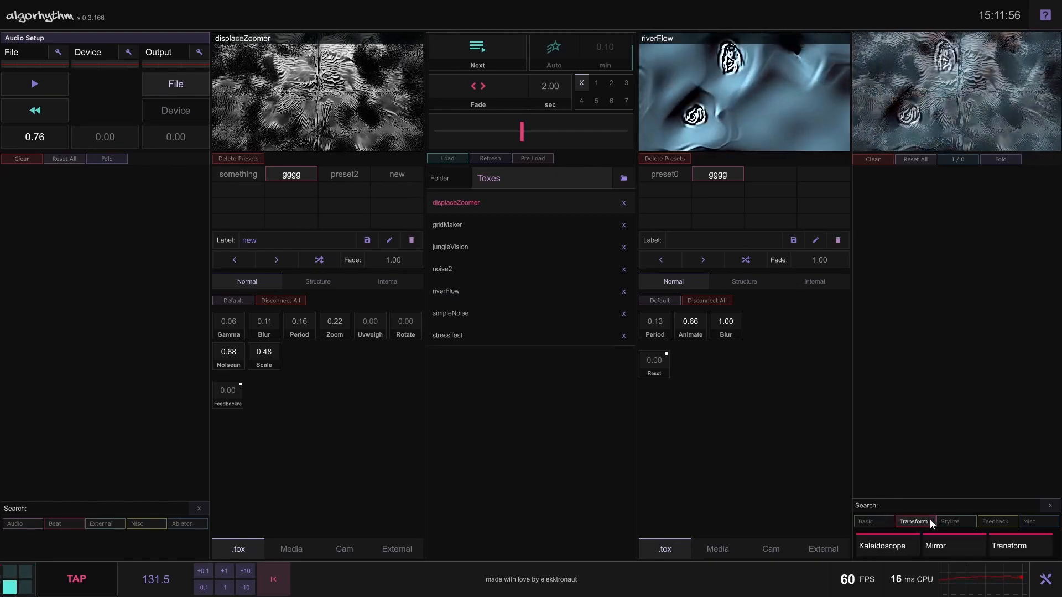
{"action": "left_click", "coordinate": [957, 522]}
{"action": "left_click", "coordinate": [965, 522]}
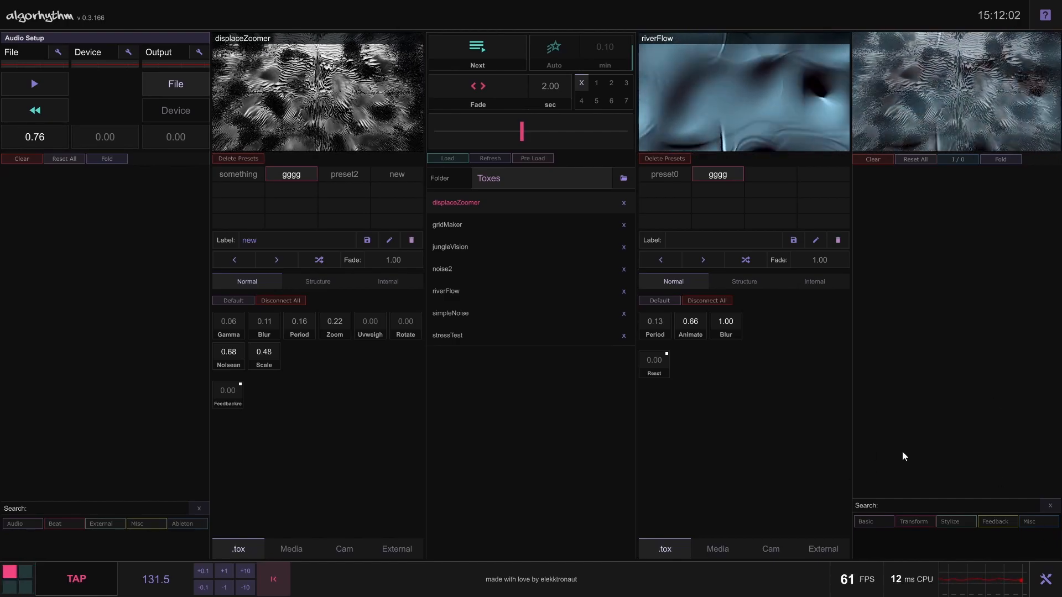
{"action": "left_click", "coordinate": [964, 510]}
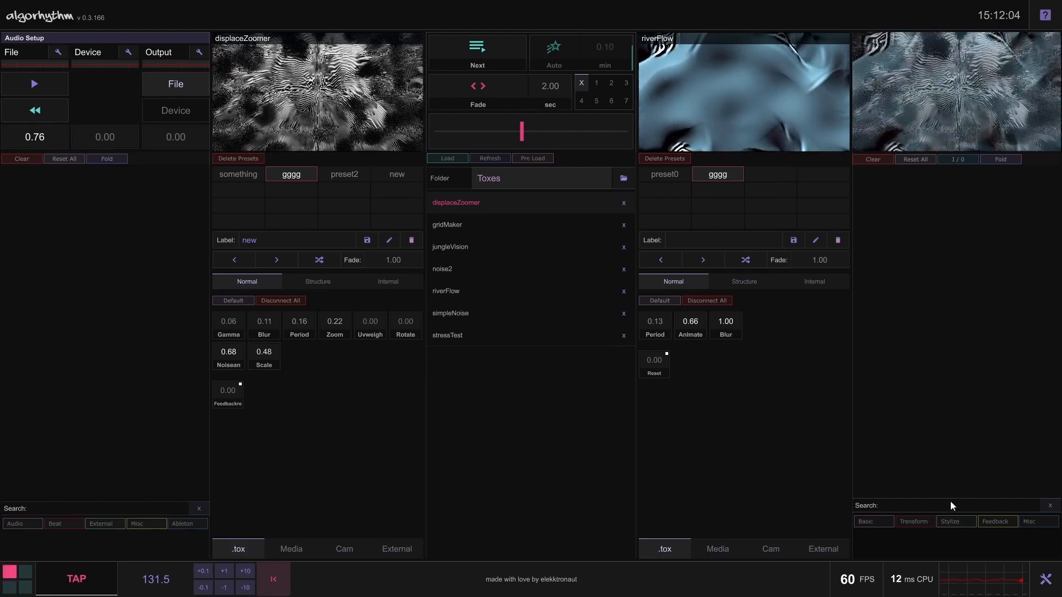
{"action": "type", "text": "chr"}
{"action": "key", "text": "BackSpace"}
{"action": "key", "text": "BackSpace"}
{"action": "key", "text": "BackSpace"}
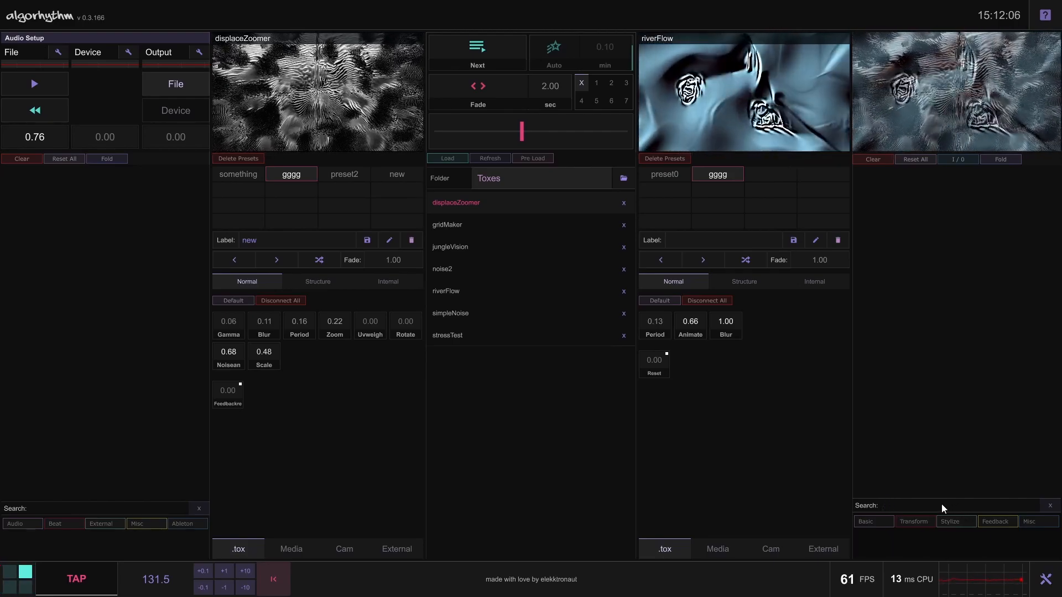
Add the Chromatic Aberration effect from the Stylize category to the output and switch it on
{"action": "left_click", "coordinate": [949, 521]}
{"action": "left_click", "coordinate": [875, 543]}
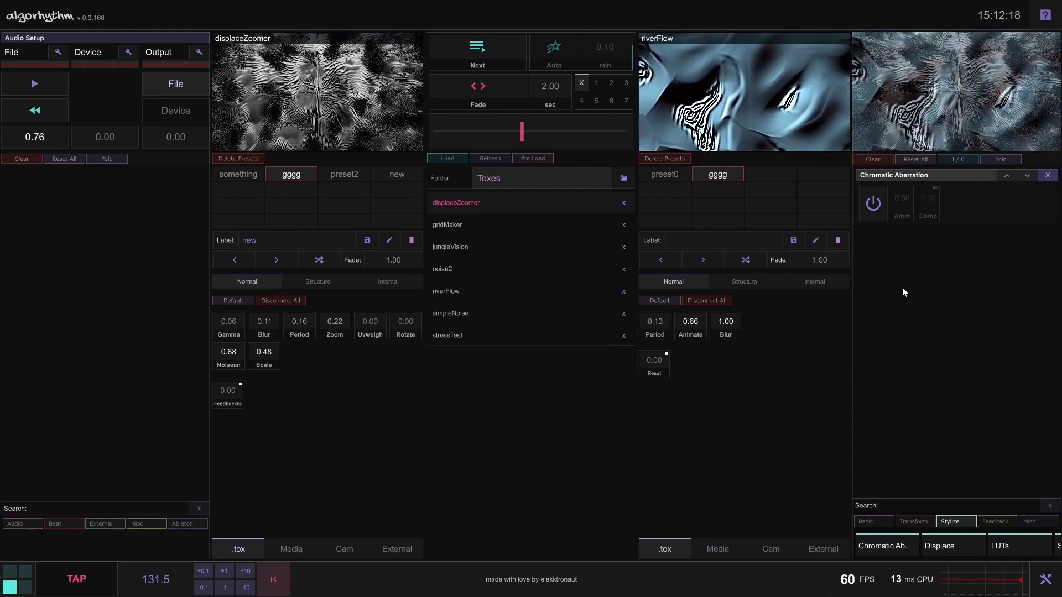
{"action": "left_click", "coordinate": [872, 203]}
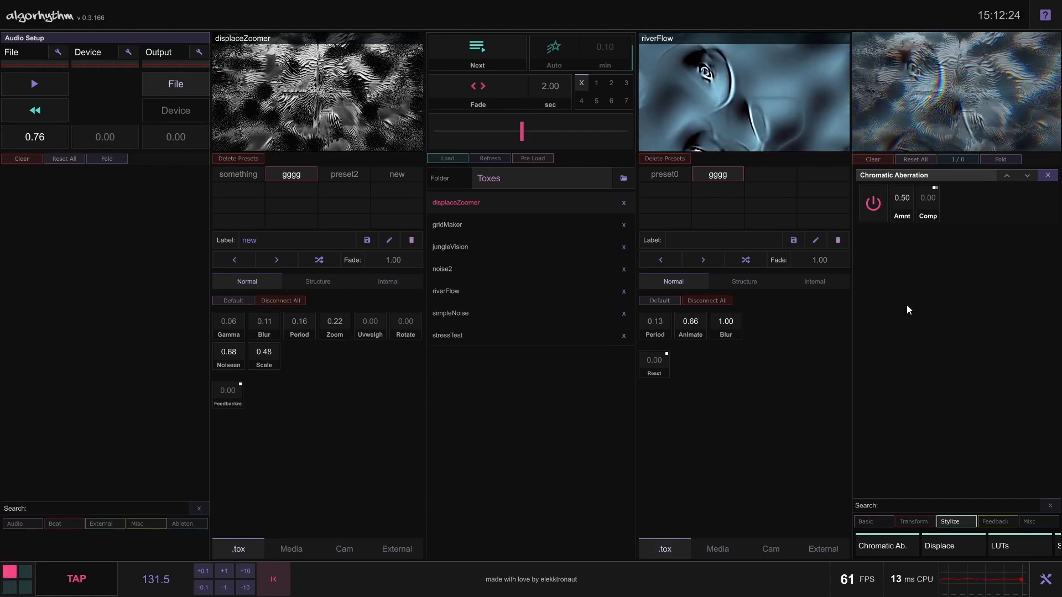
Add the Kaleidoscope effect from the Transform category below Chromatic Aberration and collapse the category
{"action": "left_click", "coordinate": [961, 522]}
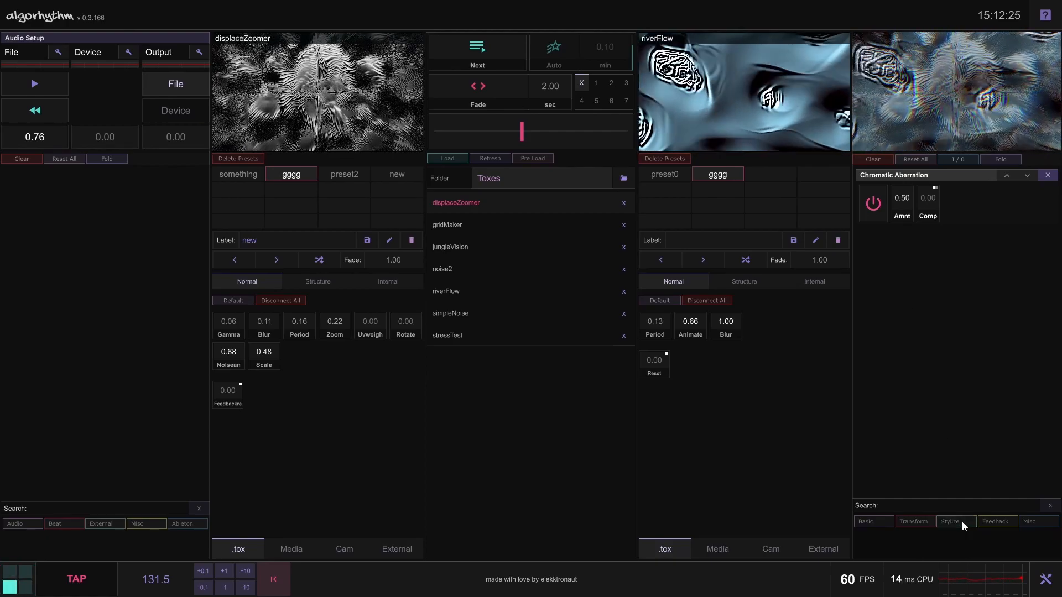
{"action": "left_click", "coordinate": [907, 519]}
{"action": "left_click", "coordinate": [874, 537]}
{"action": "left_click", "coordinate": [916, 523]}
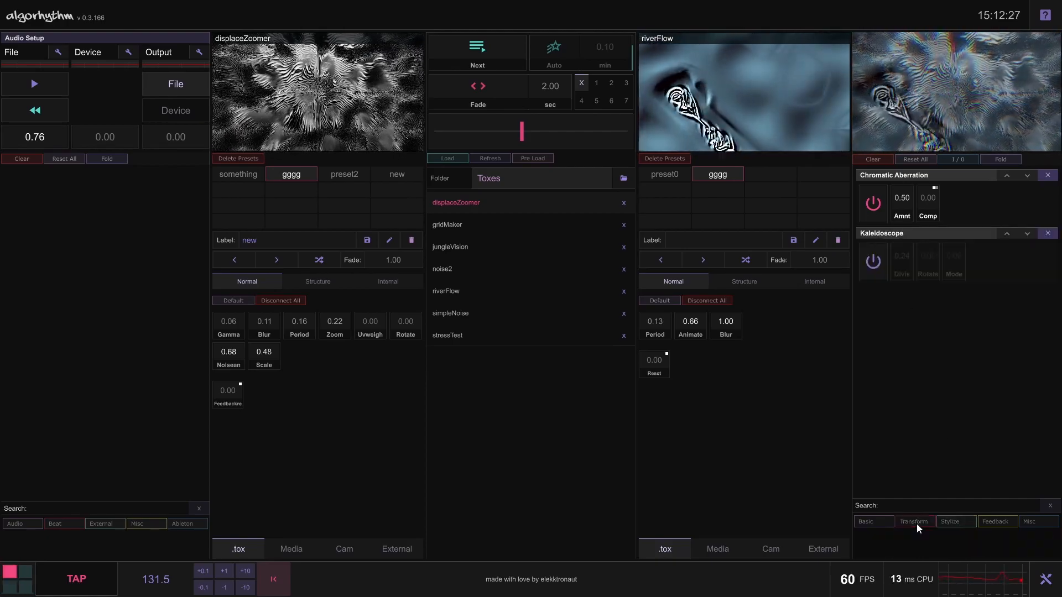
Switch on Kaleidoscope with Divis at 0.56, and move it above Chromatic Aberration and back below
{"action": "left_click", "coordinate": [872, 262]}
{"action": "mouse_move", "coordinate": [907, 267]}
{"action": "left_mouse_down"}
{"action": "mouse_move", "coordinate": [905, 250]}
{"action": "mouse_move", "coordinate": [903, 264]}
{"action": "left_mouse_up"}
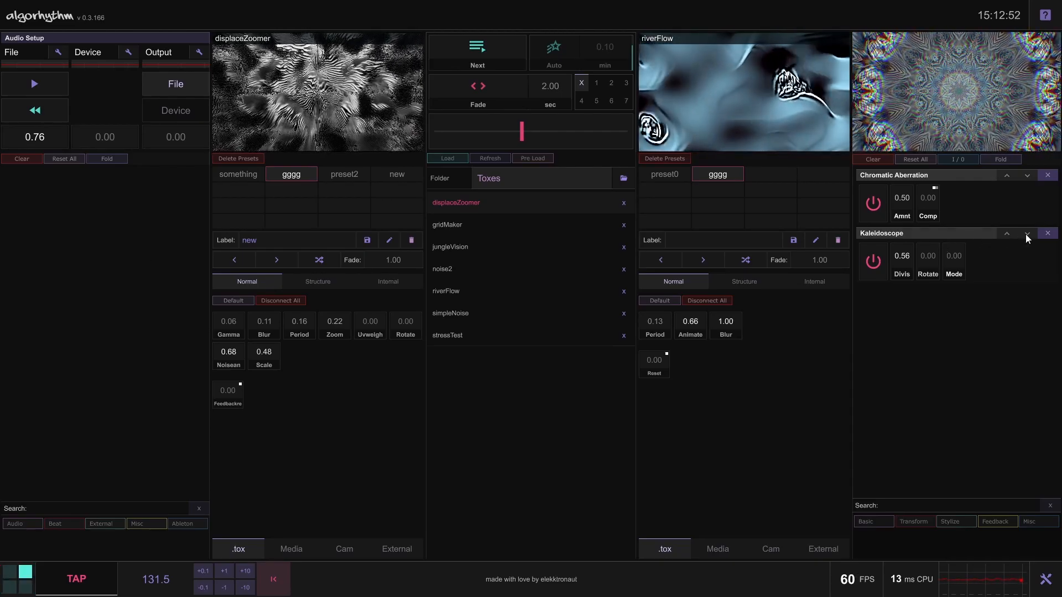
{"action": "left_click", "coordinate": [1007, 234]}
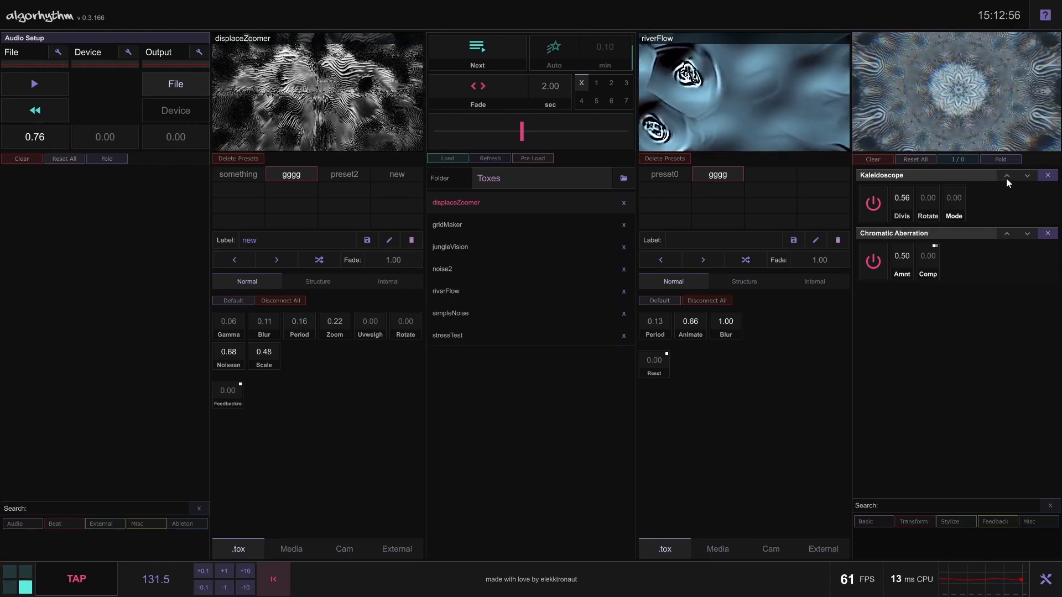
{"action": "left_click", "coordinate": [1026, 176]}
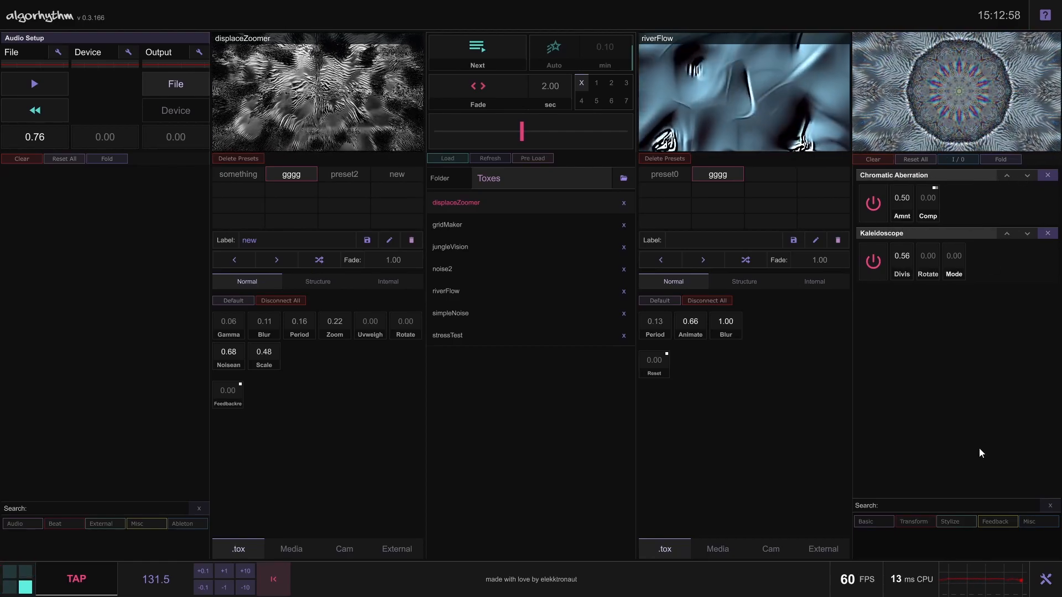
Add the Feedback effect Pixel Sort, move it above Kaleidoscope, and toggle Kaleidoscope off and on to compare
{"action": "left_click", "coordinate": [1001, 520]}
{"action": "left_click", "coordinate": [881, 546]}
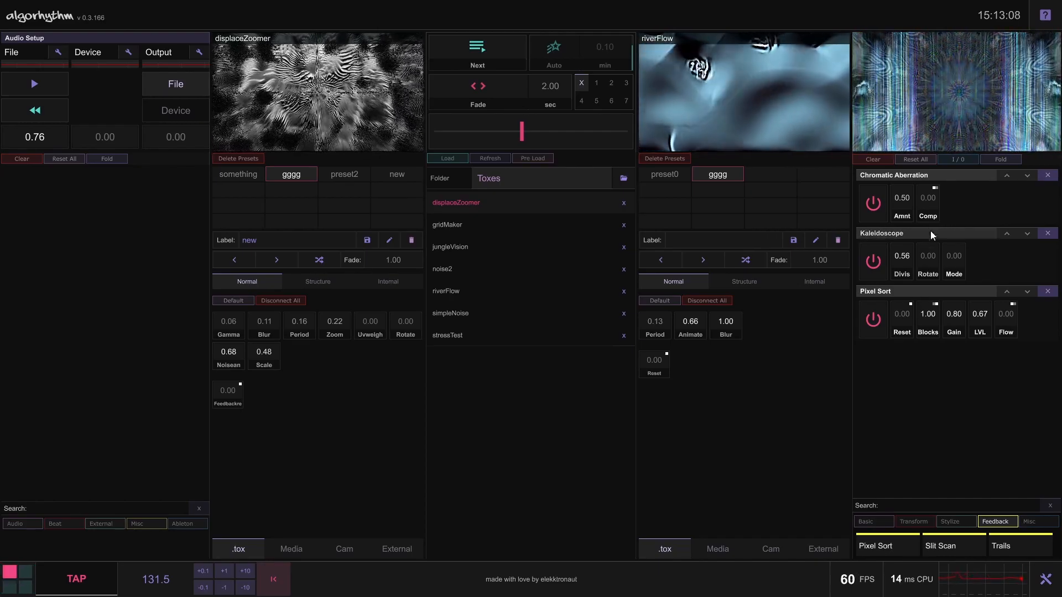
{"action": "mouse_move", "coordinate": [952, 105]}
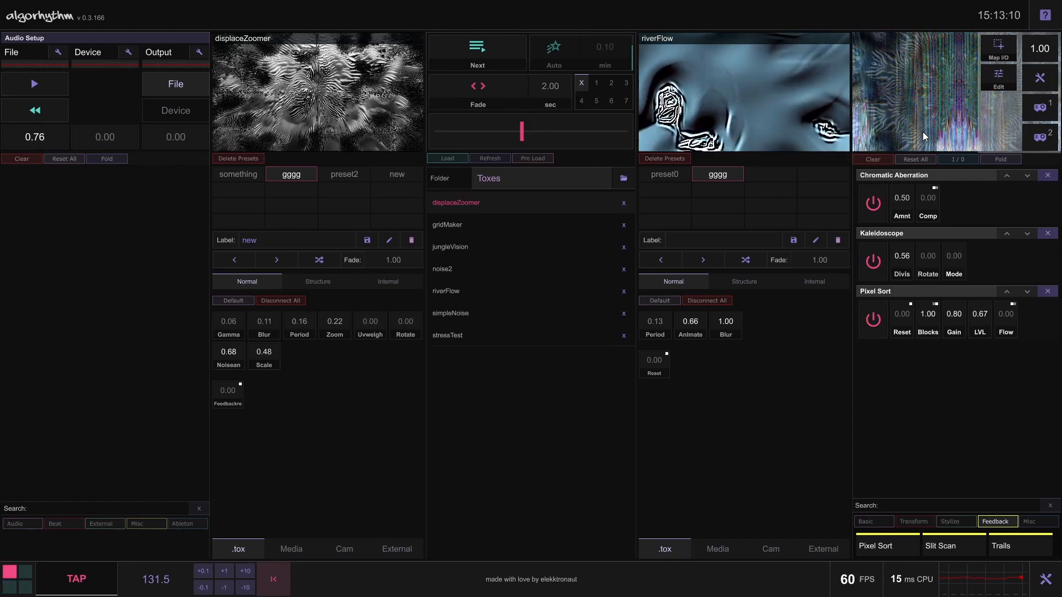
{"action": "left_click", "coordinate": [1006, 291]}
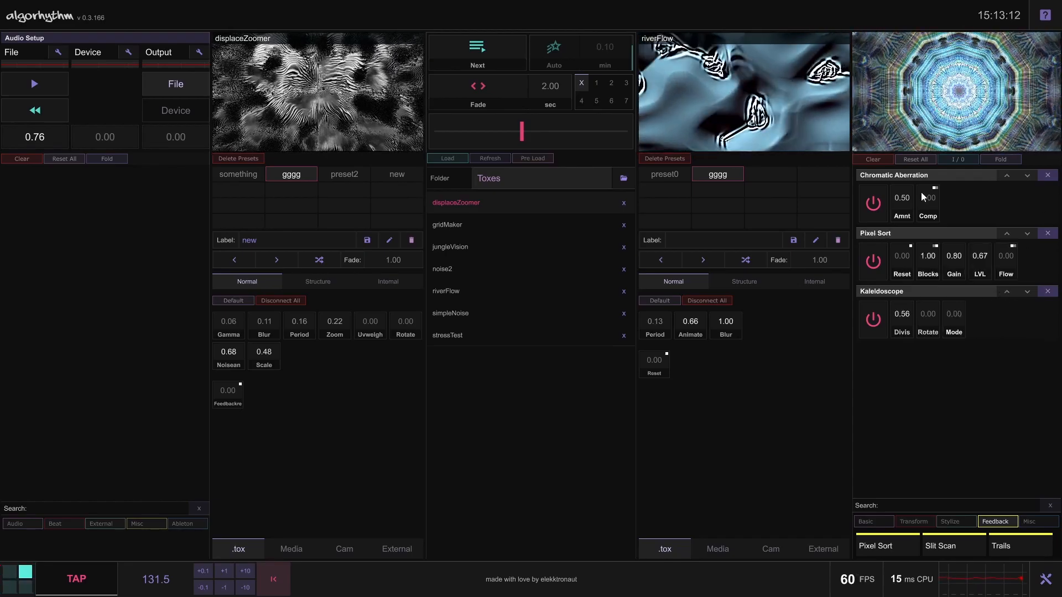
{"action": "left_click", "coordinate": [875, 321]}
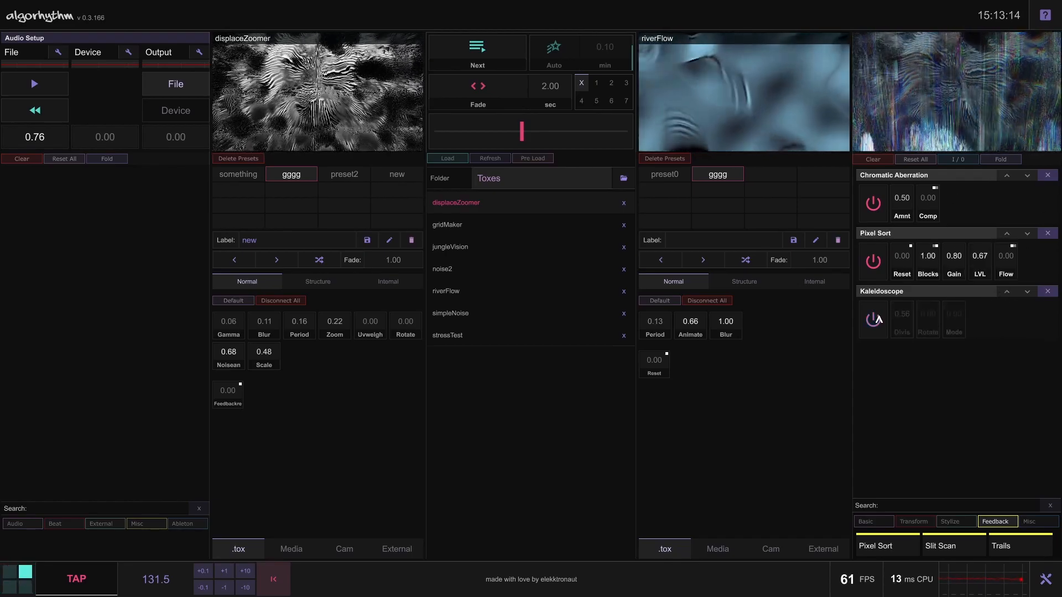
{"action": "left_click", "coordinate": [874, 321]}
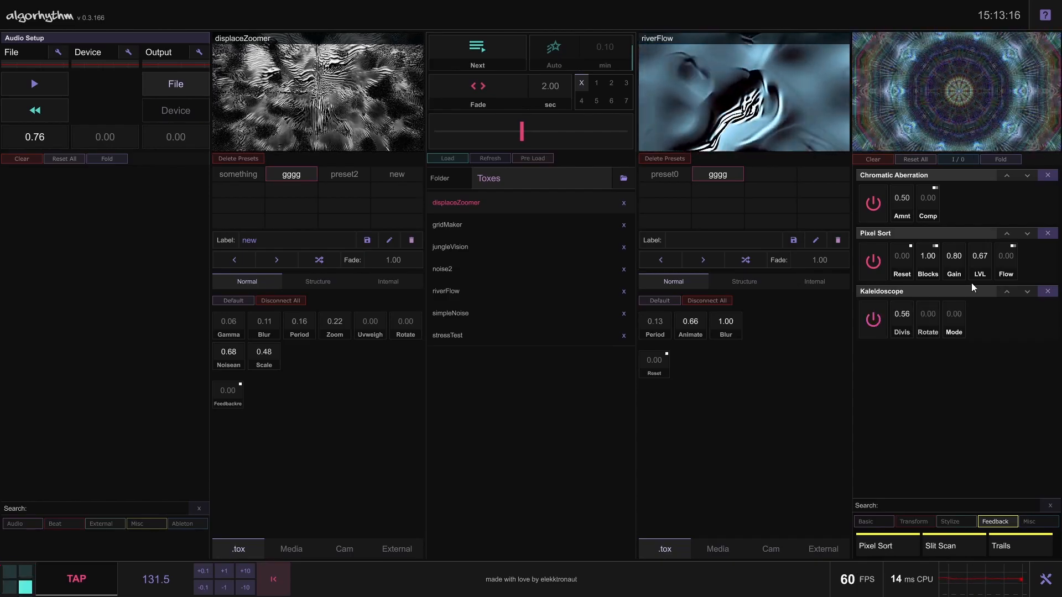
Try different orders of the three output effects, ending with Pixel Sort, Chromatic Aberration and Kaleidoscope
{"action": "left_click", "coordinate": [1007, 292]}
{"action": "left_click", "coordinate": [1028, 233]}
{"action": "left_click", "coordinate": [1006, 291]}
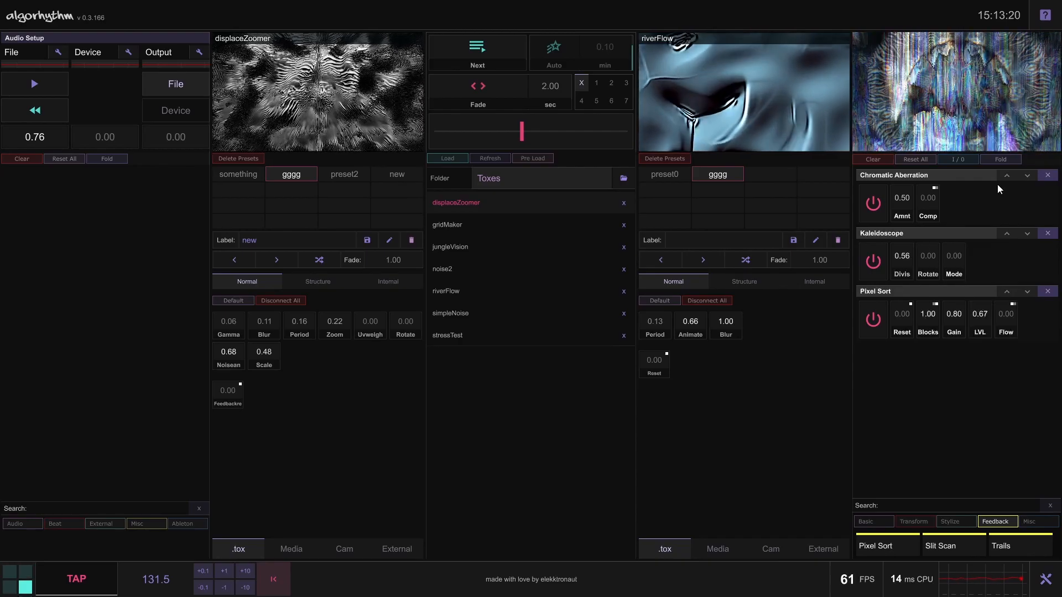
{"action": "left_click", "coordinate": [1026, 175]}
{"action": "left_click", "coordinate": [1027, 233]}
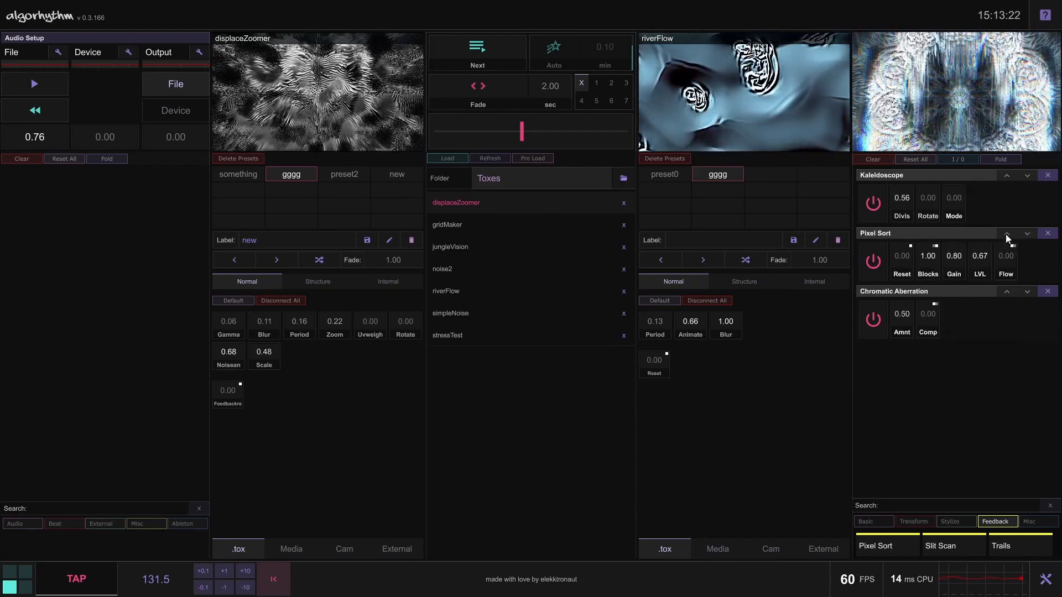
{"action": "left_click", "coordinate": [1006, 233]}
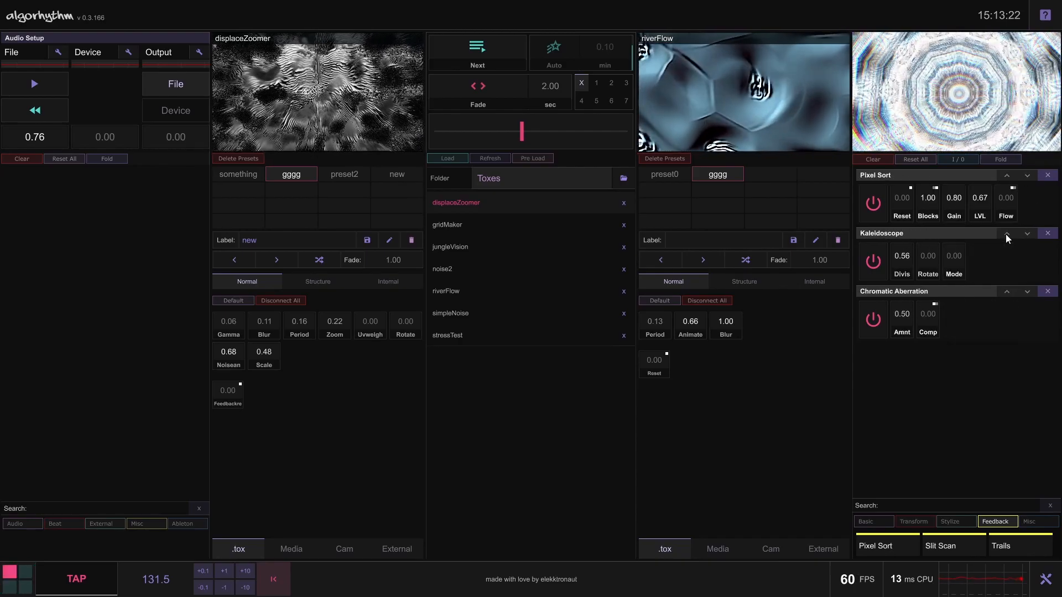
{"action": "left_click", "coordinate": [1027, 175]}
{"action": "left_click", "coordinate": [1004, 292]}
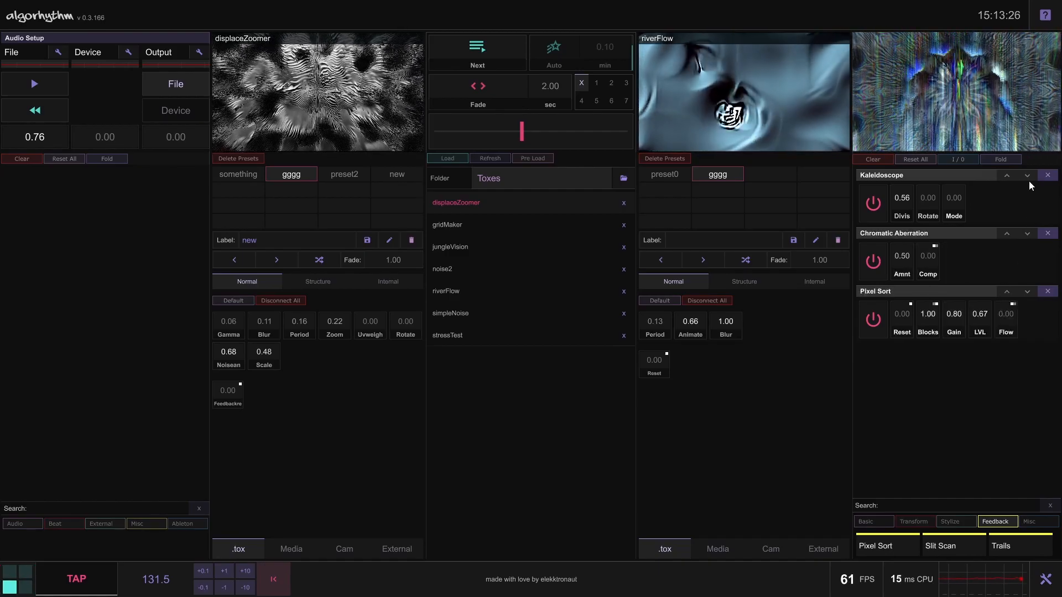
{"action": "left_click", "coordinate": [1029, 176]}
{"action": "left_click", "coordinate": [1027, 234]}
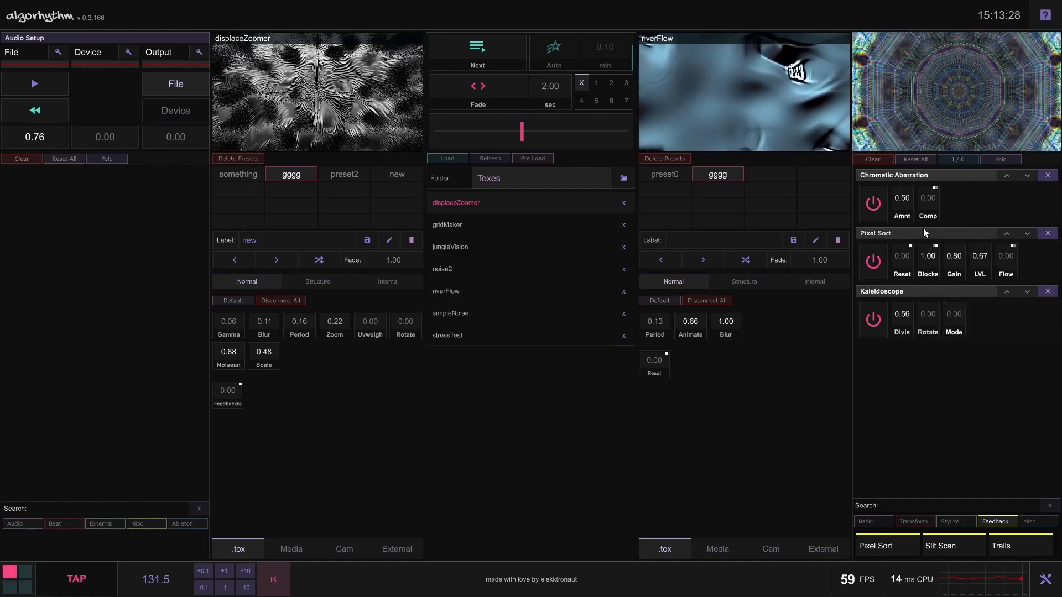
{"action": "left_click", "coordinate": [1007, 233]}
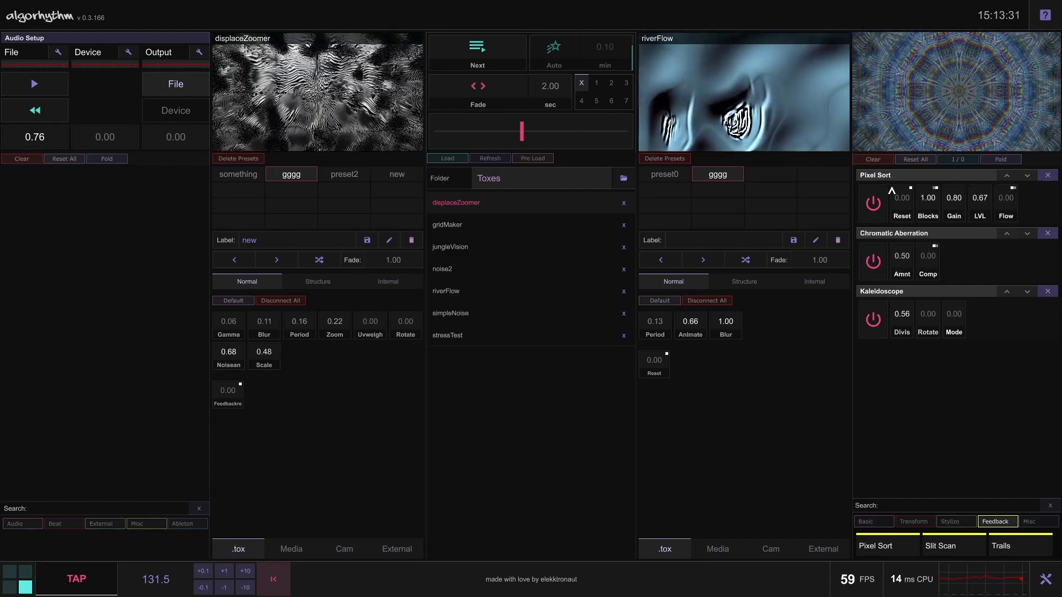
Add the Slit Scan effect, move it above Kaleidoscope and switch it off
{"action": "left_click", "coordinate": [949, 547]}
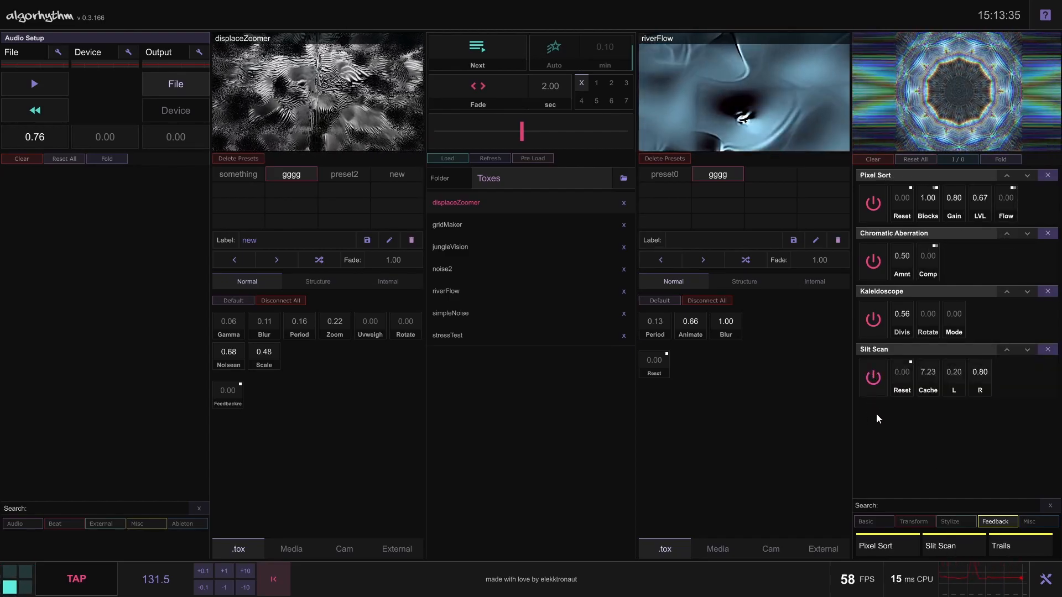
{"action": "left_click", "coordinate": [1007, 351]}
{"action": "left_click", "coordinate": [873, 319]}
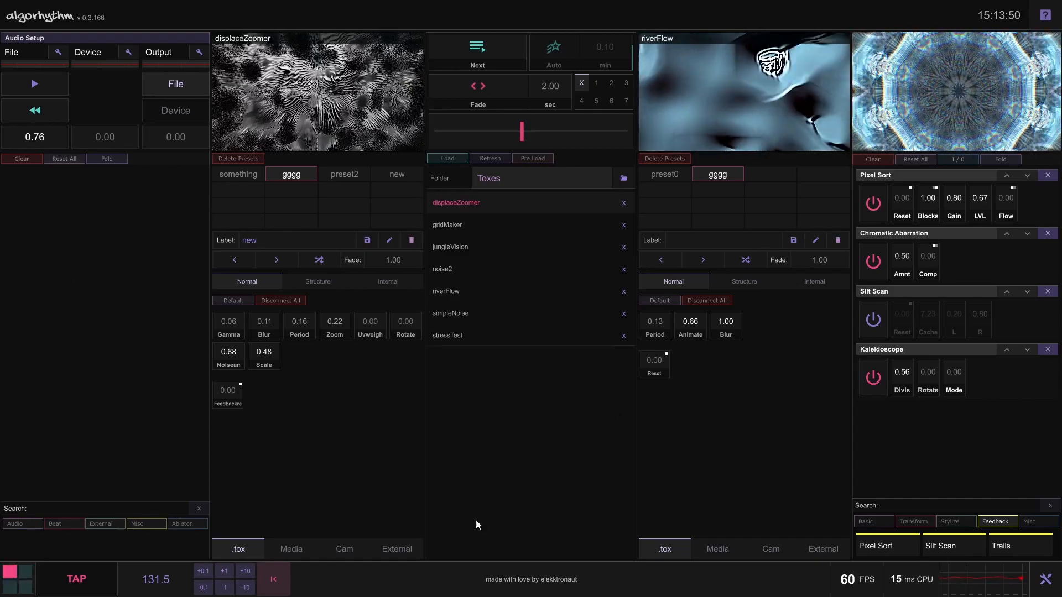
Add the Kick Detection module from the Audio inputs, start the audio file and expand the module
{"action": "left_click", "coordinate": [22, 523]}
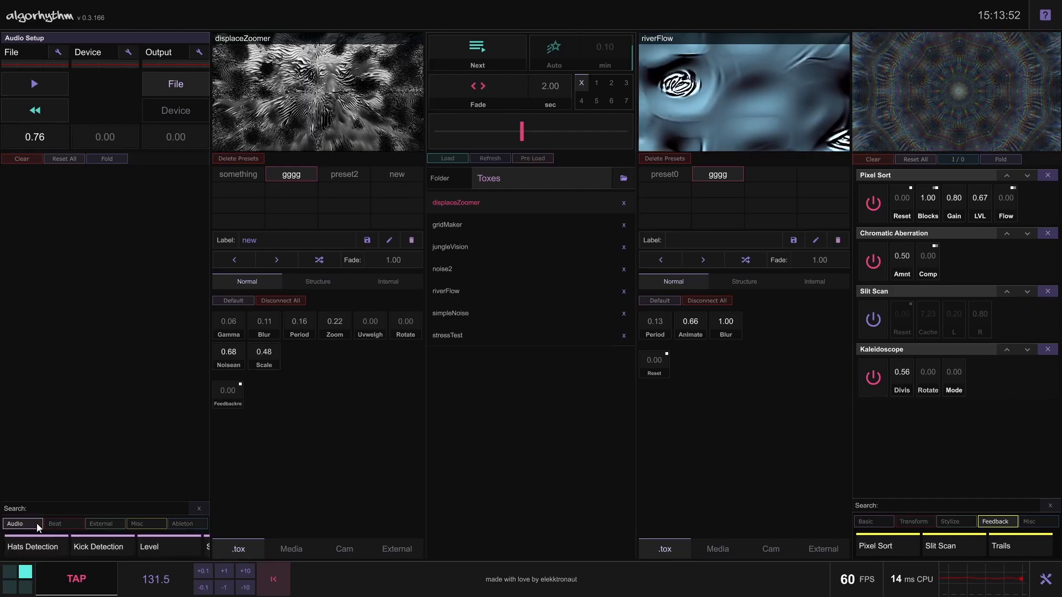
{"action": "left_click", "coordinate": [96, 544]}
{"action": "left_click", "coordinate": [37, 78]}
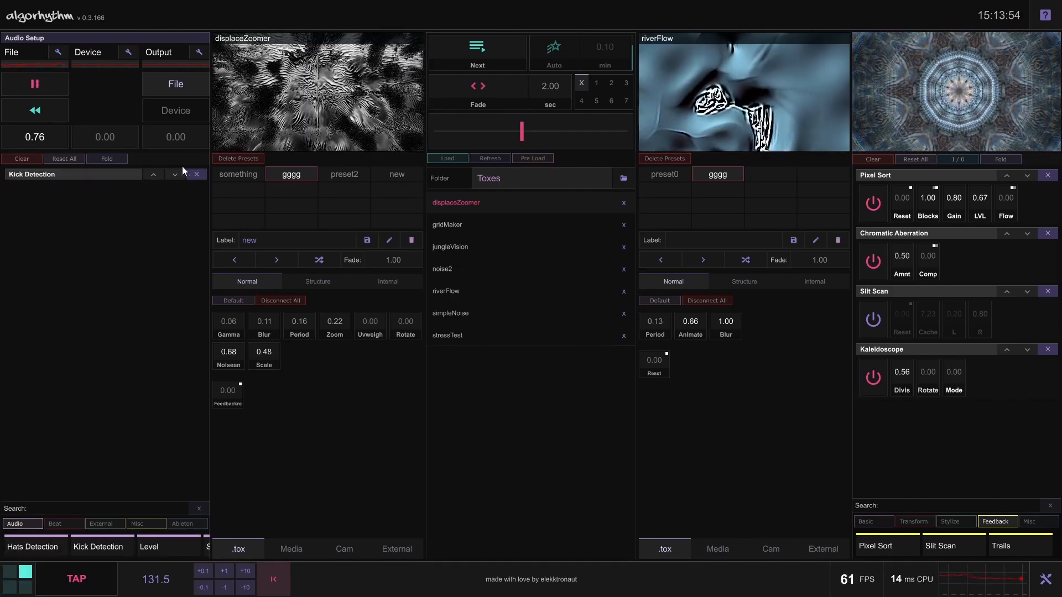
{"action": "left_click", "coordinate": [131, 175]}
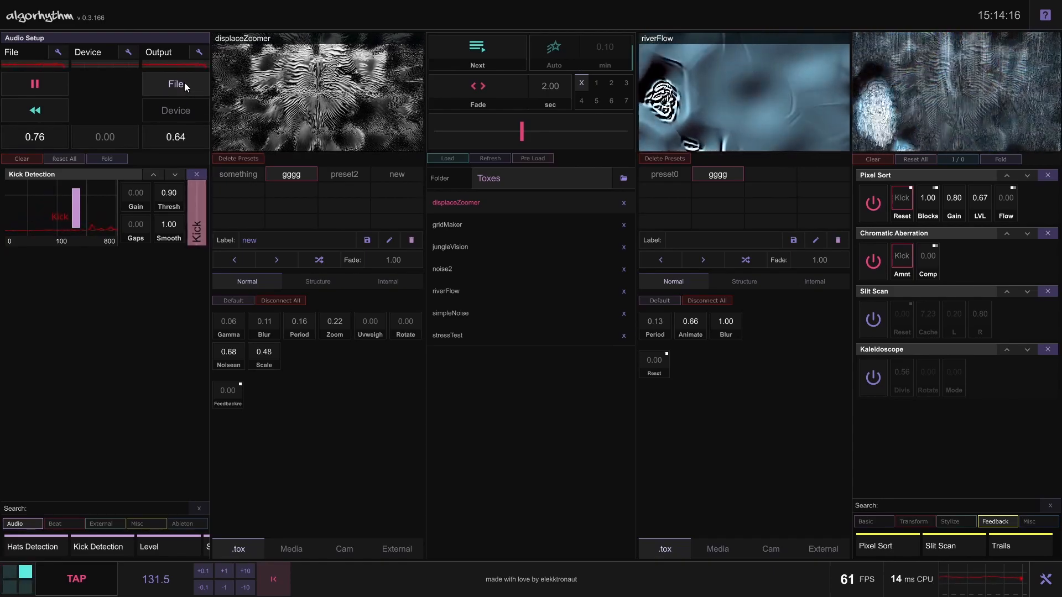
Disconnect Kick from Pixel Sort's Reset and Chromatic Aberration's Amnt, and switch both effects off
{"action": "right_click", "coordinate": [904, 200]}
{"action": "right_click", "coordinate": [904, 255]}
{"action": "left_click", "coordinate": [877, 261]}
{"action": "left_click", "coordinate": [873, 203]}
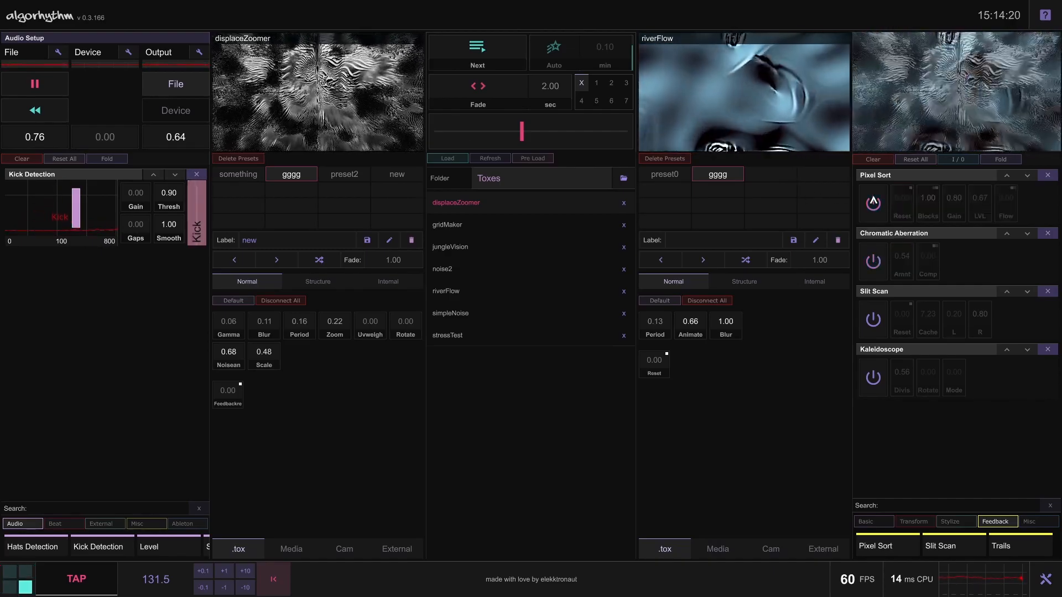
{"action": "left_click_drag", "start_coordinate": [183, 139], "coordinate": [201, 316]}
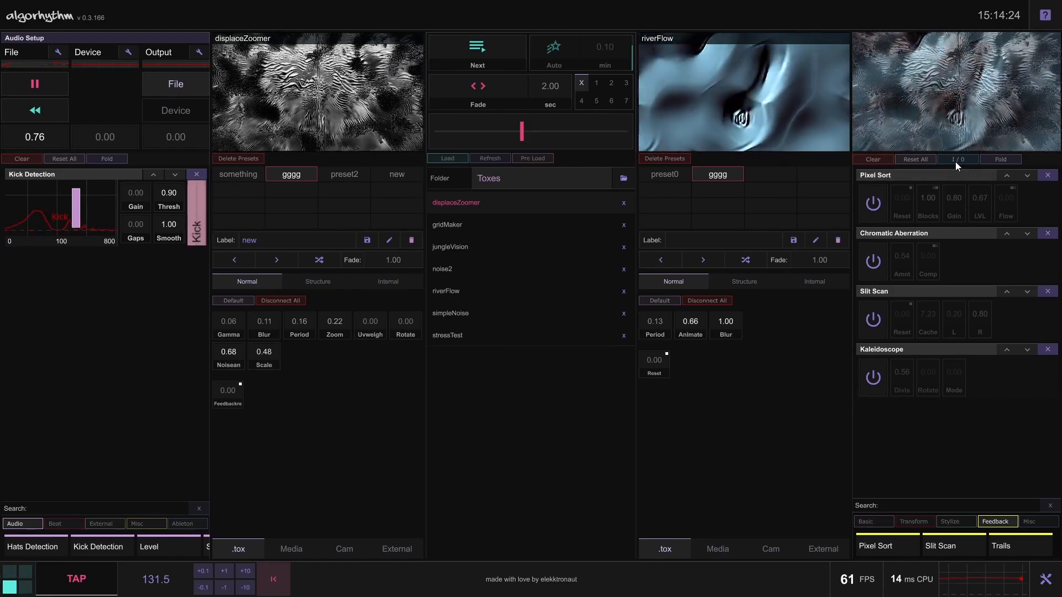
Fold and unfold all output effects, and switch them all on
{"action": "left_click", "coordinate": [999, 160]}
{"action": "left_click", "coordinate": [1000, 159]}
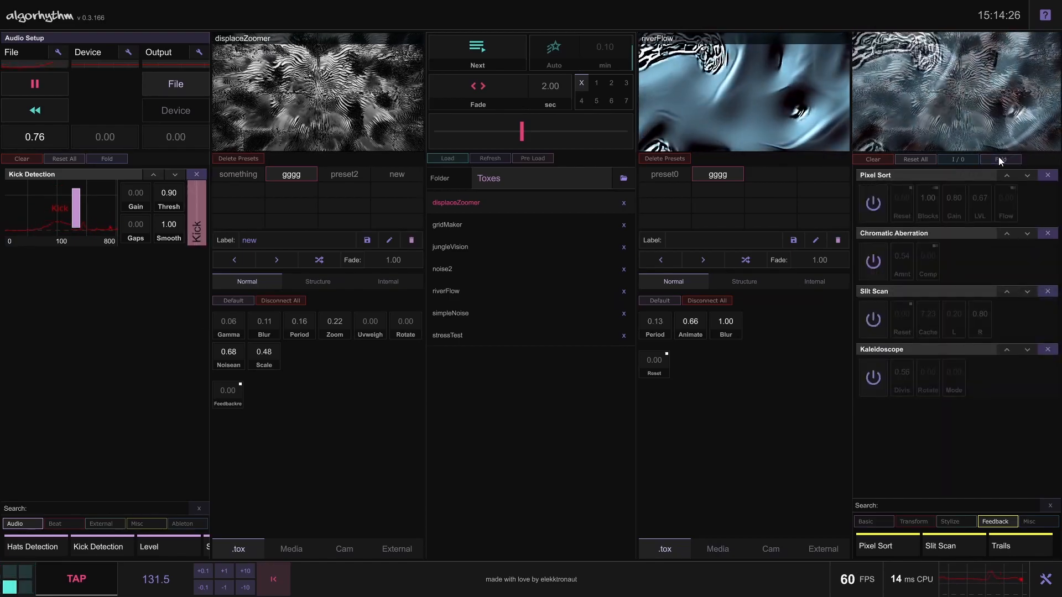
{"action": "left_click", "coordinate": [1000, 159]}
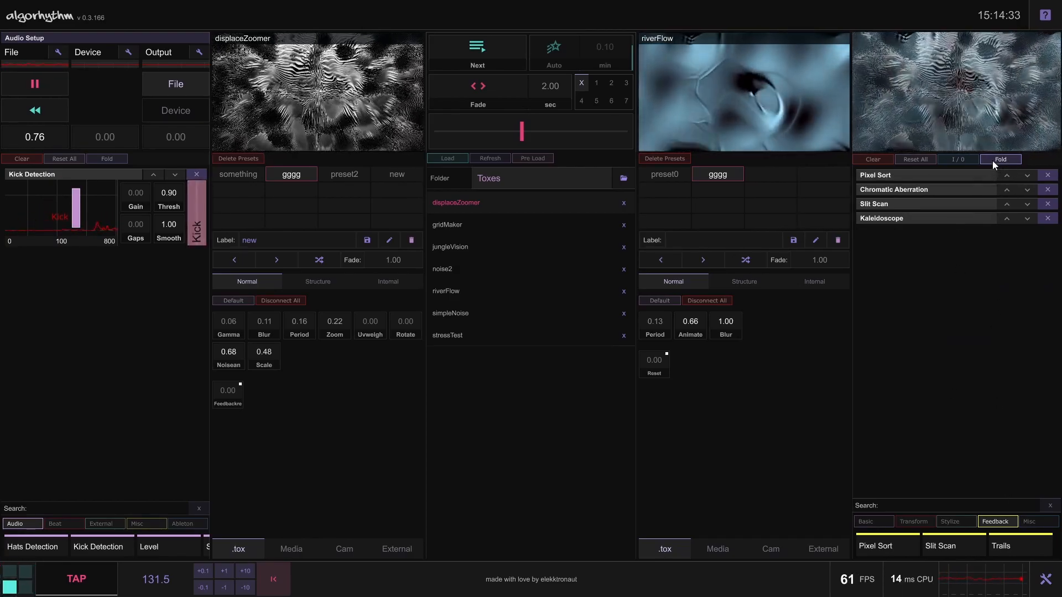
{"action": "left_click", "coordinate": [994, 159]}
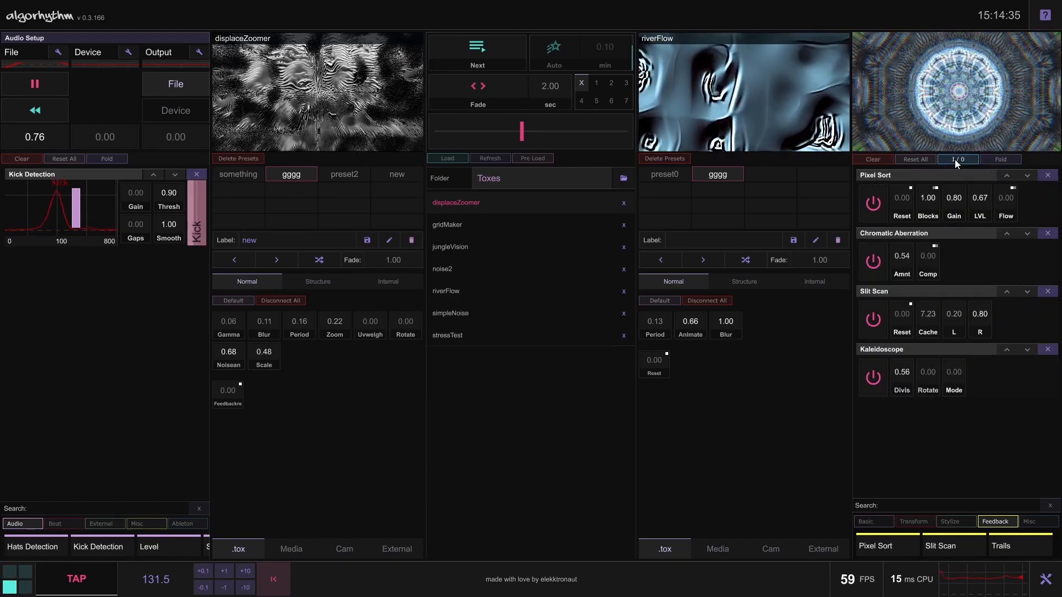
Reset all output effects to their default values and run only Pixel Sort
{"action": "left_click", "coordinate": [912, 160]}
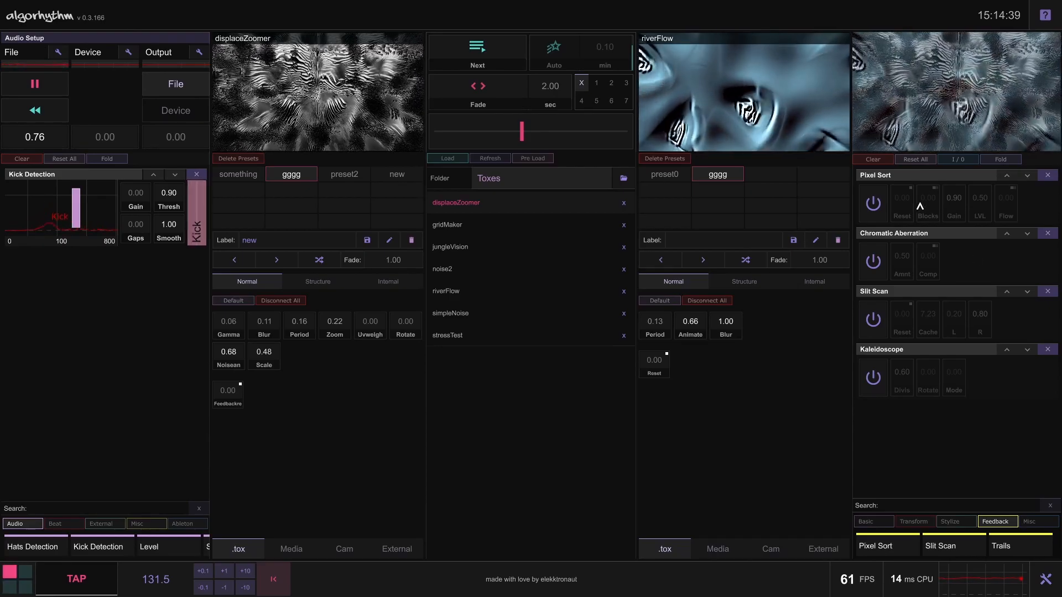
{"action": "left_click", "coordinate": [874, 204]}
{"action": "left_click_drag", "start_coordinate": [957, 203], "coordinate": [958, 205]}
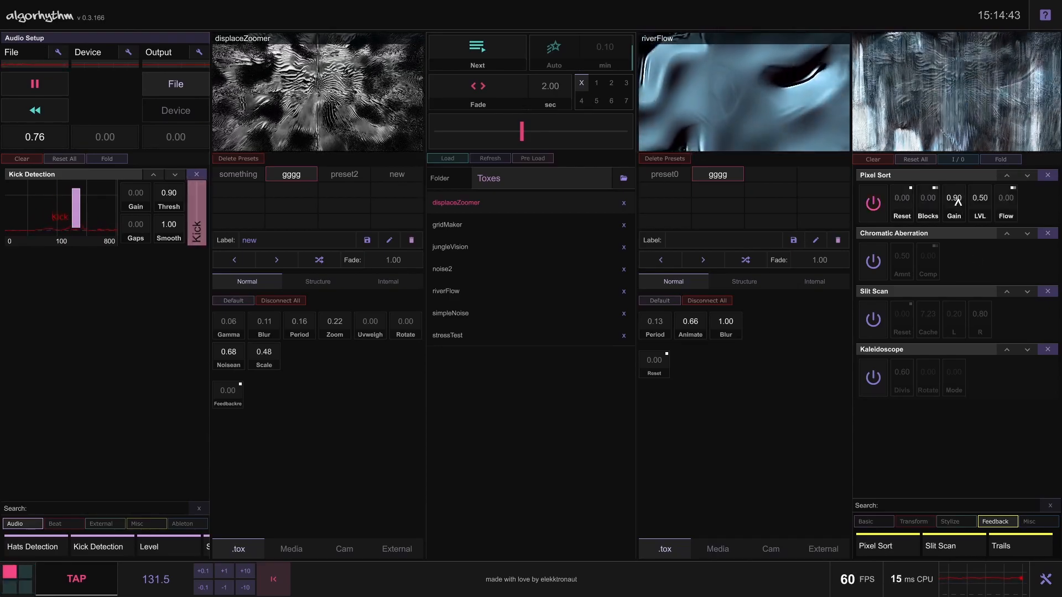
{"action": "left_click", "coordinate": [966, 175]}
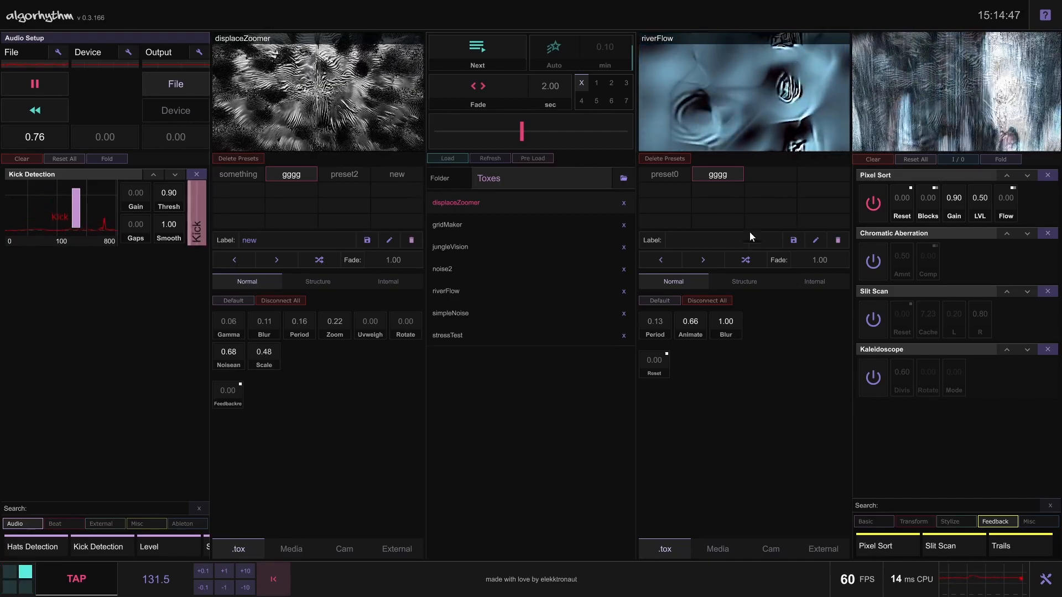
Clear all effects from the output, then search the effects for "C" and empty the search
{"action": "left_click", "coordinate": [878, 159]}
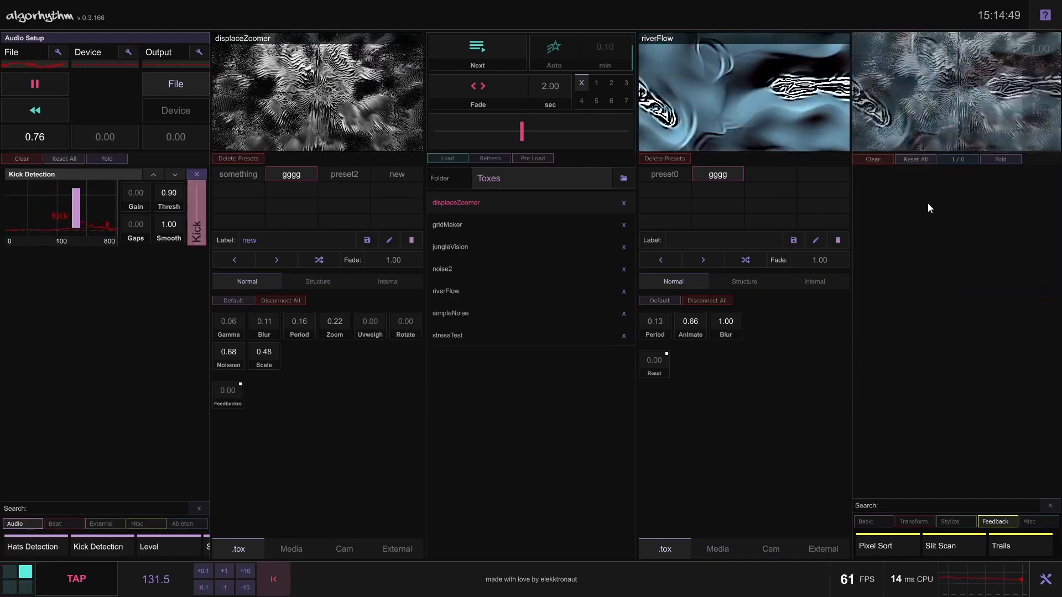
{"action": "left_click", "coordinate": [993, 523]}
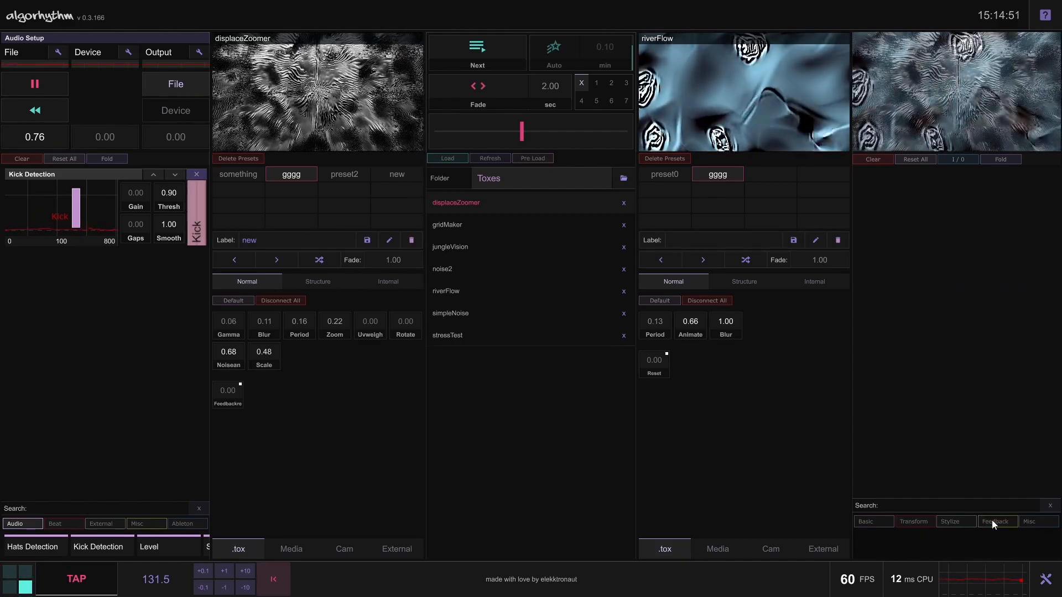
{"action": "left_click", "coordinate": [931, 503]}
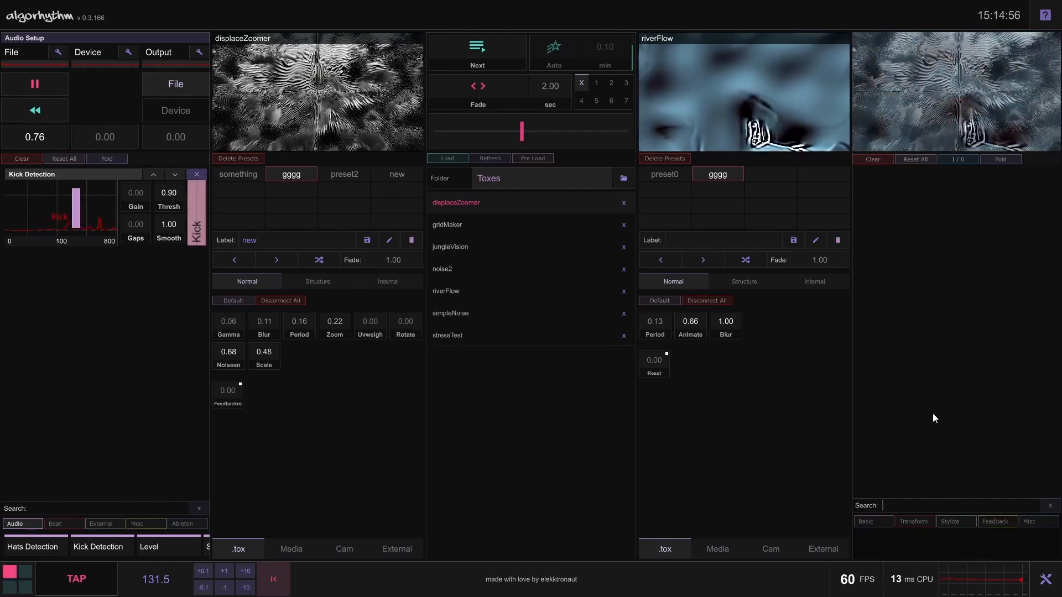
{"action": "type", "text": "C"}
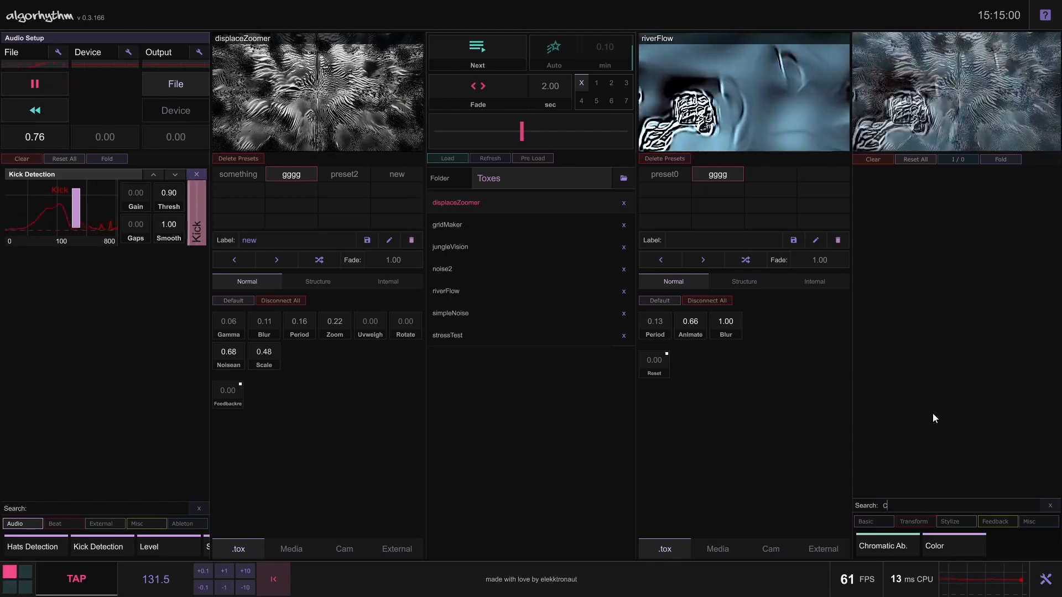
{"action": "key", "text": "BackSpace"}
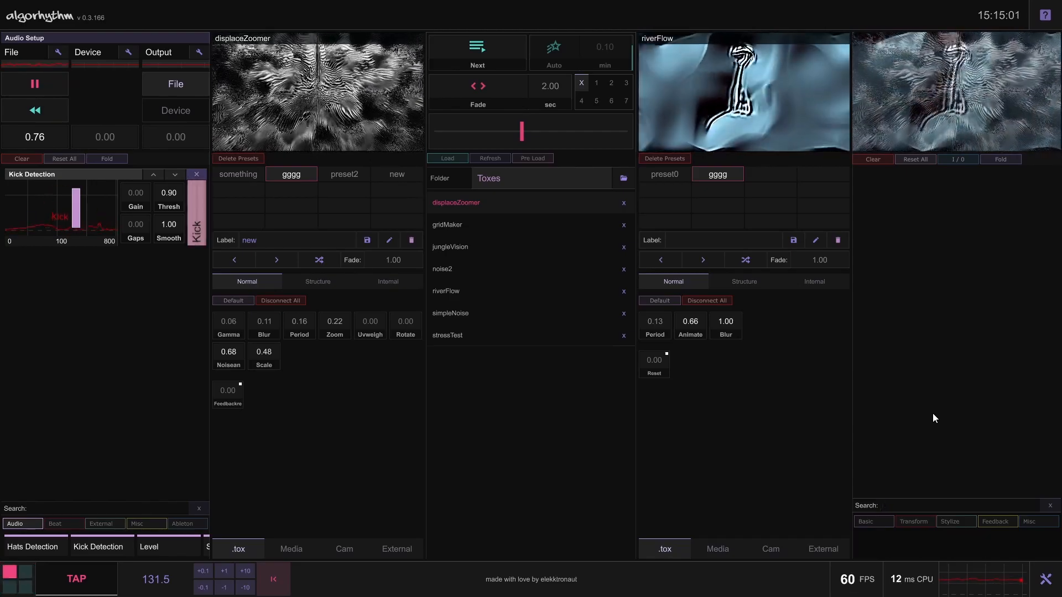
Add the Solarize effect from the Stylize category to the output
{"action": "left_click", "coordinate": [998, 522]}
{"action": "left_click", "coordinate": [998, 523]}
{"action": "left_click", "coordinate": [960, 524]}
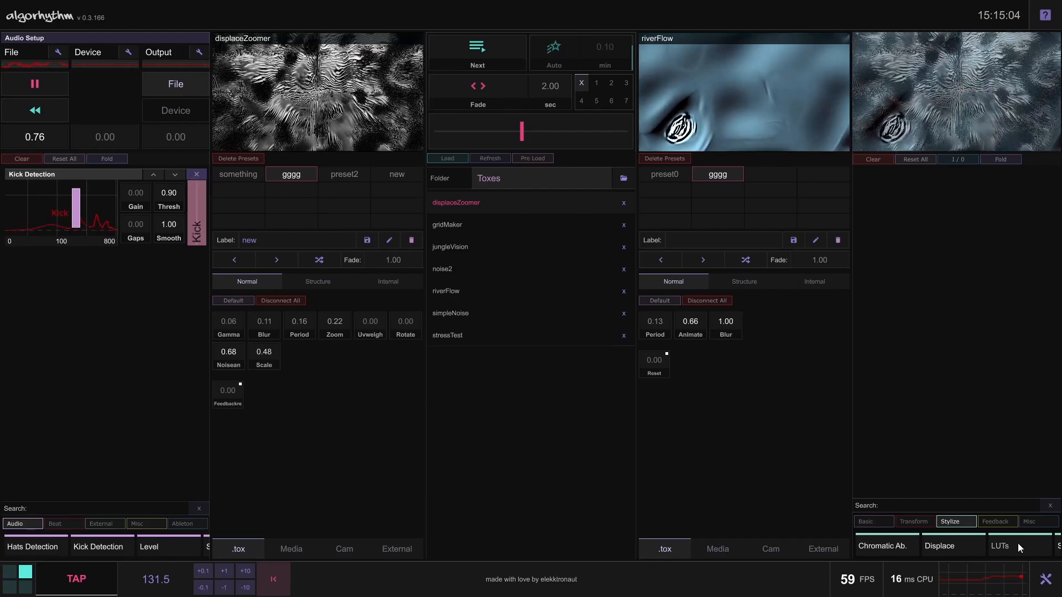
{"action": "scroll", "coordinate": [1006, 543], "scroll_direction": "right", "scroll_amount": 3}
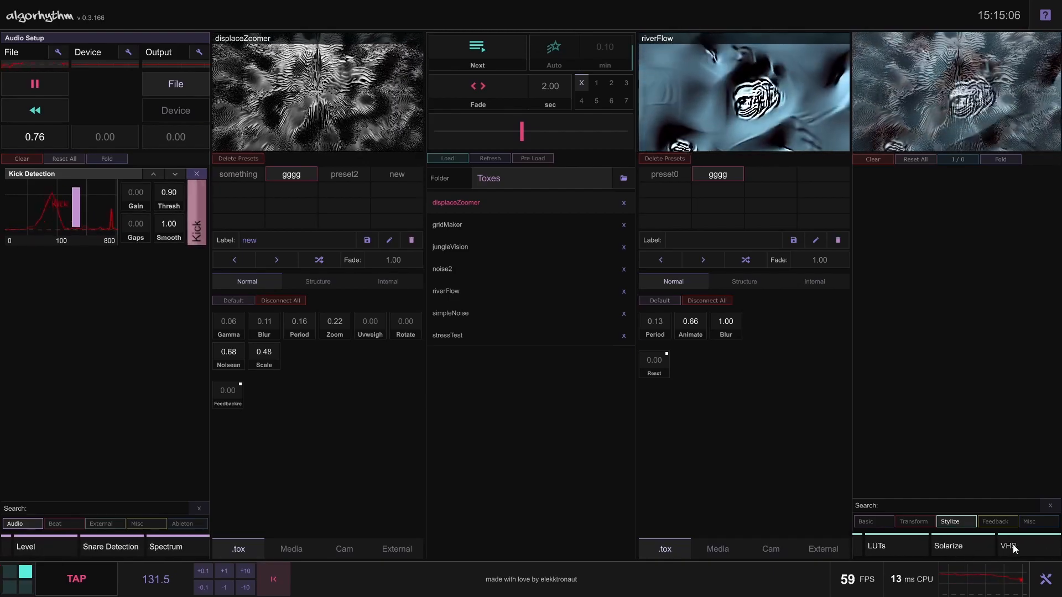
{"action": "left_click", "coordinate": [965, 546]}
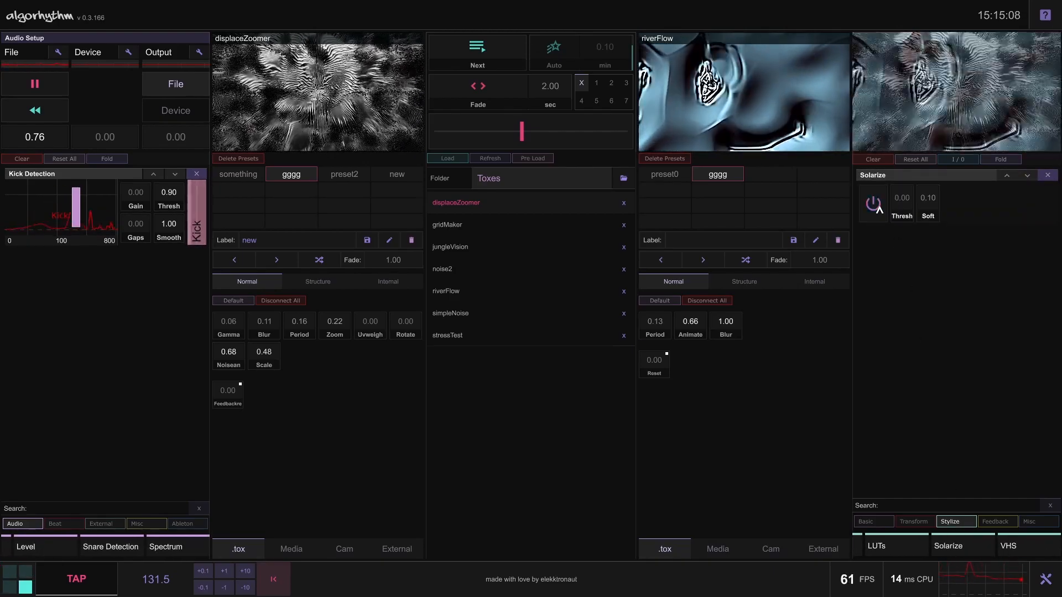
Remove the Solarize effect, add the LUTs and VHS effects from the Stylize category, and toggle VHS
{"action": "left_click", "coordinate": [1048, 176]}
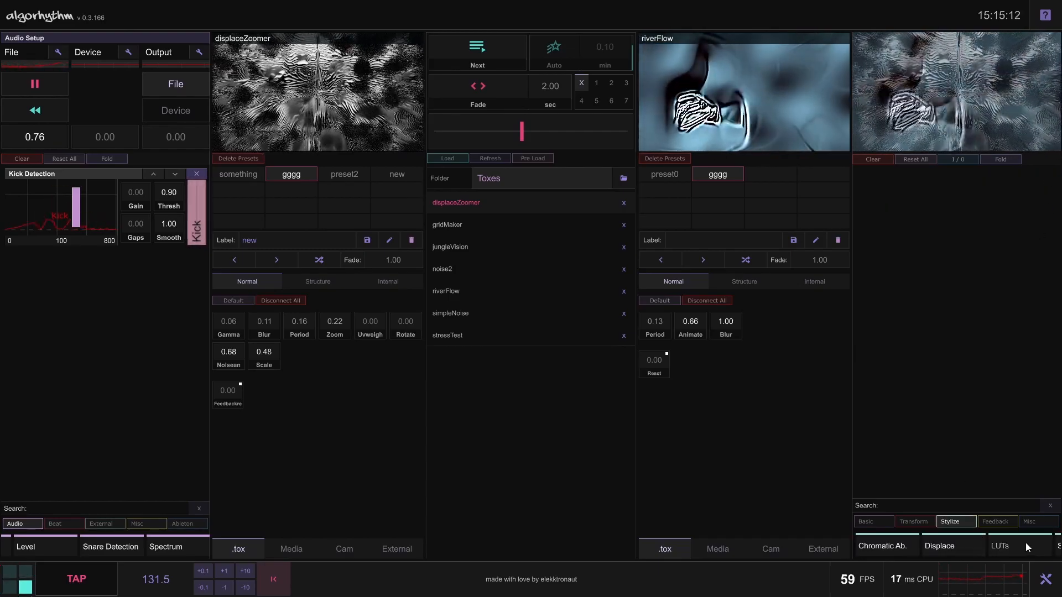
{"action": "left_click", "coordinate": [1030, 543]}
{"action": "scroll", "coordinate": [1030, 543], "scroll_direction": "down", "scroll_amount": 3}
{"action": "left_click", "coordinate": [1018, 548]}
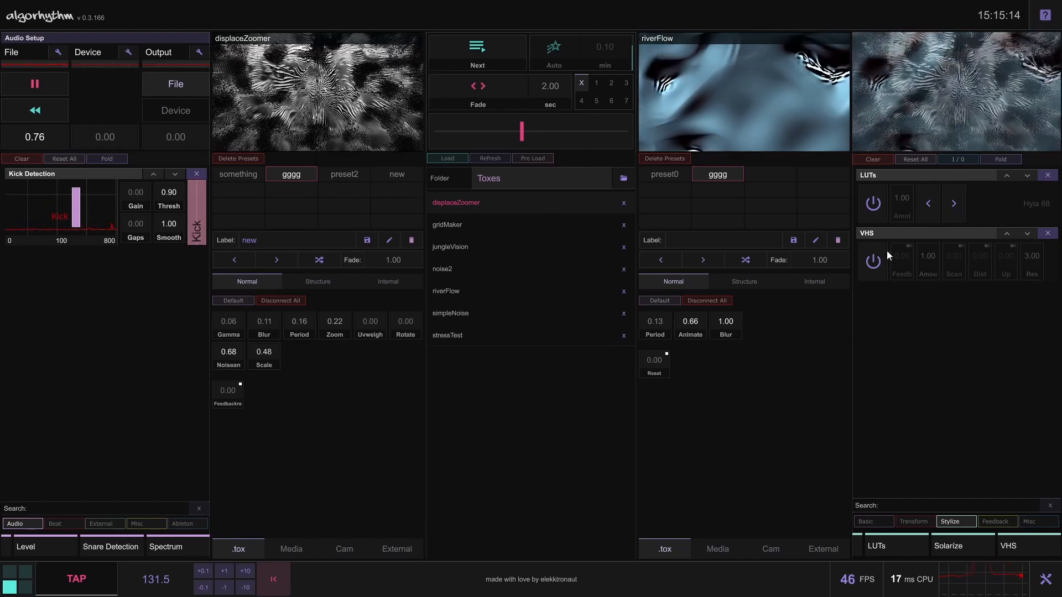
{"action": "left_click", "coordinate": [882, 272]}
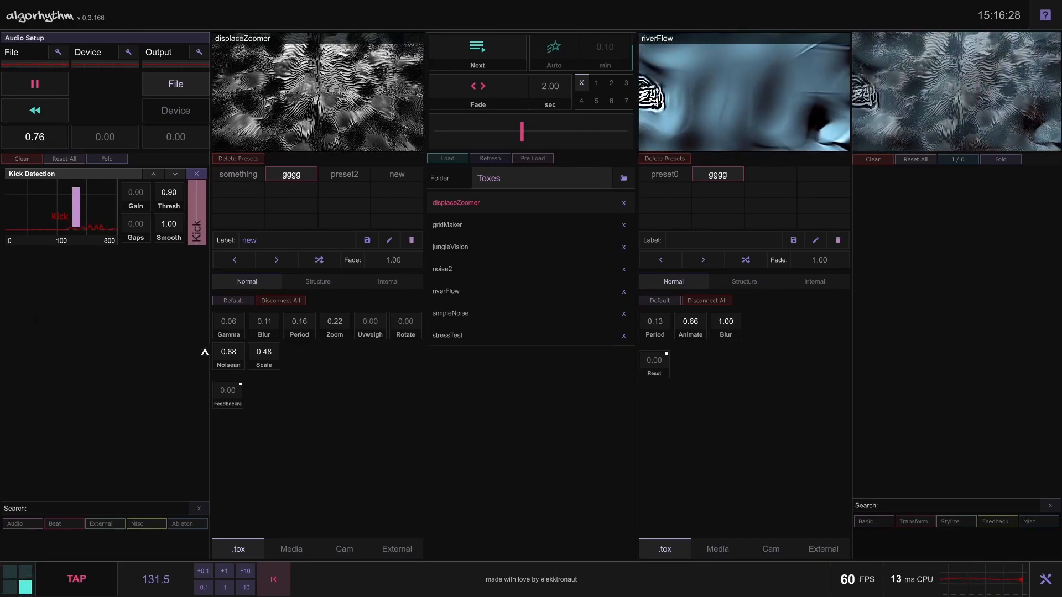
Remove the Kick Detection input module and pause the audio file's playback
{"action": "left_click", "coordinate": [197, 175]}
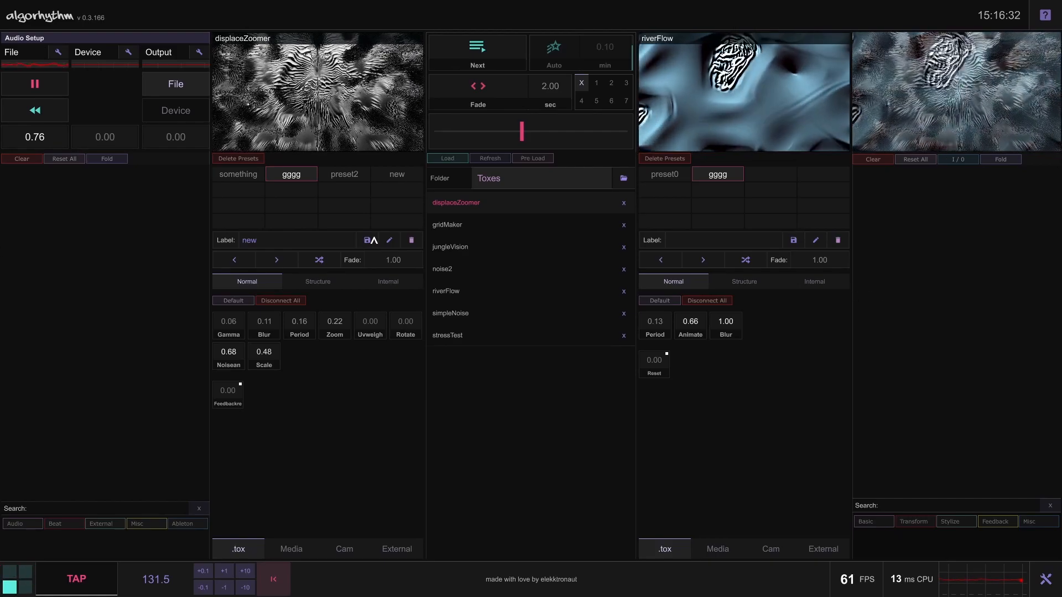
{"action": "left_click", "coordinate": [36, 92]}
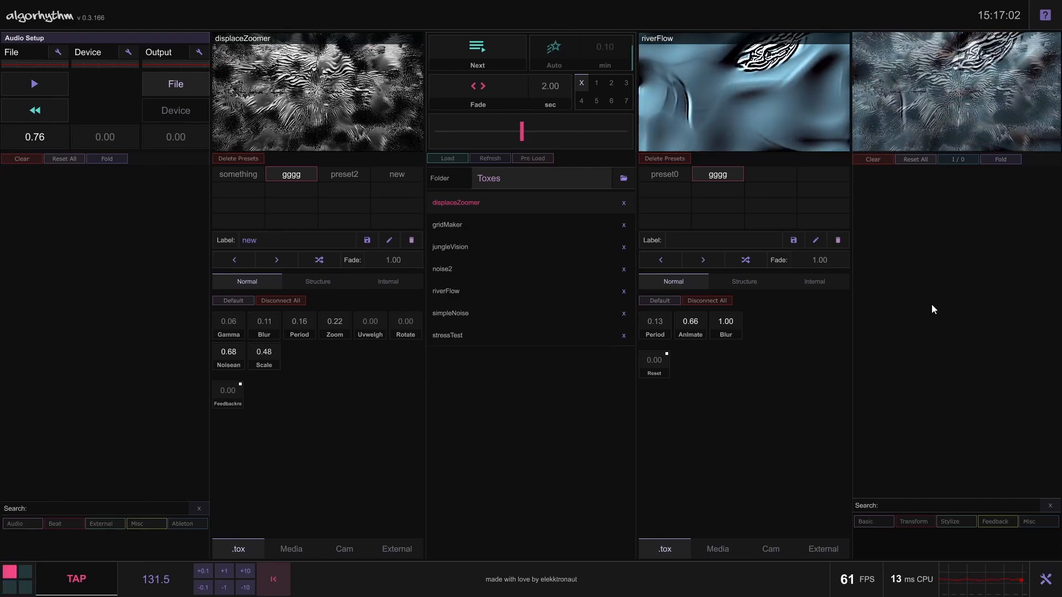
Add the Hats, Kick and Snare Detection modules from the Audio category, and clear all input modules
{"action": "left_click", "coordinate": [873, 523]}
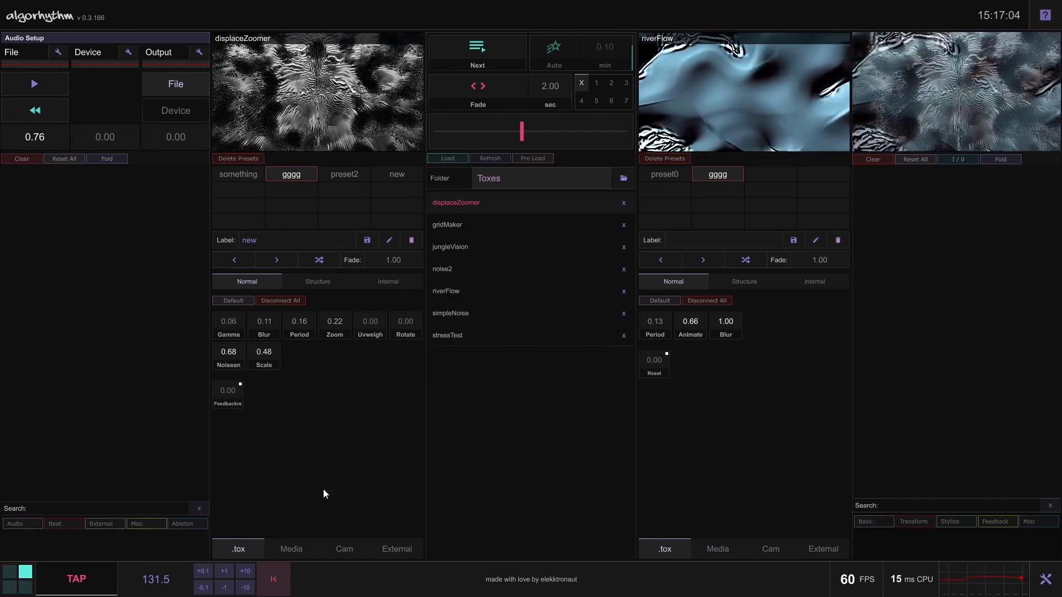
{"action": "left_click", "coordinate": [22, 523]}
{"action": "left_click", "coordinate": [32, 546]}
{"action": "left_click", "coordinate": [98, 547]}
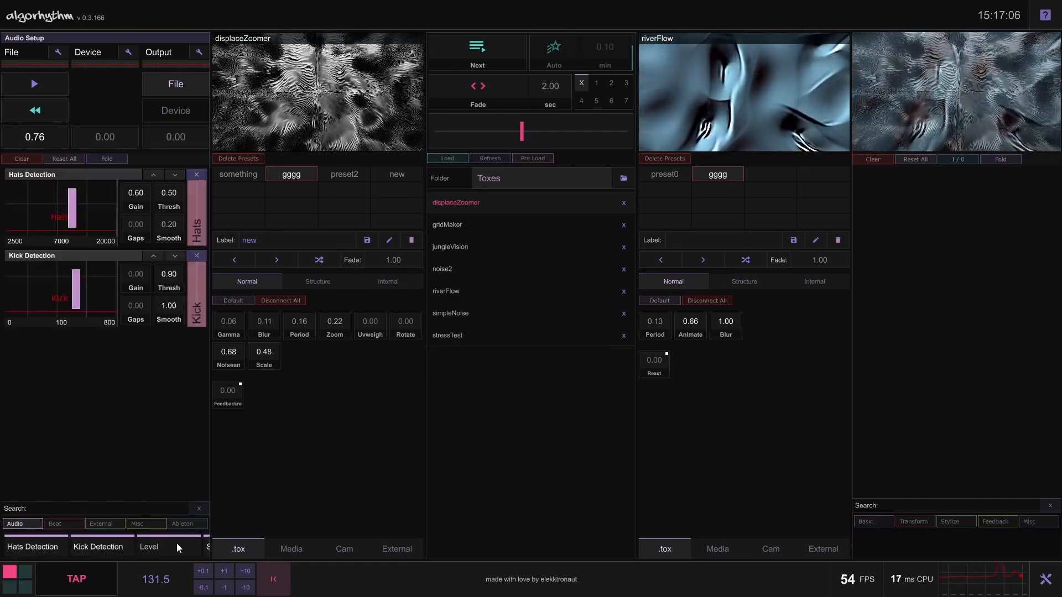
{"action": "left_click", "coordinate": [207, 547]}
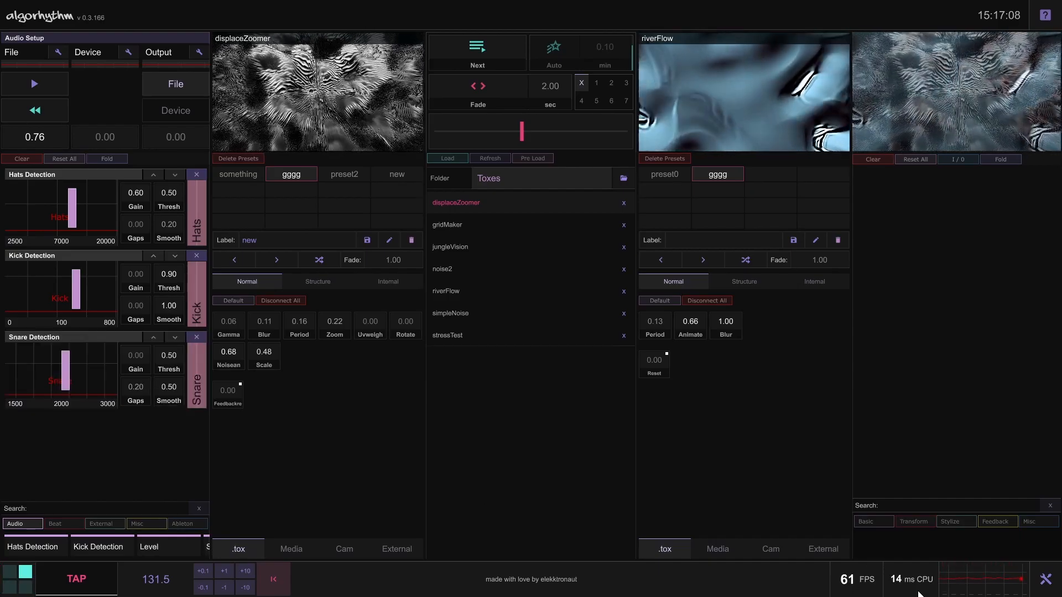
{"action": "left_click", "coordinate": [27, 158]}
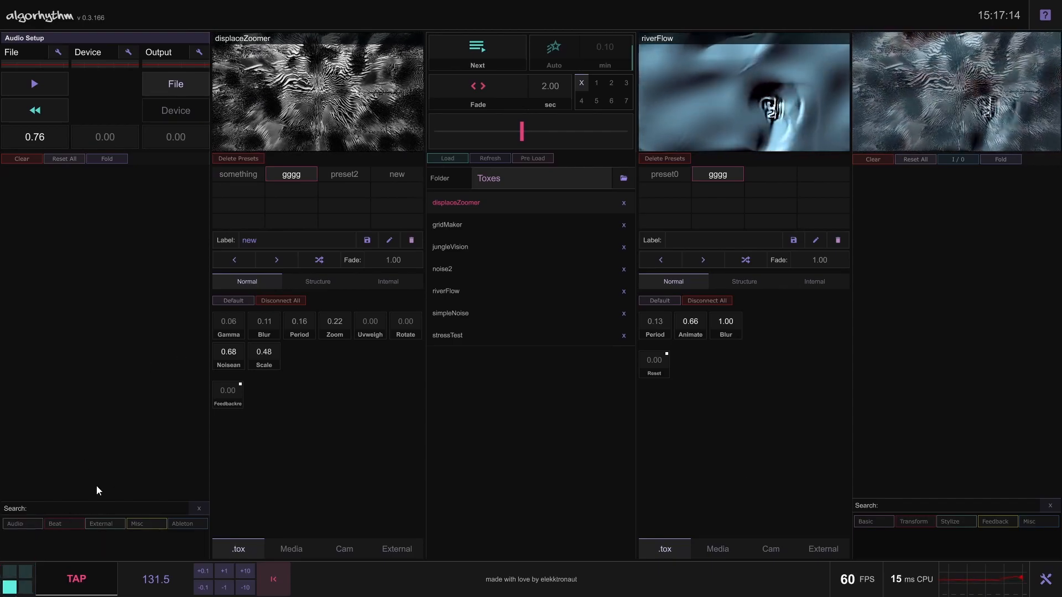
{"action": "left_click", "coordinate": [31, 527]}
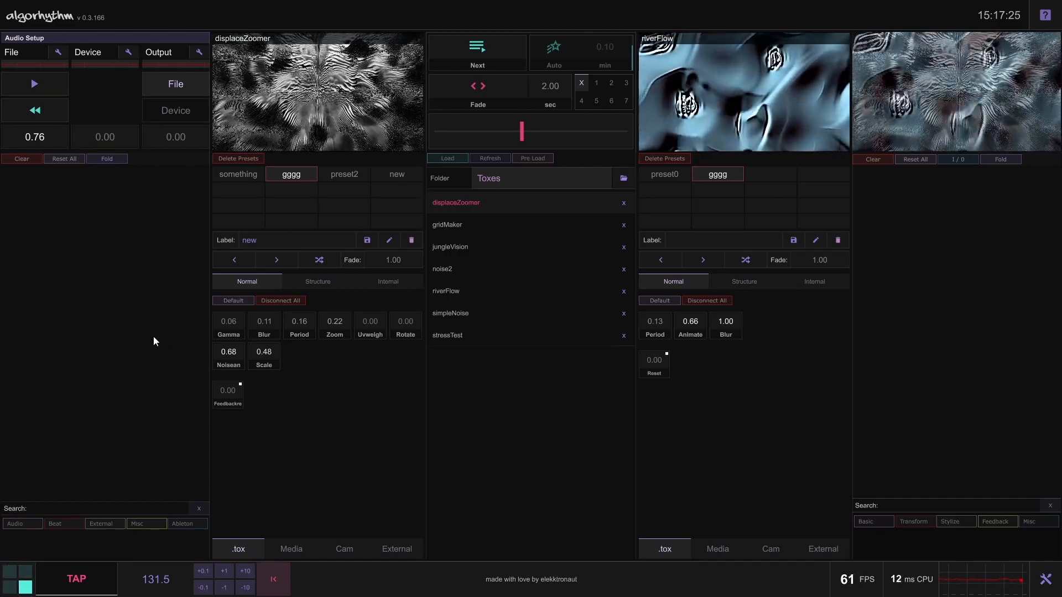
View the displaceZoomer deck's internal parameters and return to its normal ones, and collapse and expand the Audio Setup
{"action": "left_click", "coordinate": [390, 280]}
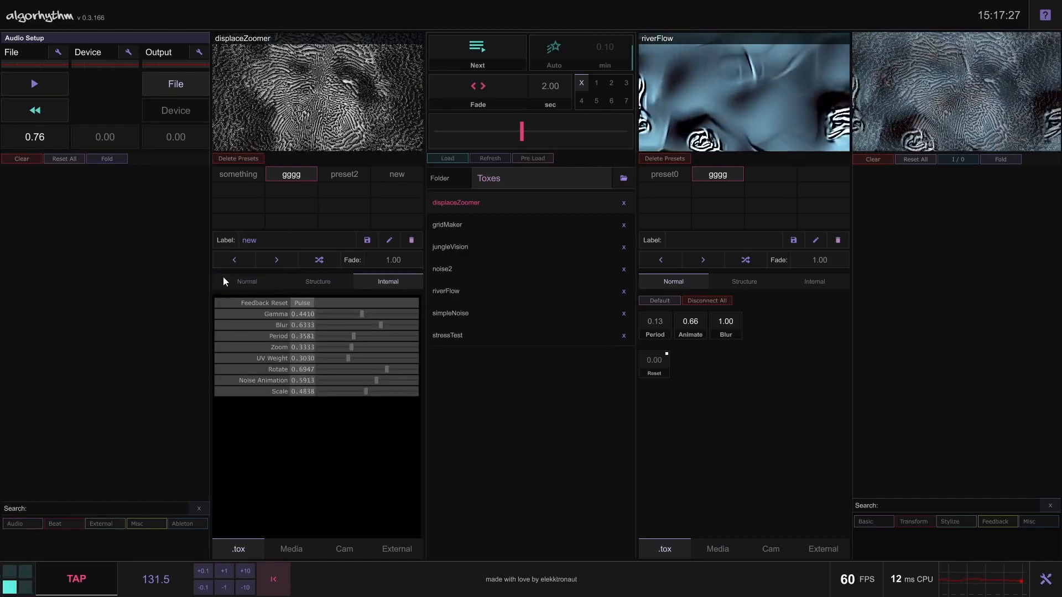
{"action": "left_click", "coordinate": [261, 280]}
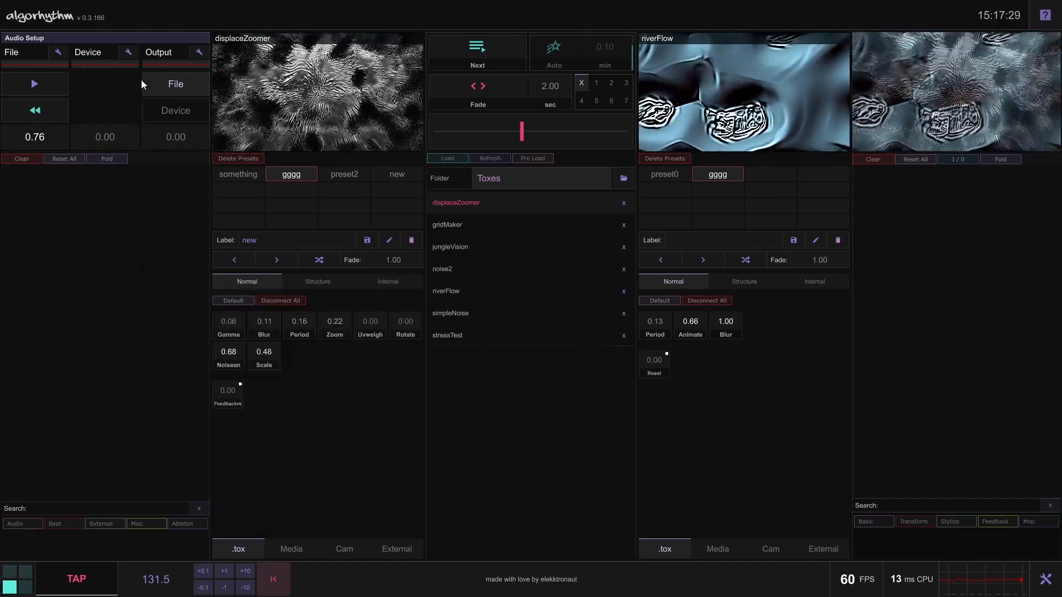
{"action": "left_click", "coordinate": [132, 38]}
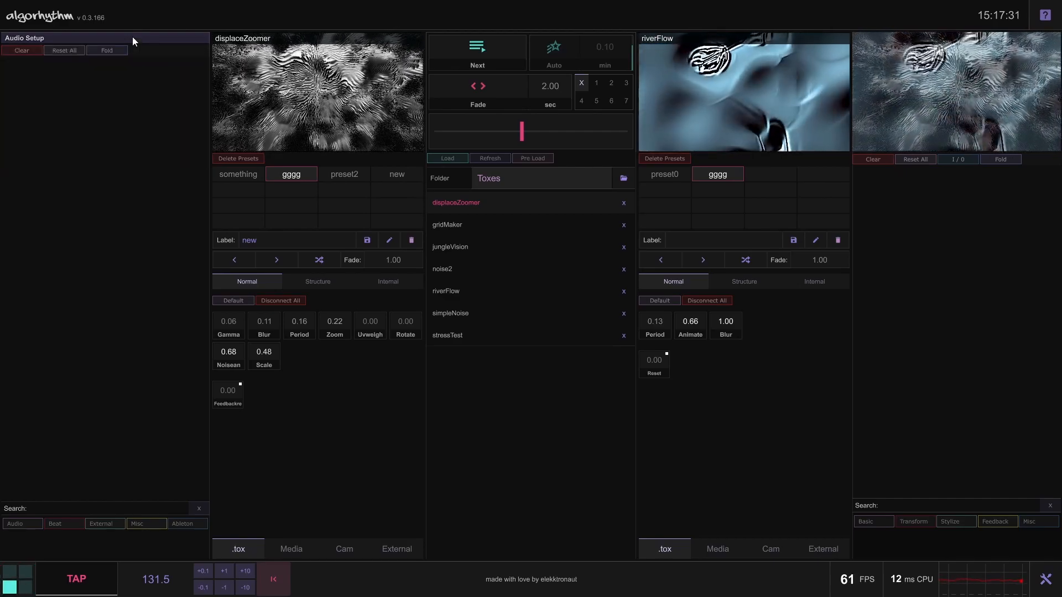
{"action": "left_click", "coordinate": [131, 37]}
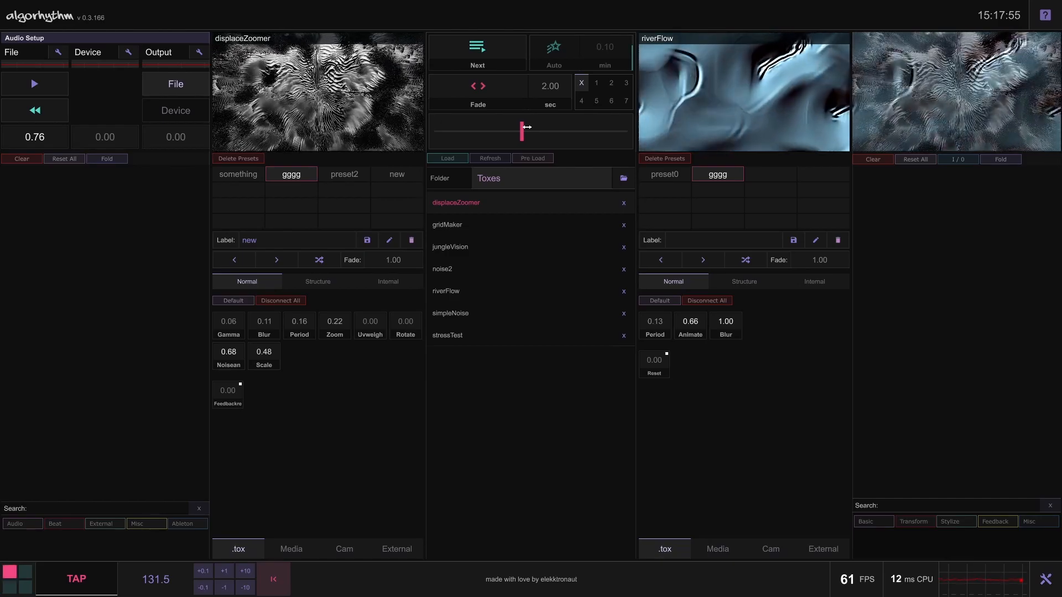
Crossfade the output fully to the displaceZoomer deck
{"action": "left_click_drag", "start_coordinate": [521, 128], "coordinate": [434, 122]}
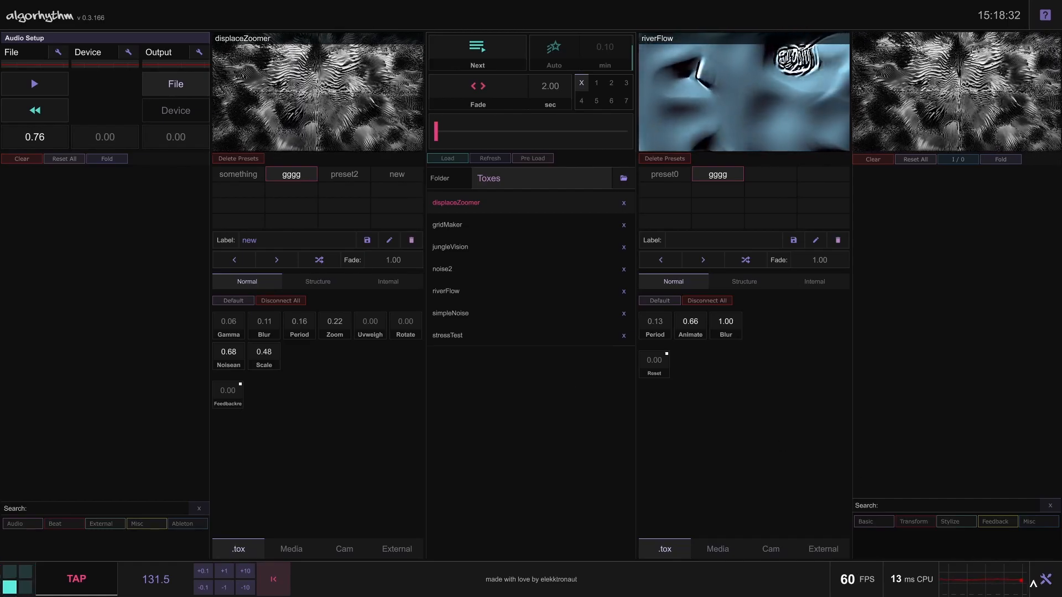
Open the general settings to examine the Color Scheme, Save Tox On Save and FPS options, and close them
{"action": "left_click", "coordinate": [1044, 580]}
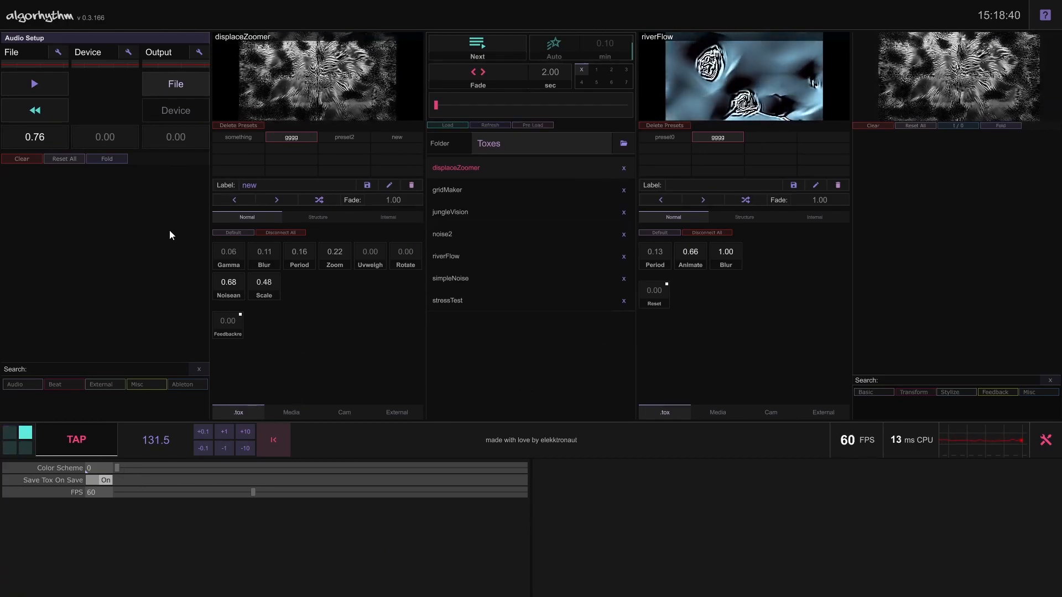
{"action": "left_click_drag", "start_coordinate": [120, 467], "coordinate": [84, 485]}
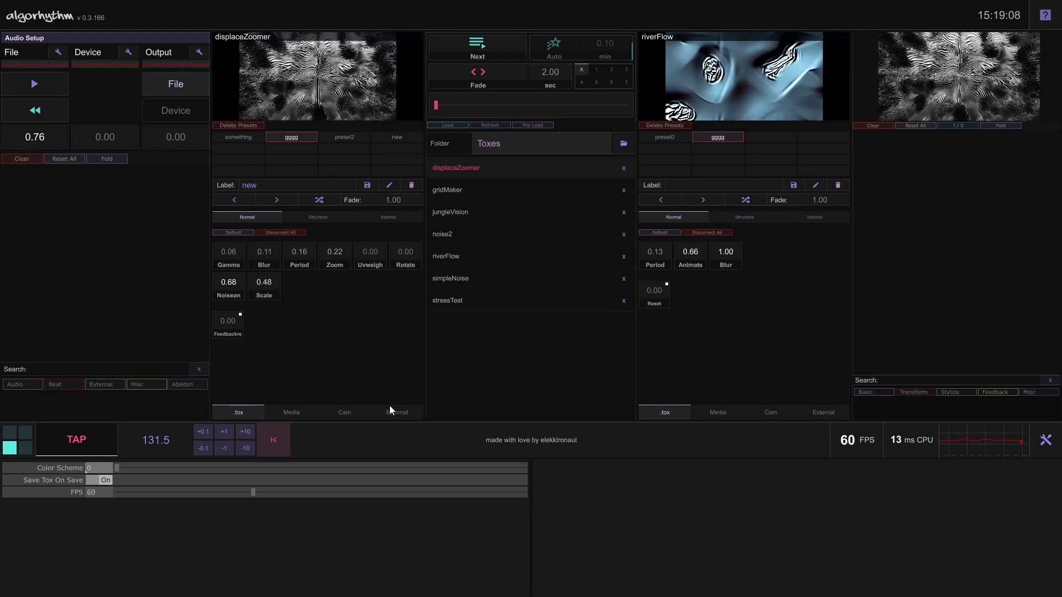
{"action": "left_click", "coordinate": [1048, 439]}
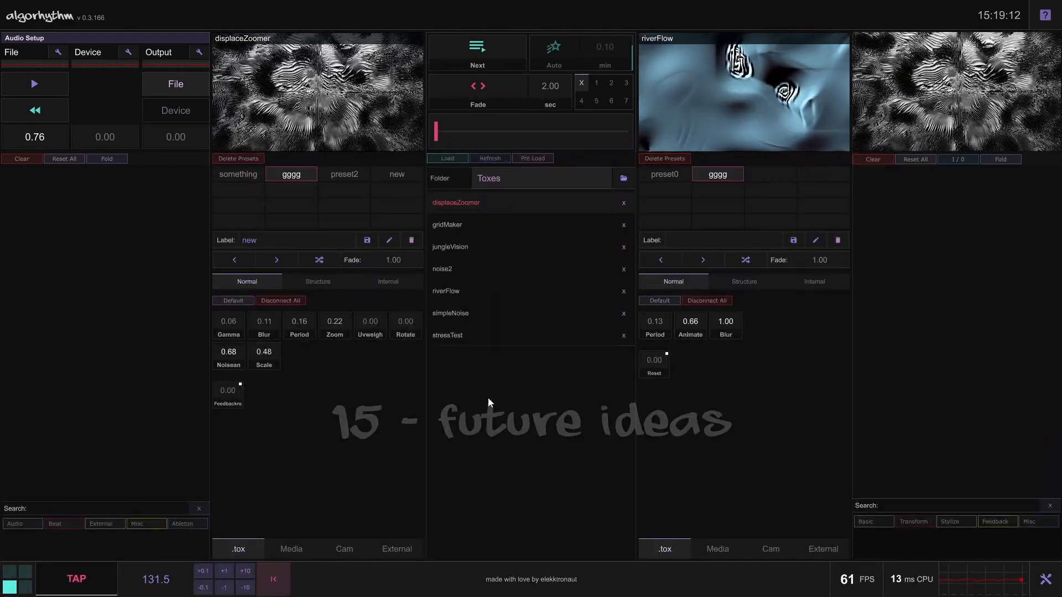